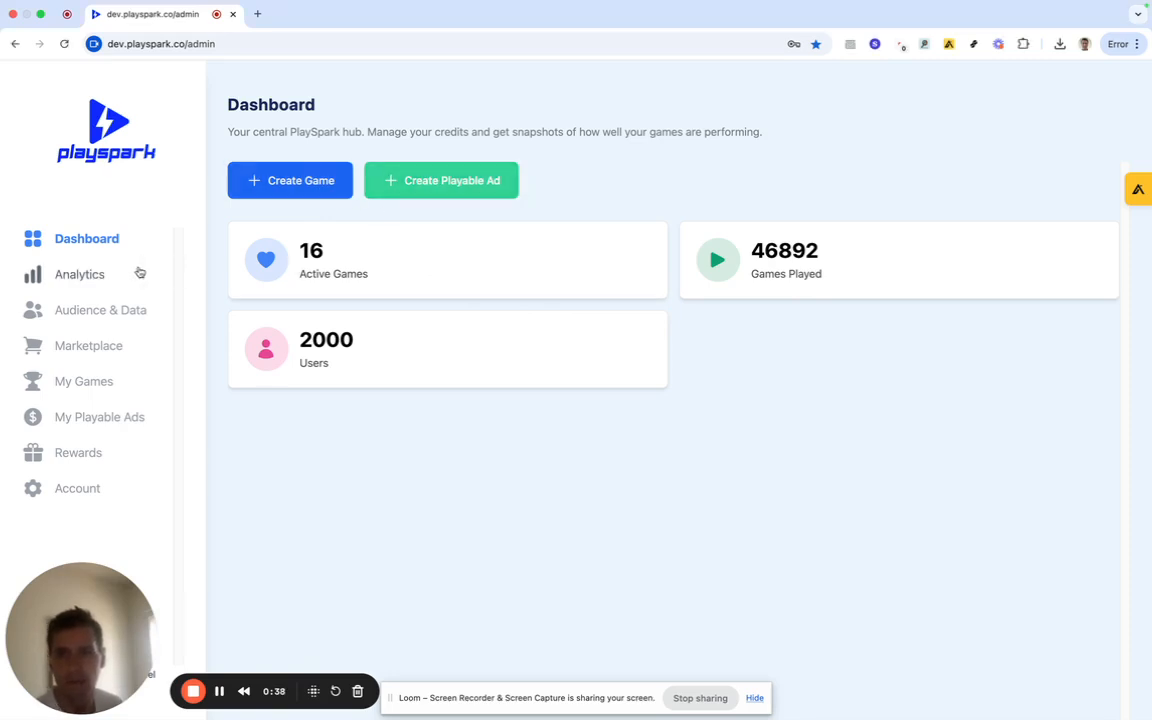
Open Analytics and check the sessions chart's Monthly interval and date filter, leaving both unchanged.
left_click(83, 279)
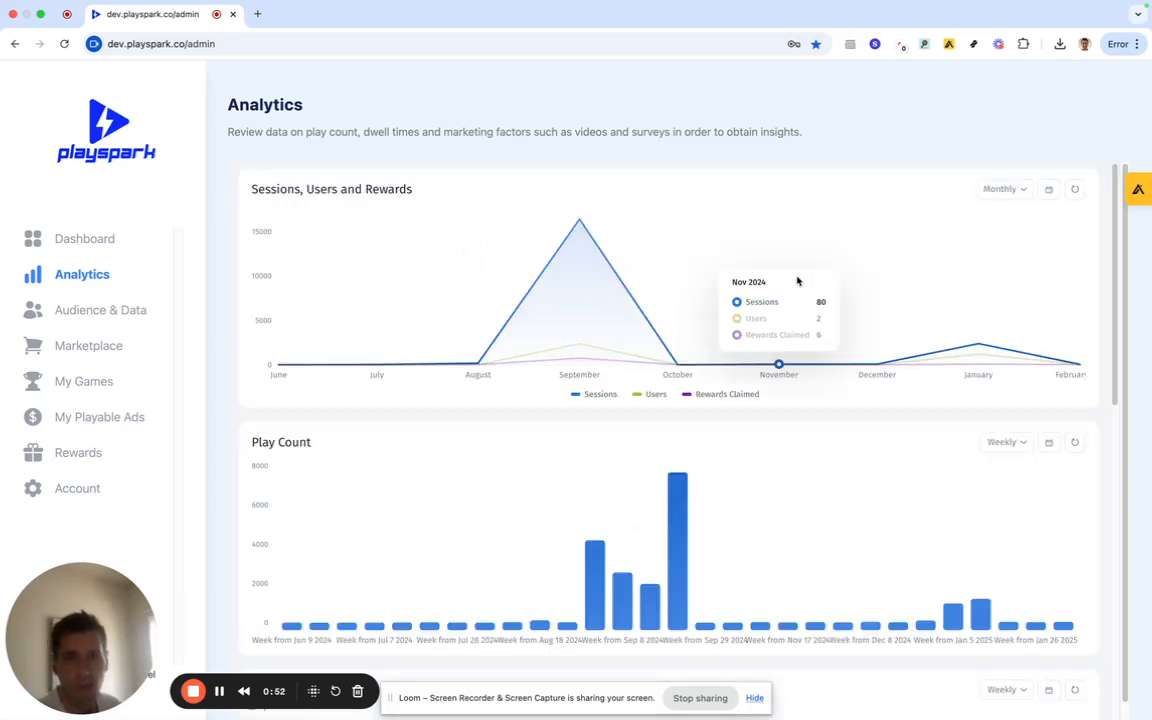
scroll(735, 337, "down", 5)
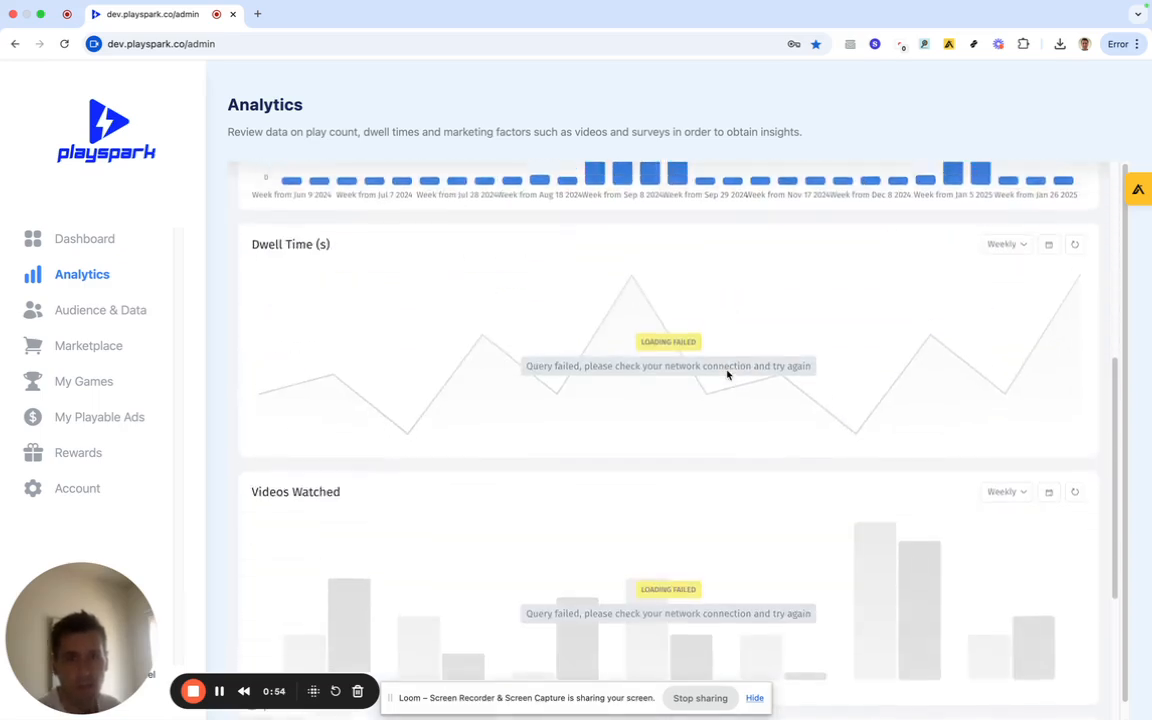
scroll(727, 374, "up", 5)
left_click(1018, 189)
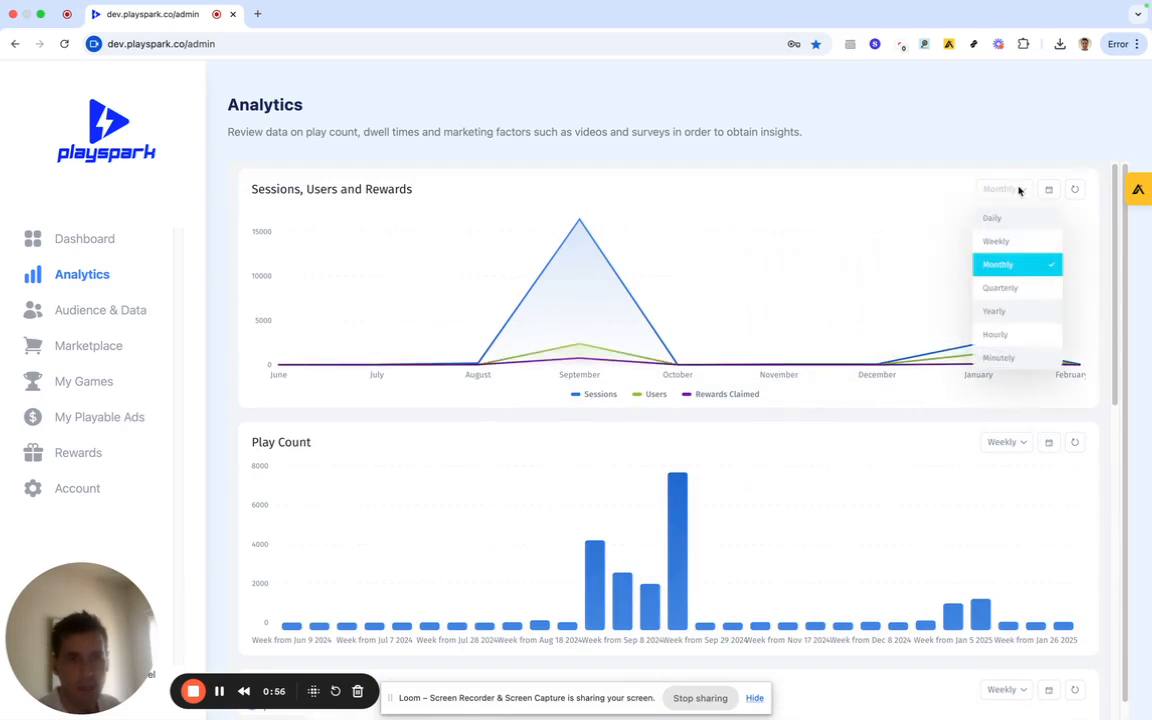
left_click(1049, 189)
left_click(1049, 189)
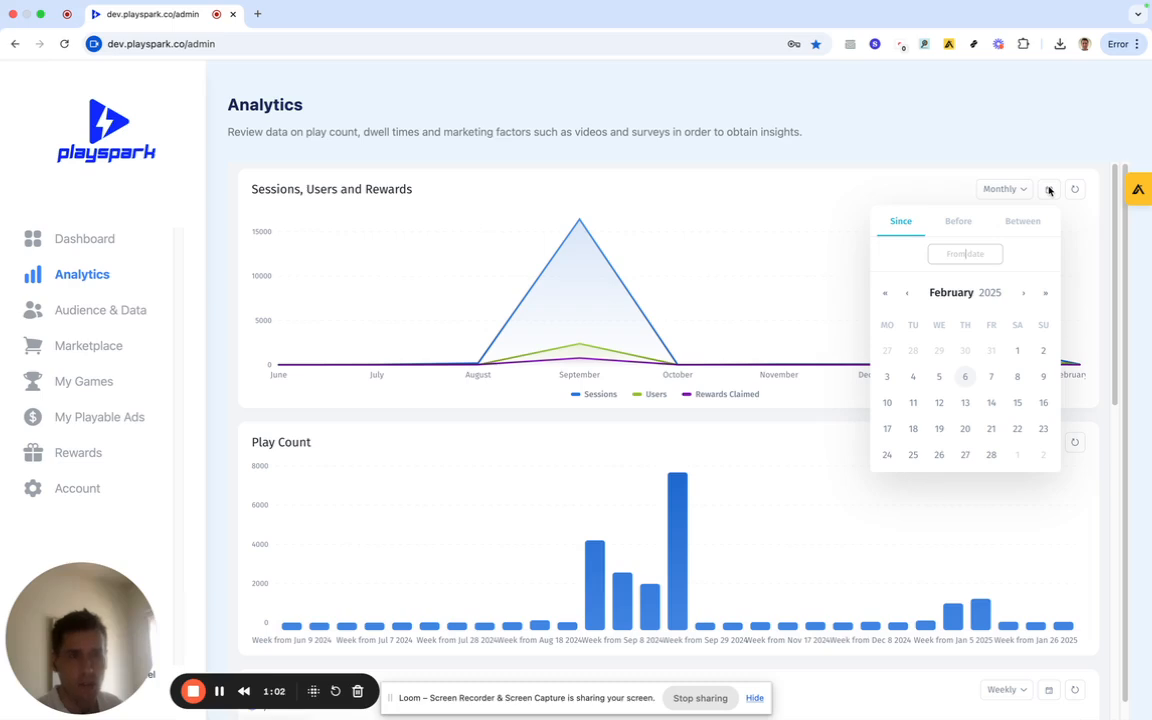
left_click(1049, 190)
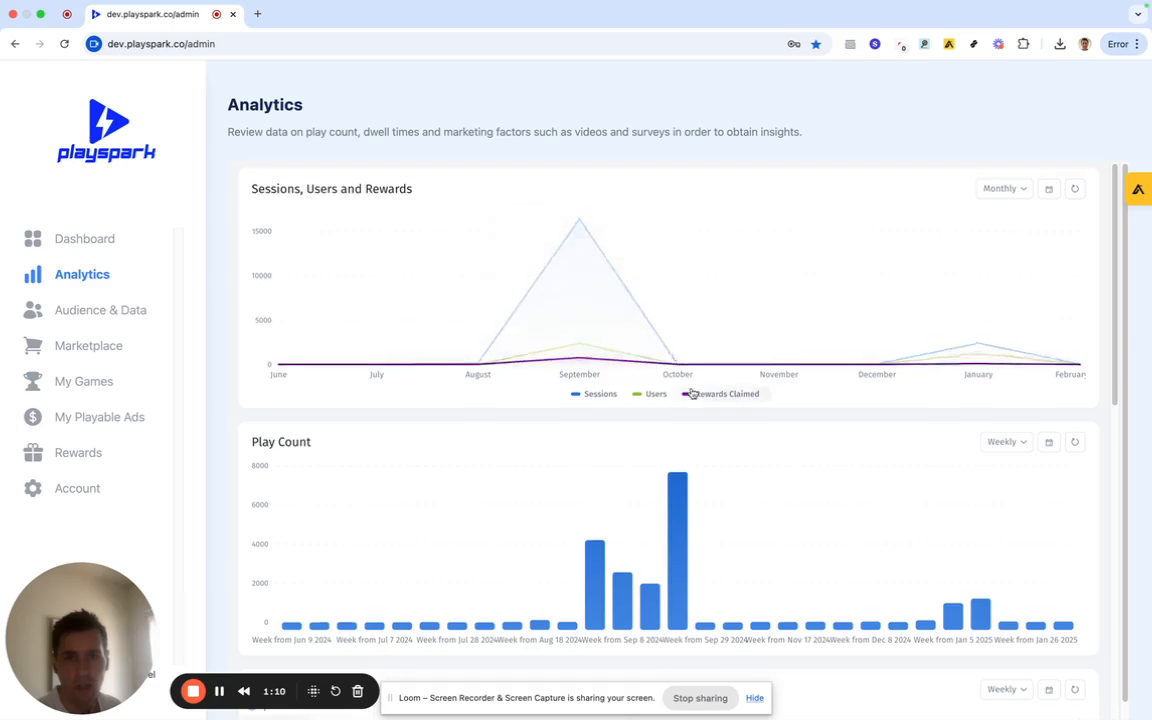
Scroll through the users, rewards claimed and weekly play count charts, then go to Audience & Data.
scroll(691, 393, "down", 2)
scroll(691, 393, "down", 2)
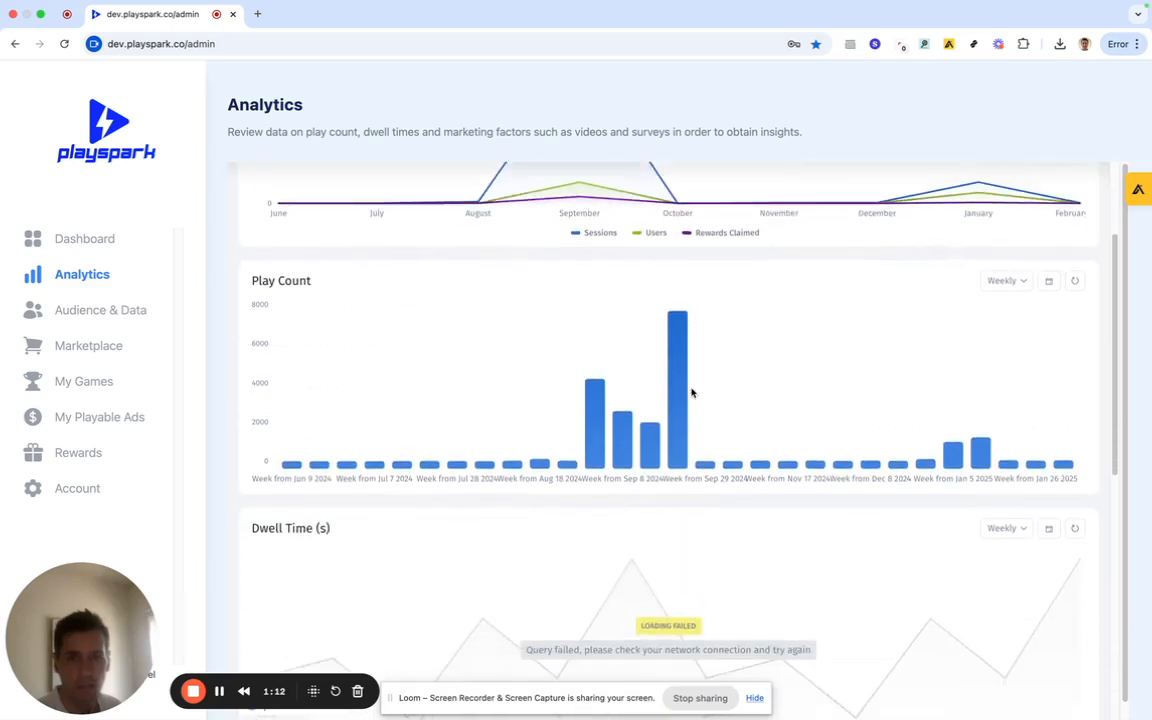
scroll(692, 393, "down", 2)
scroll(674, 429, "up", 5)
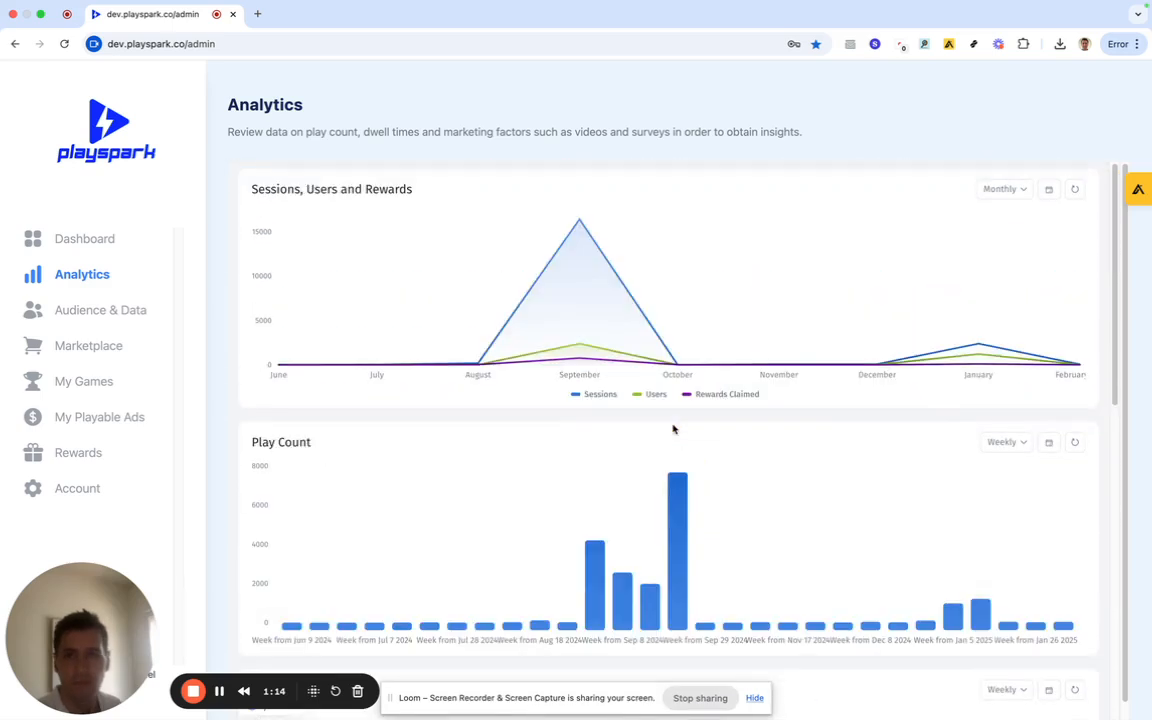
left_click(74, 320)
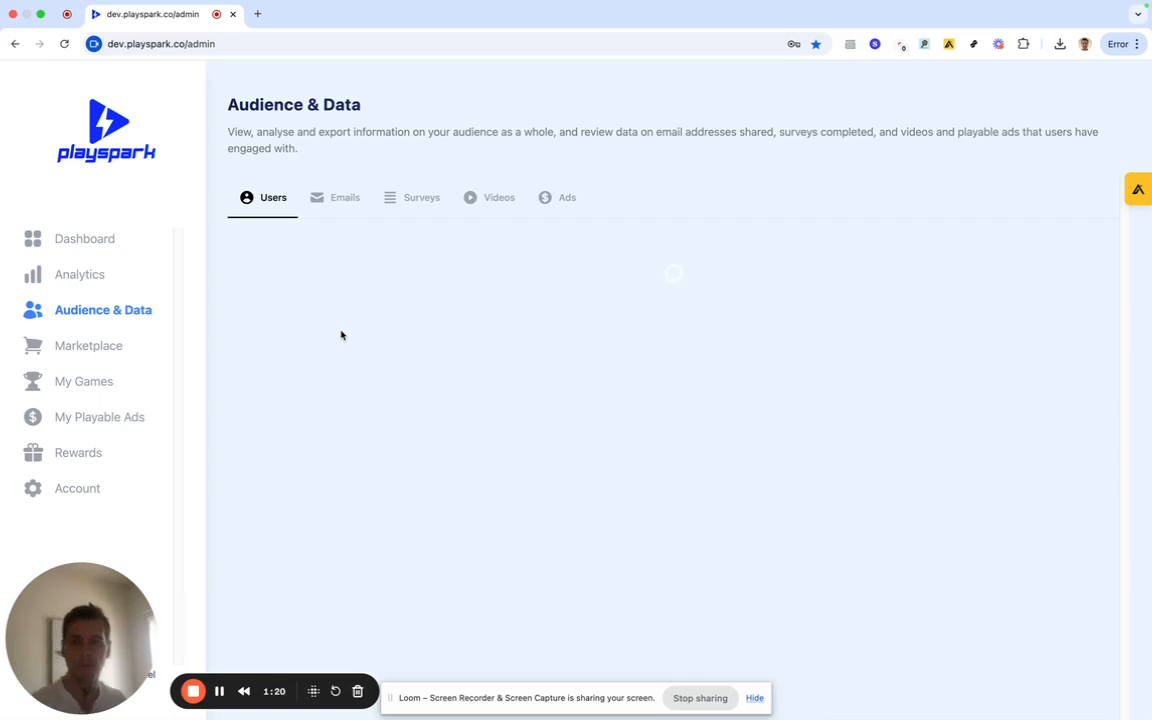
Glance at the Emails tab, then scroll the Users tab's 3639 records with their XP values.
left_click(322, 198)
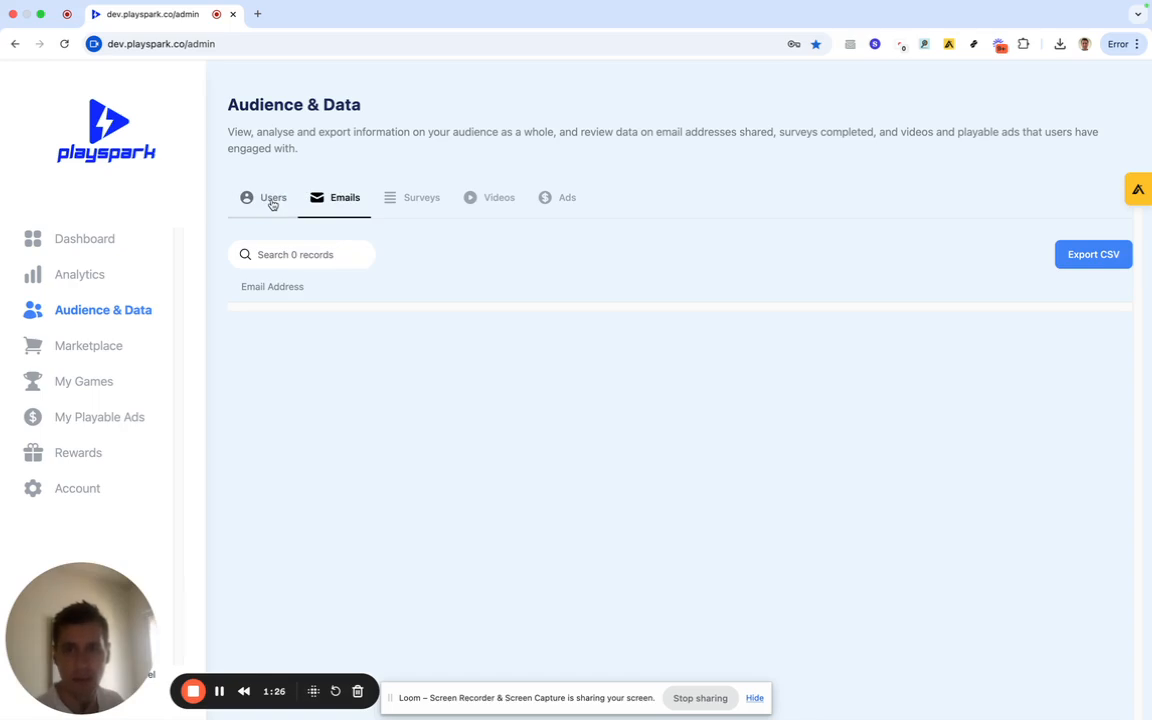
left_click(272, 203)
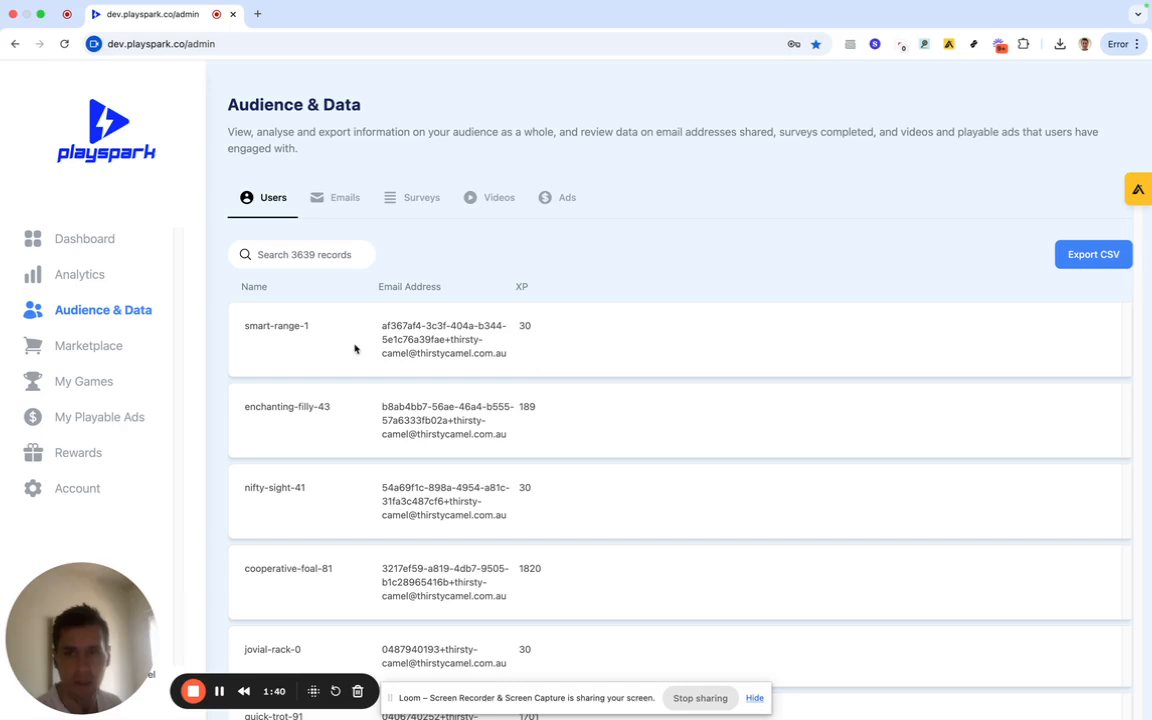
scroll(342, 357, "down", 3)
scroll(342, 357, "up", 3)
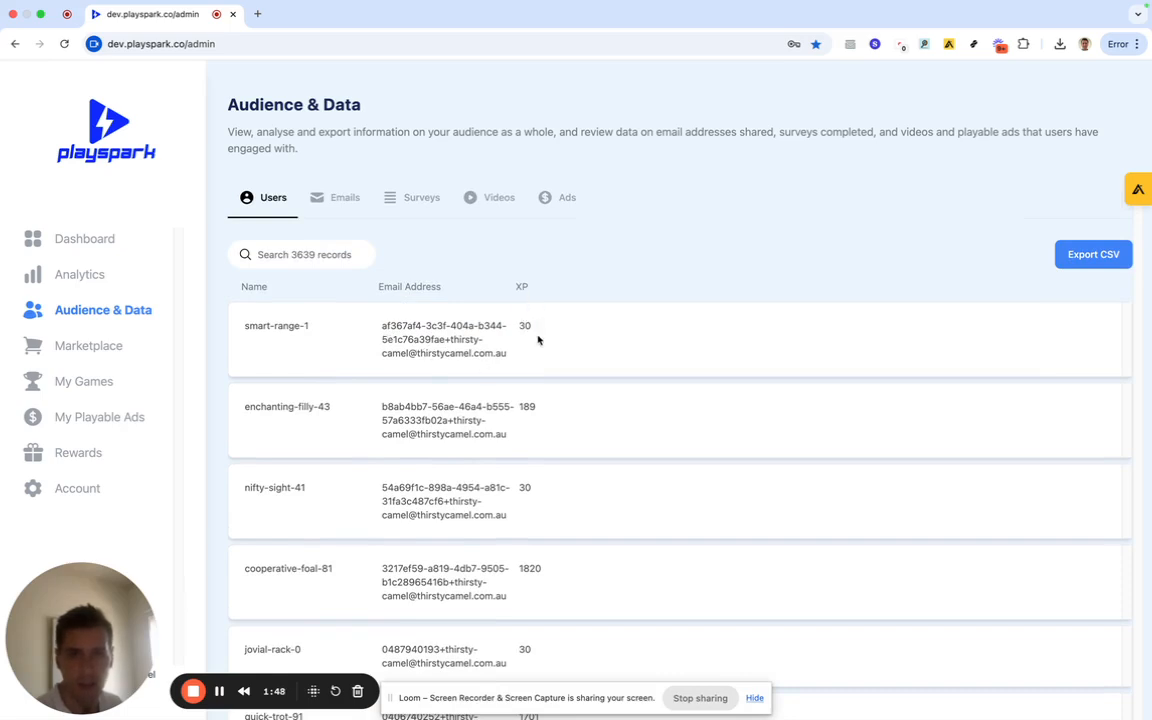
scroll(587, 334, "down", 1)
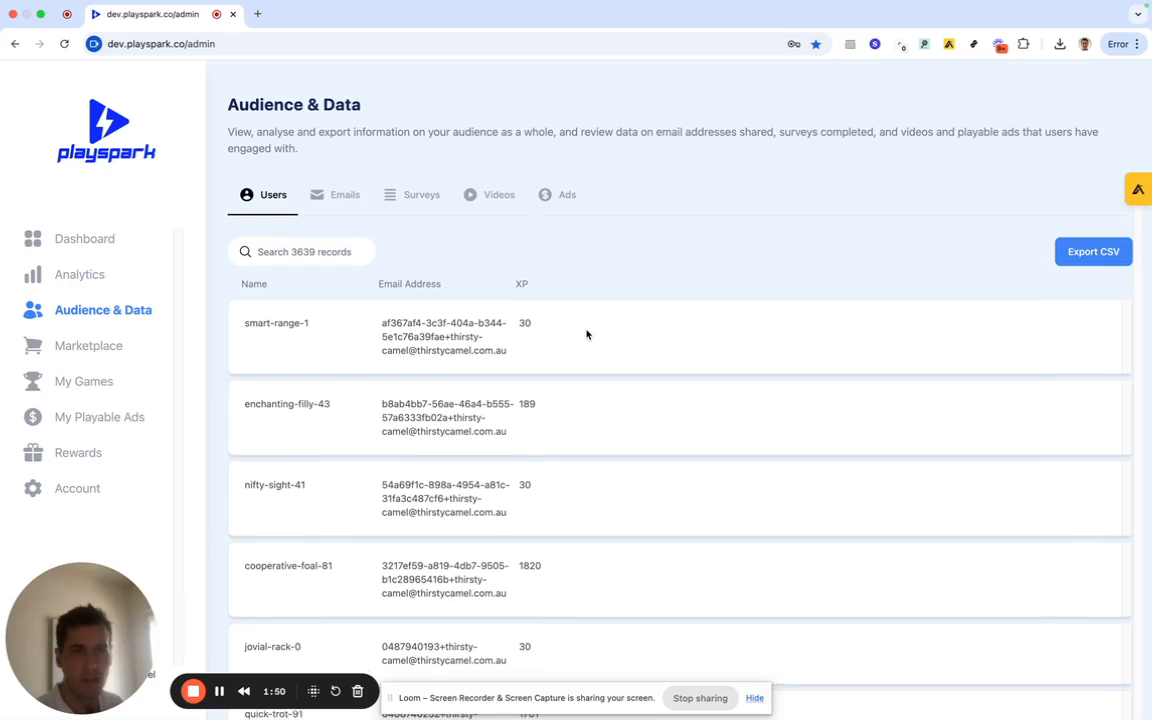
scroll(587, 334, "up", 1)
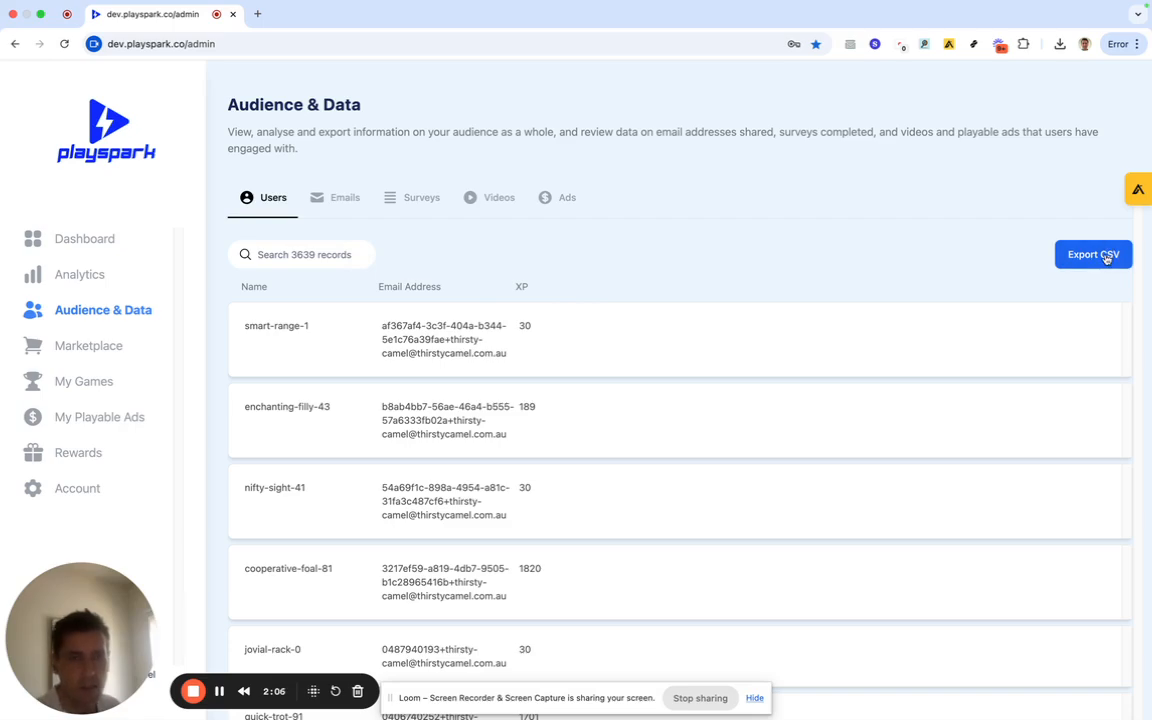
scroll(622, 340, "down", 5)
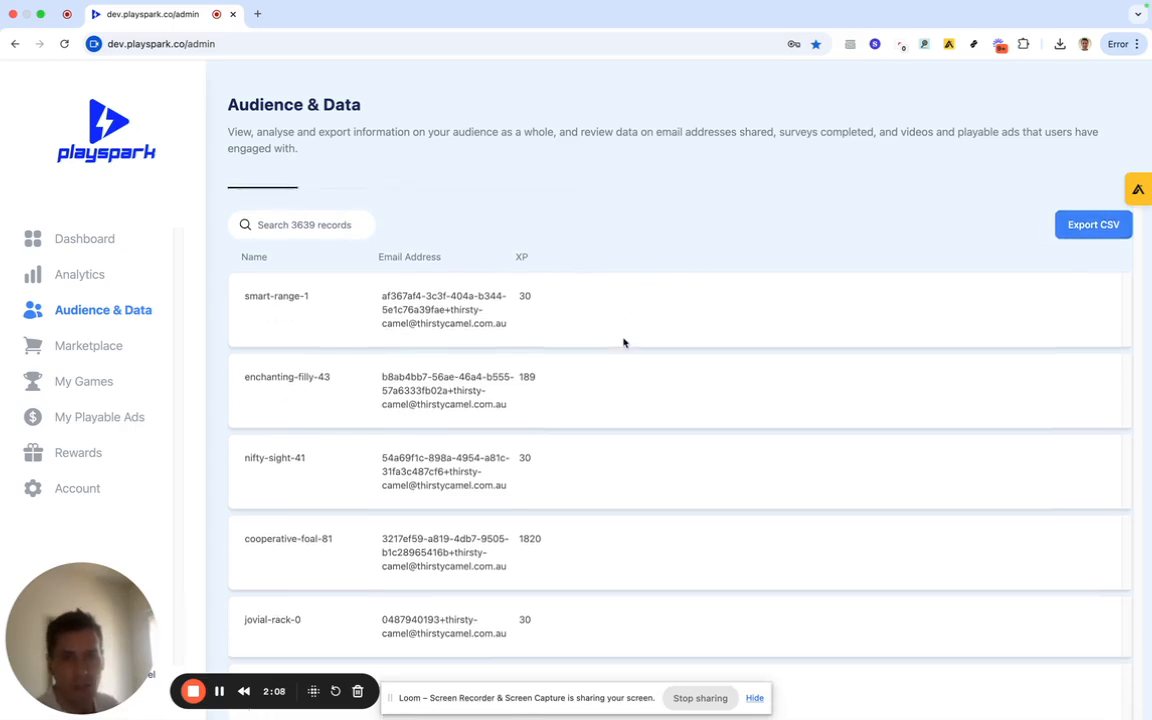
scroll(622, 342, "down", 8)
scroll(611, 344, "up", 15)
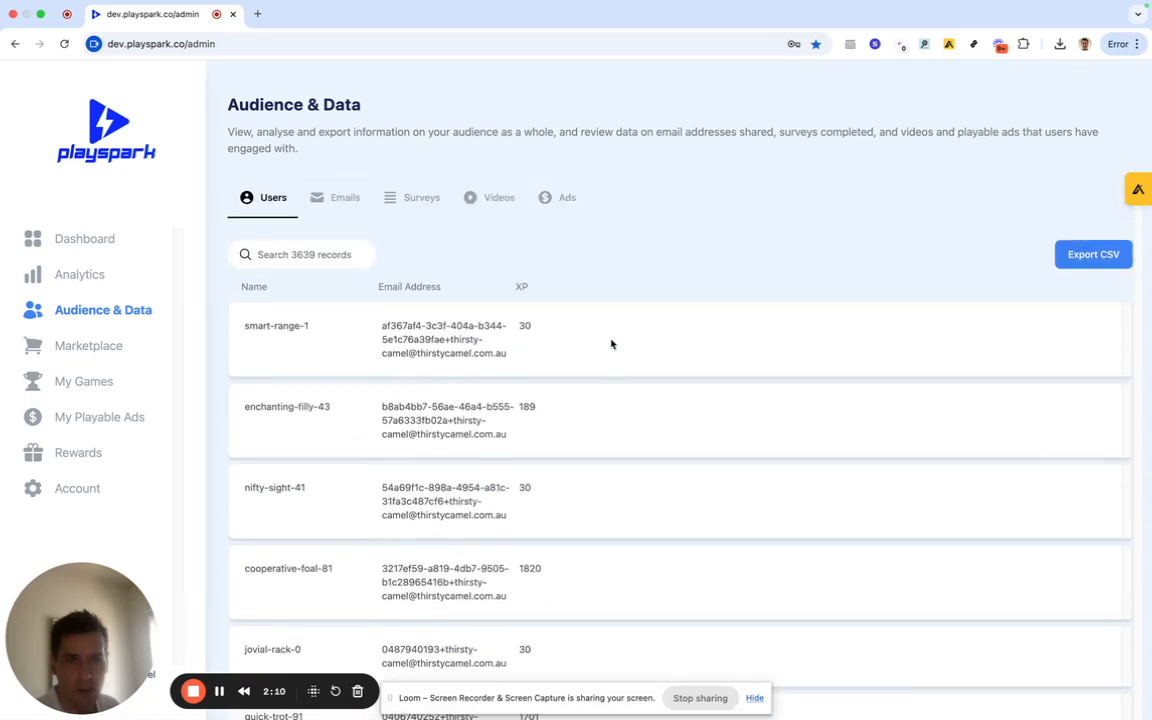
Browse the Marketplace grid of game templates.
left_click(94, 345)
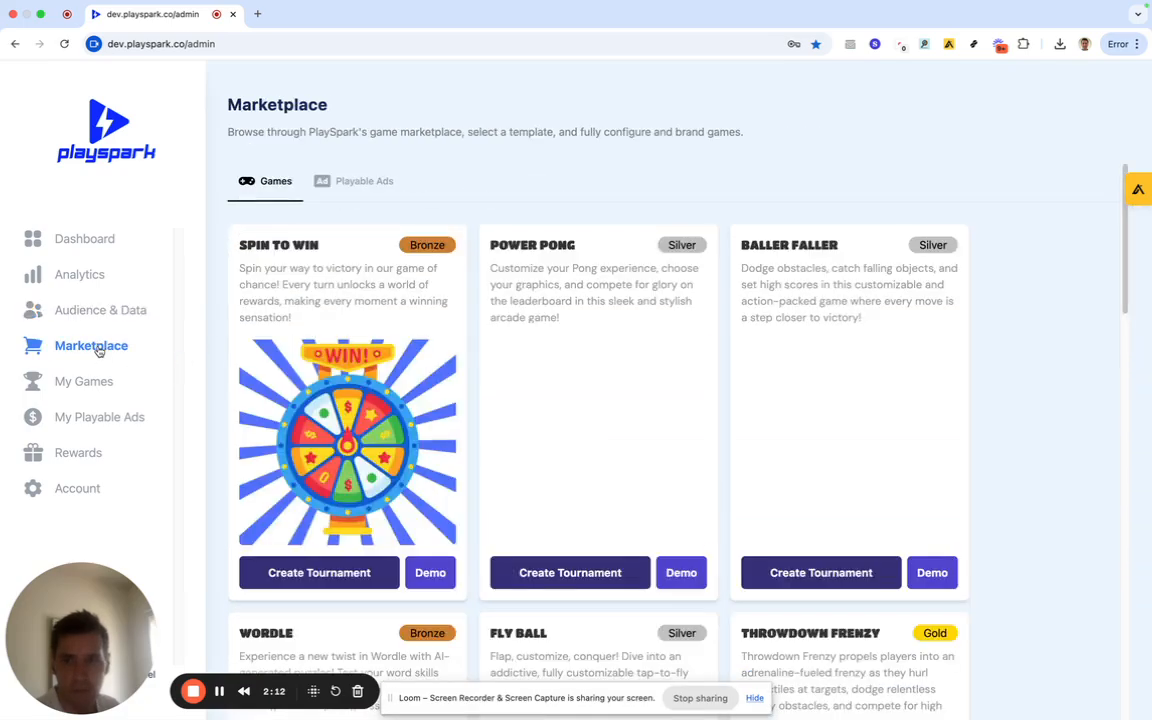
scroll(473, 395, "down", 9)
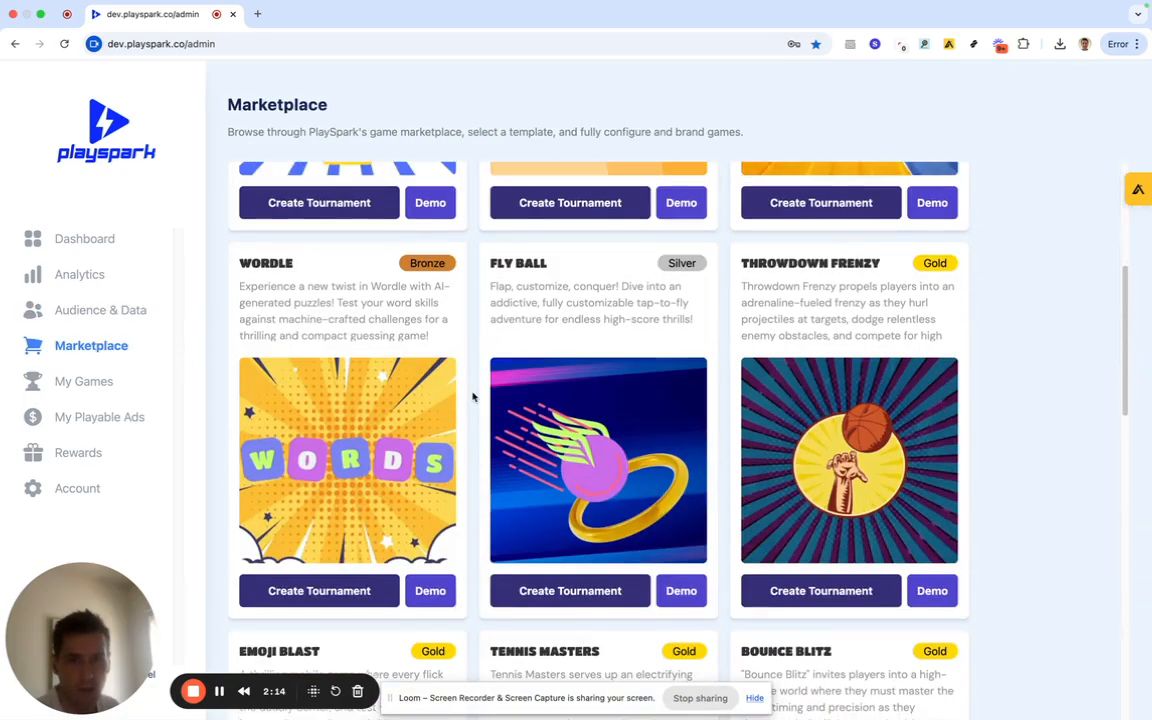
scroll(473, 397, "down", 5)
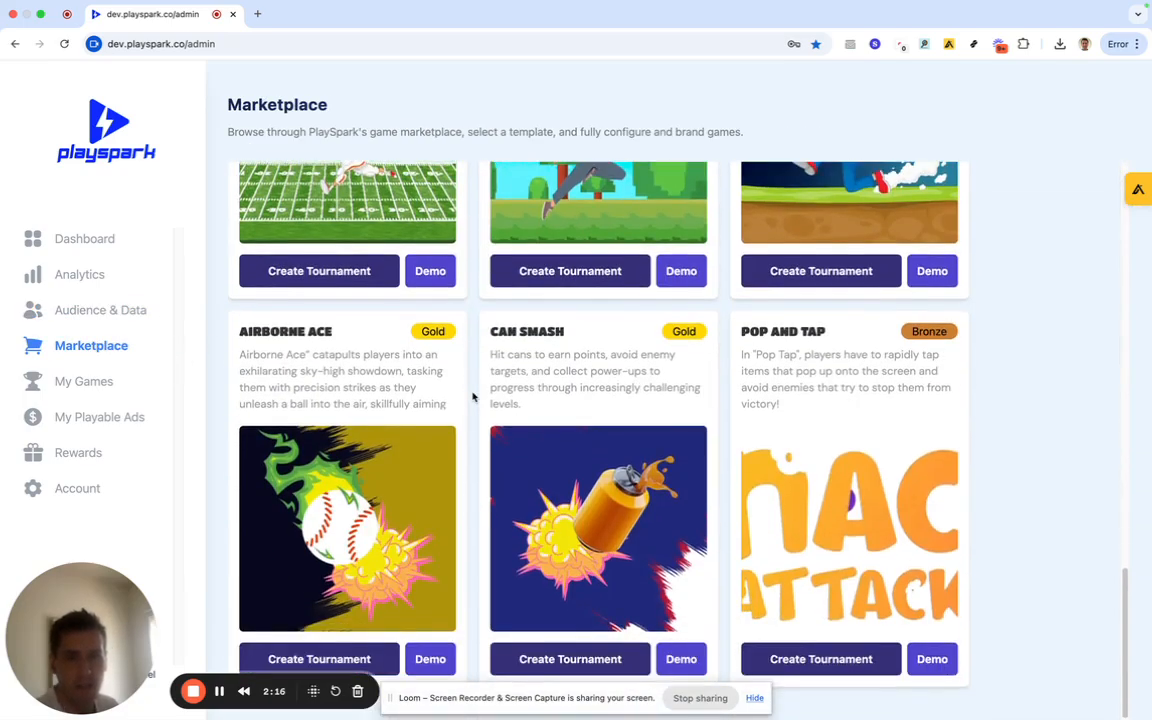
scroll(473, 397, "up", 10)
scroll(473, 397, "up", 4)
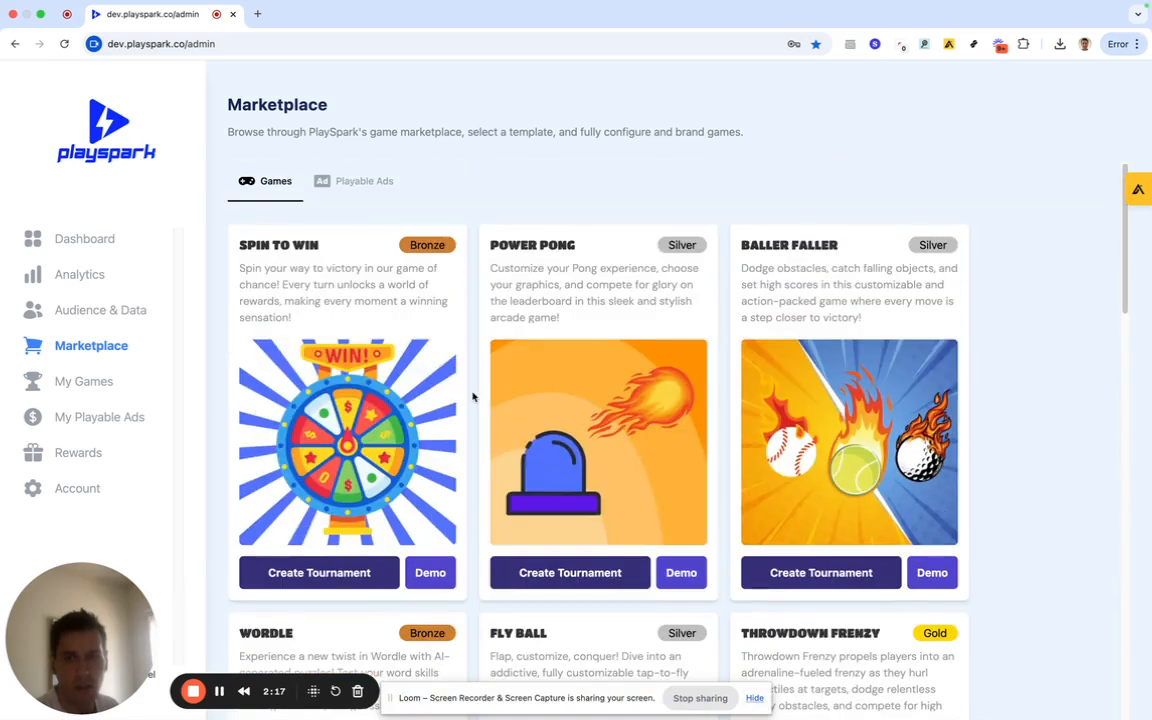
Open My Games and scroll the active games such as Thirsty Egg Blast and Hump Club Bday Spin.
left_click(112, 384)
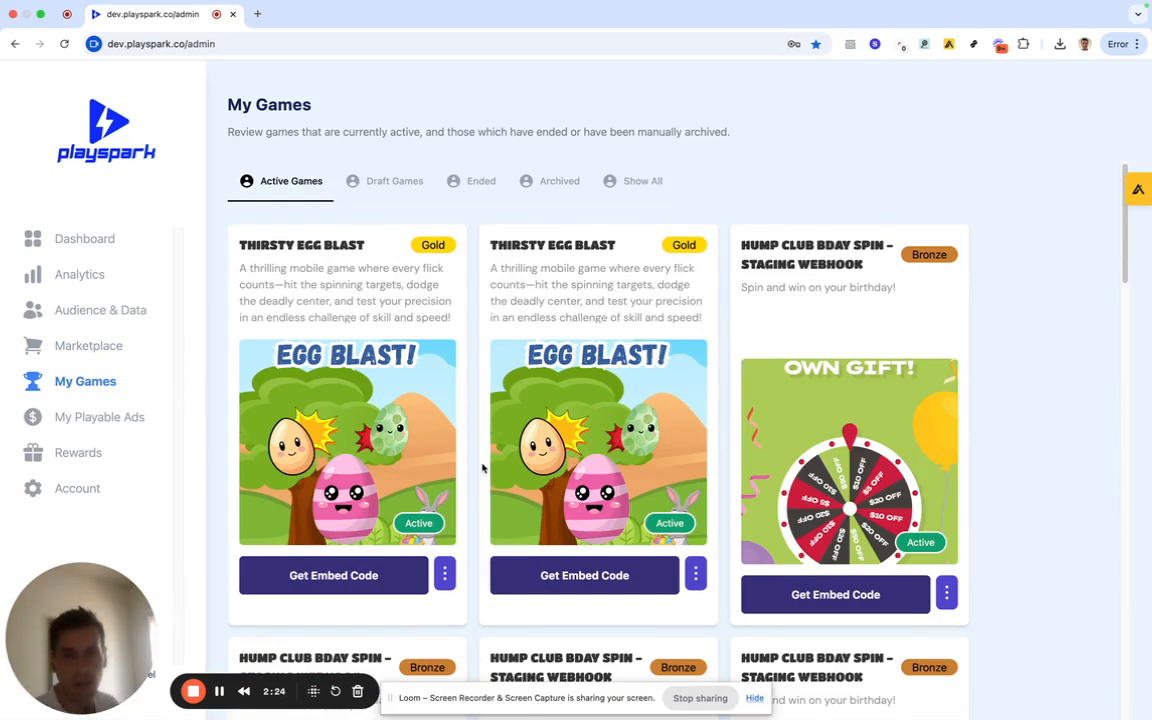
scroll(474, 483, "down", 4)
scroll(474, 483, "up", 4)
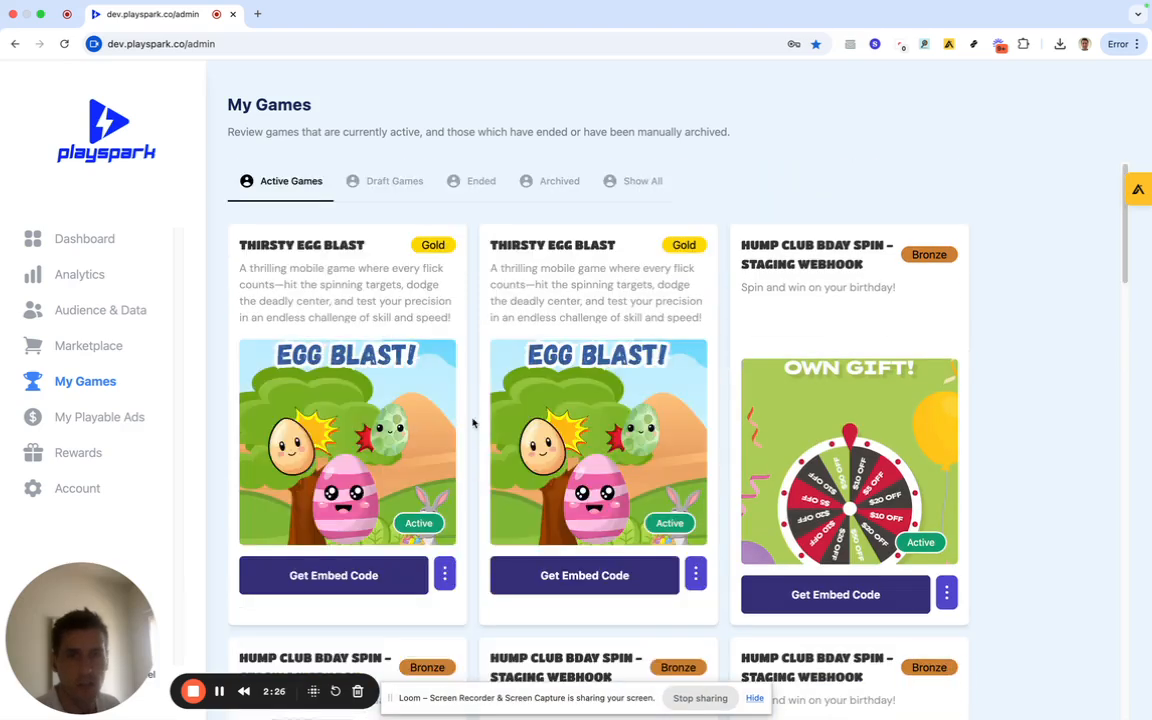
Glance at the Playable Ads and Rewards pages, then bring up the Account settings.
left_click(108, 418)
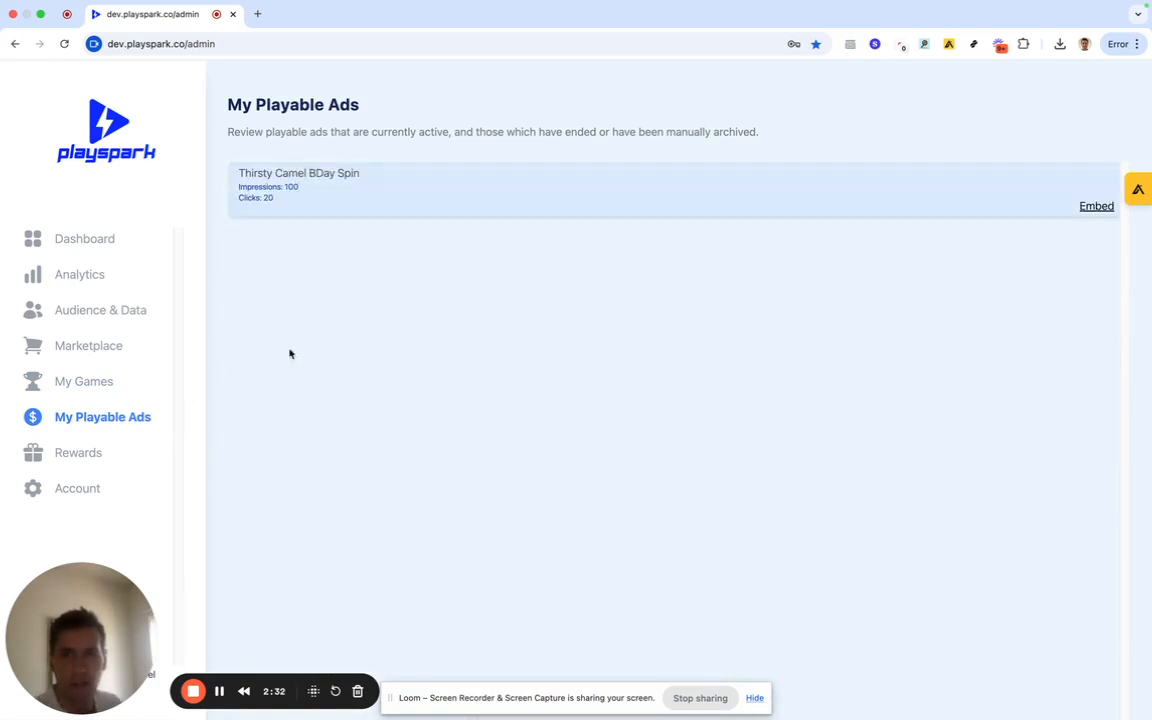
left_click(96, 454)
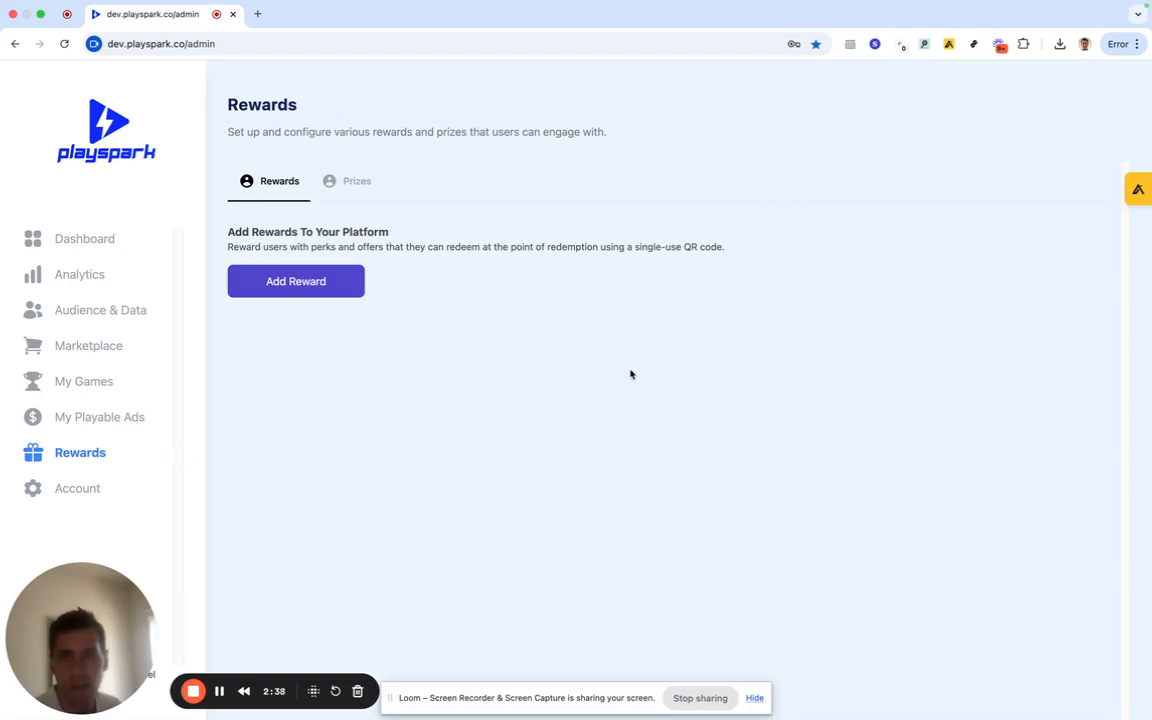
left_click(94, 490)
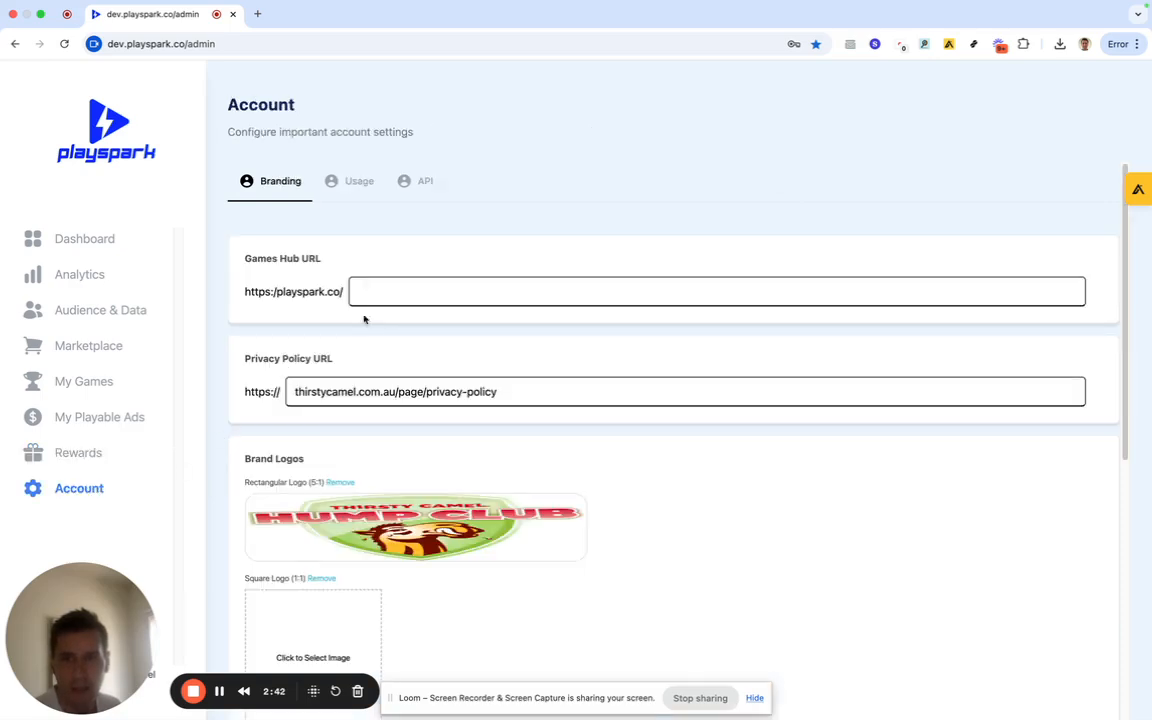
scroll(395, 345, "down", 5)
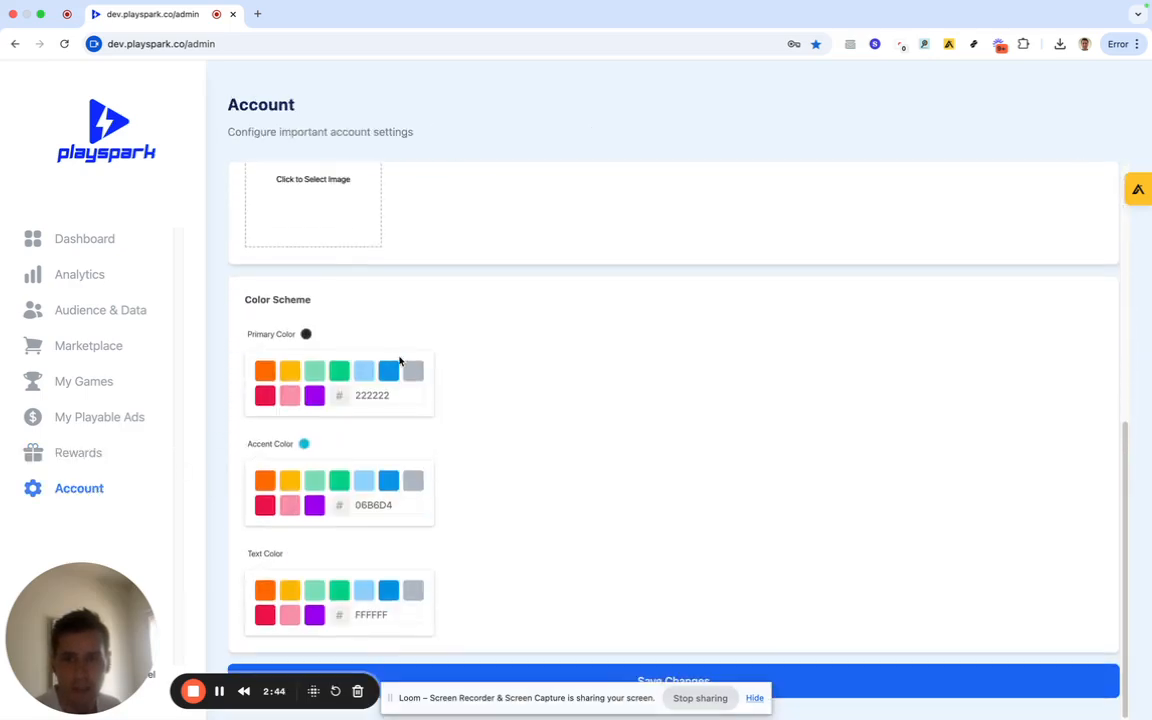
scroll(445, 419, "up", 5)
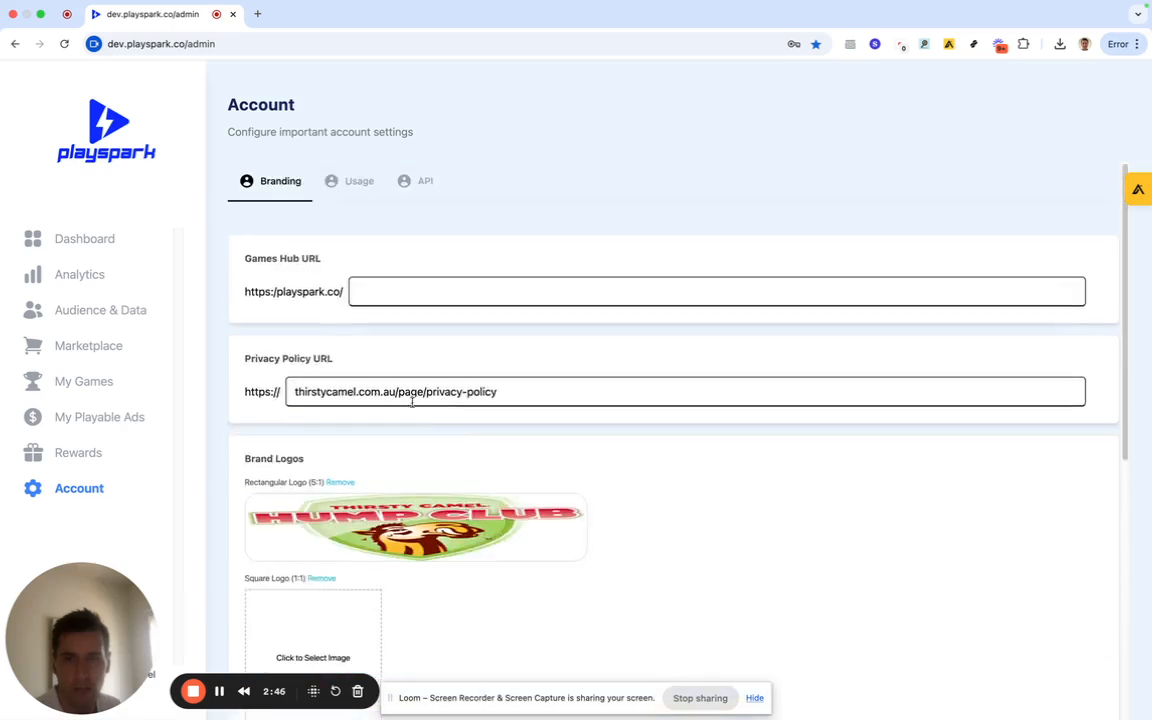
Check the Billing and API tabs, then return to Branding with its privacy policy URL and logo.
left_click(352, 200)
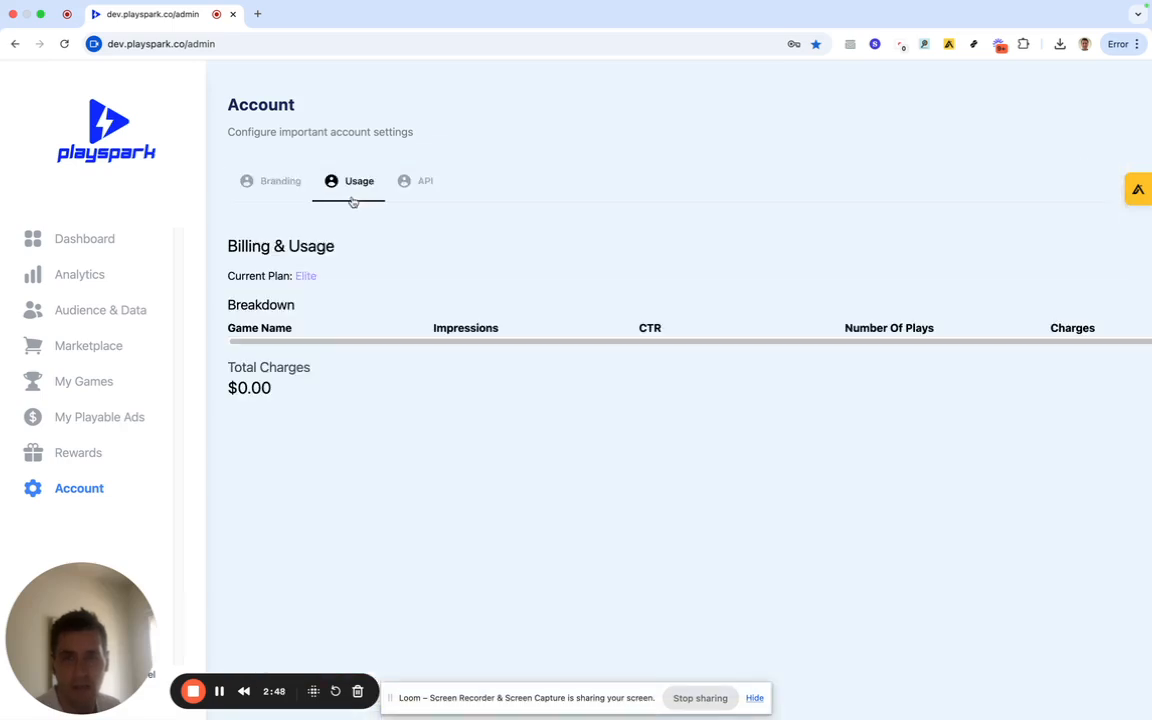
left_click(414, 190)
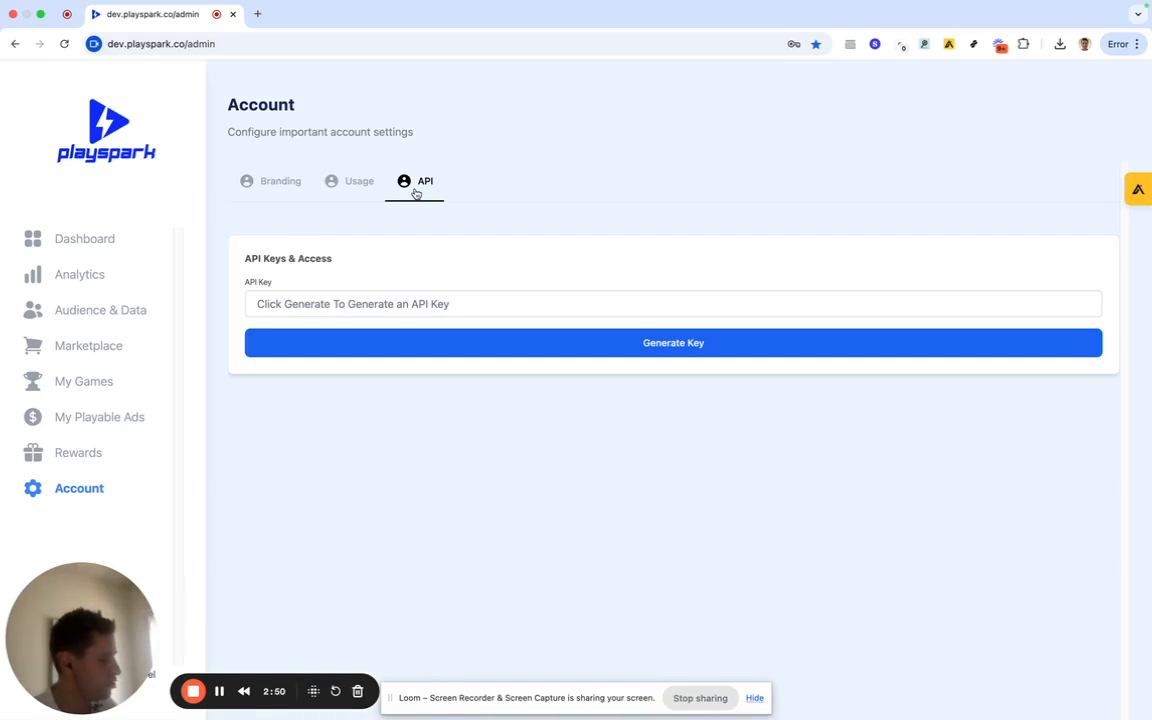
left_click(272, 189)
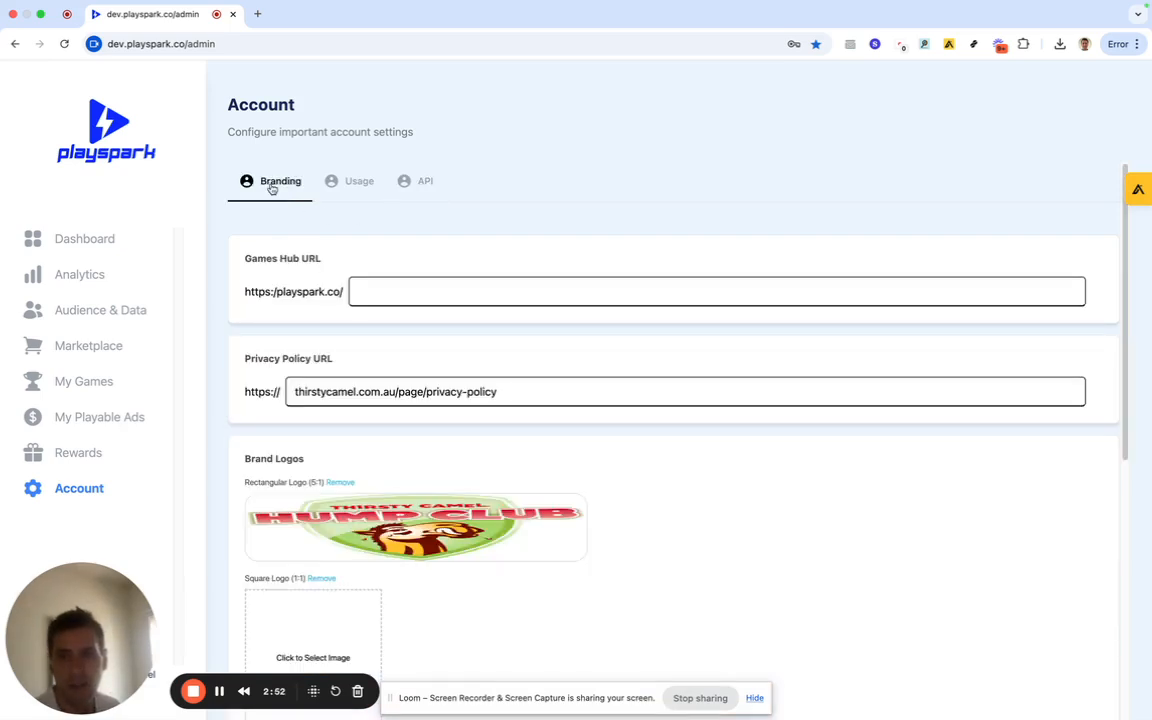
Open the Marketplace and compare the Playable Ads templates with the Games templates.
left_click(100, 347)
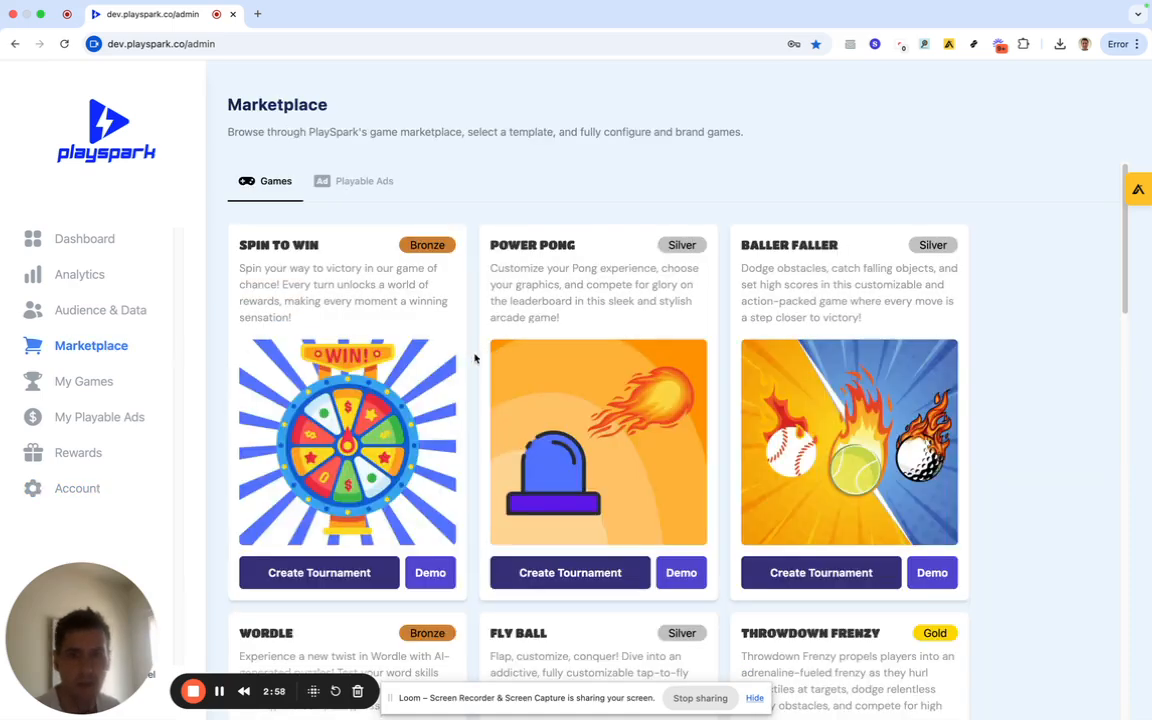
scroll(475, 358, "down", 1)
scroll(475, 358, "up", 1)
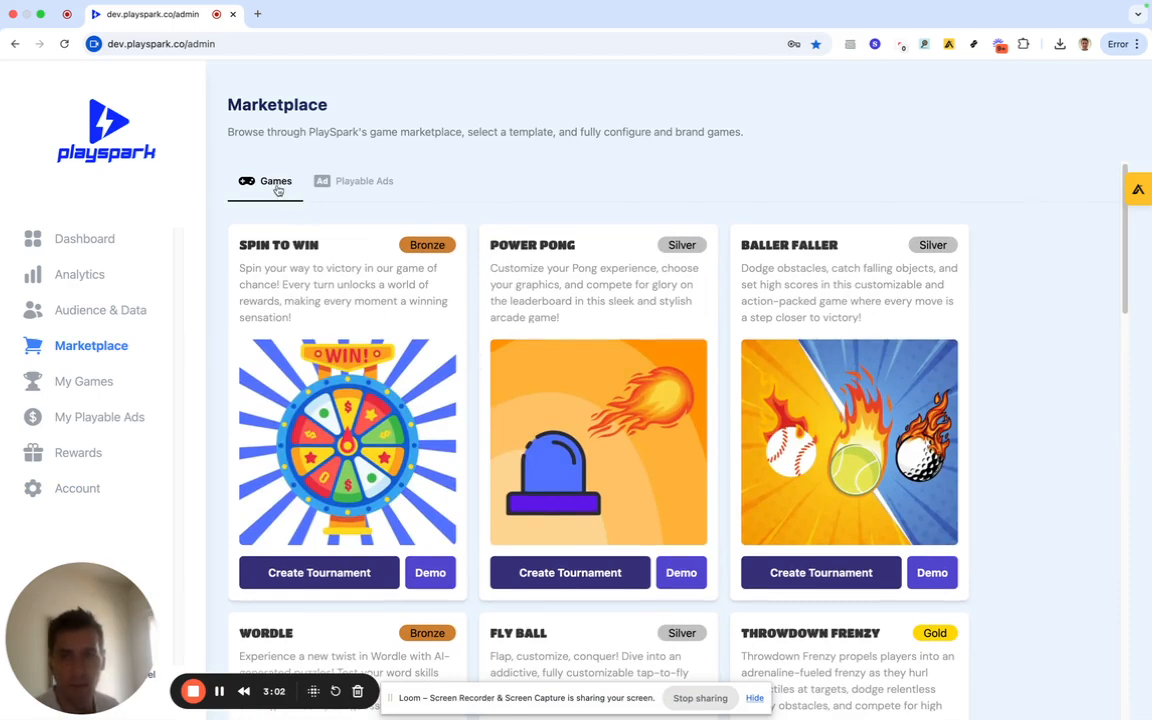
left_click(355, 183)
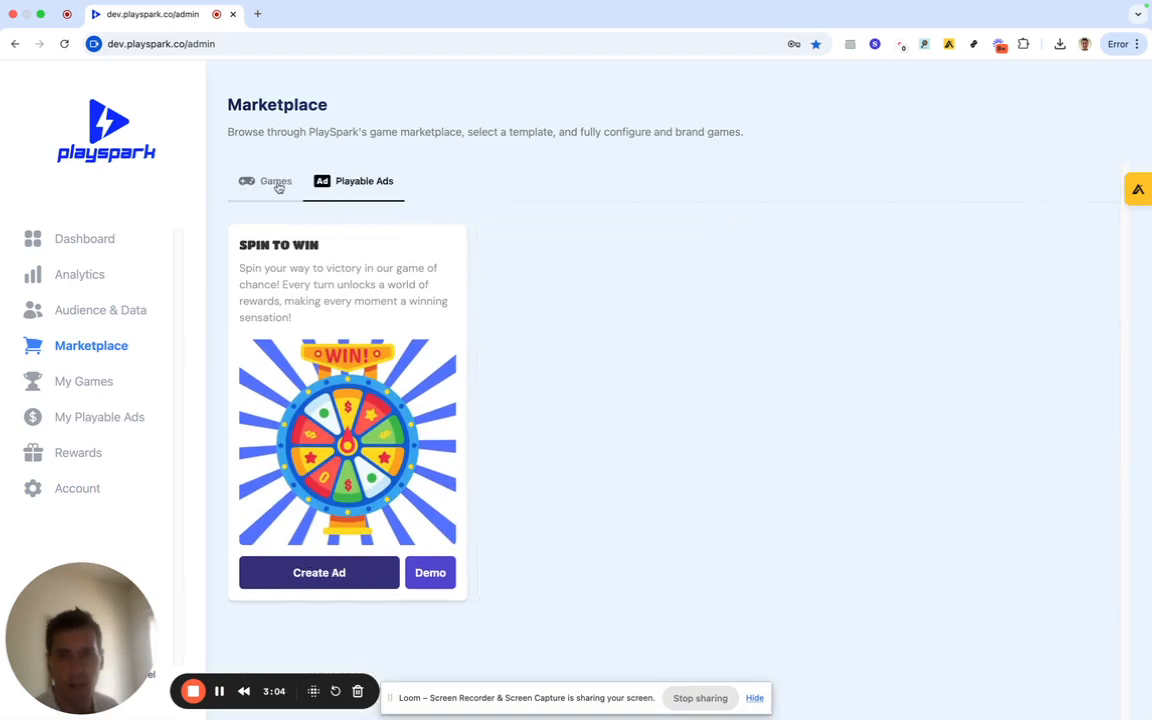
left_click(277, 187)
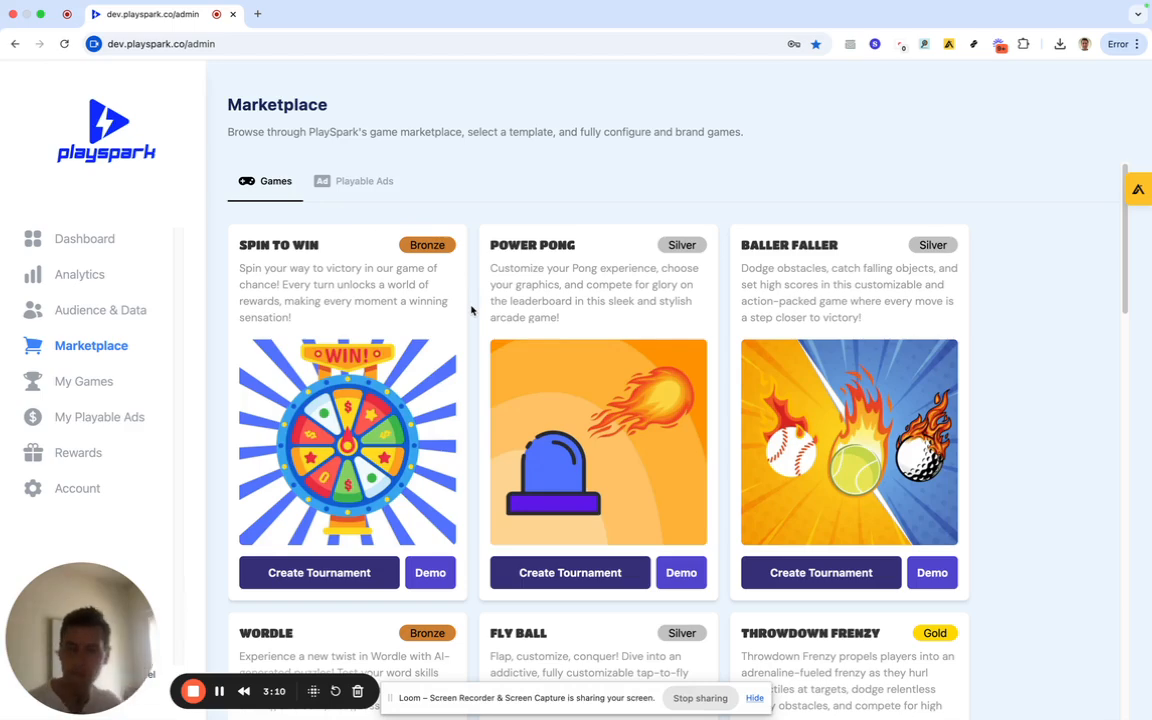
left_click(379, 186)
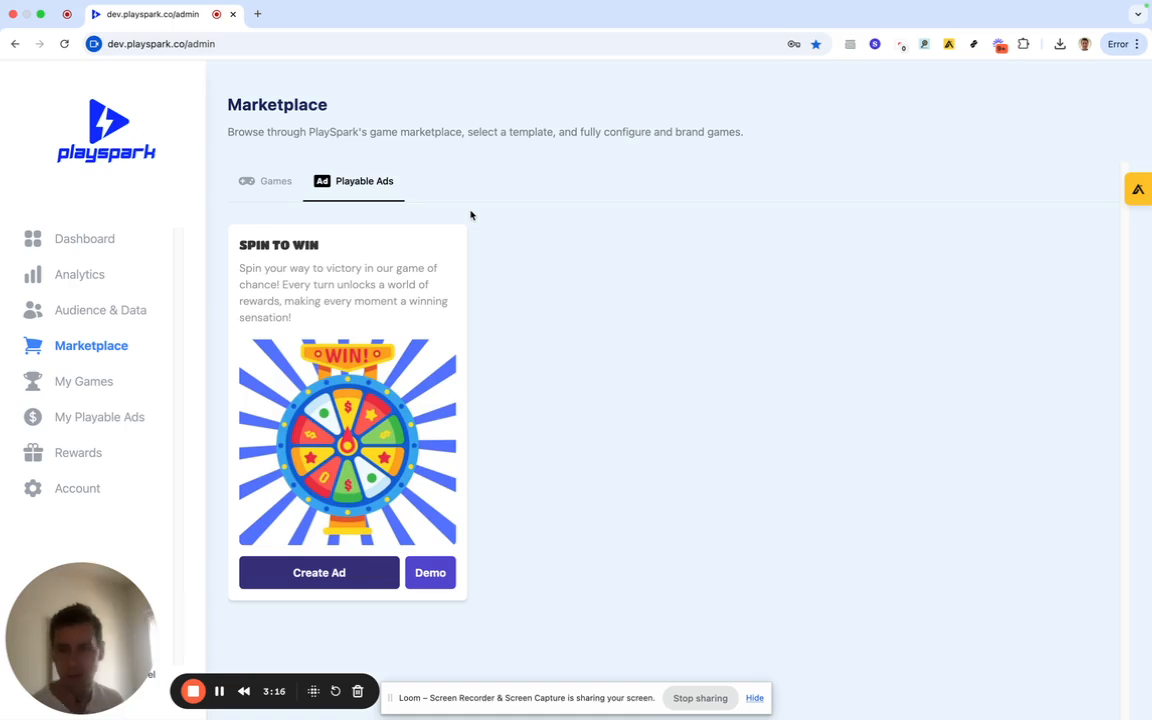
left_click(273, 183)
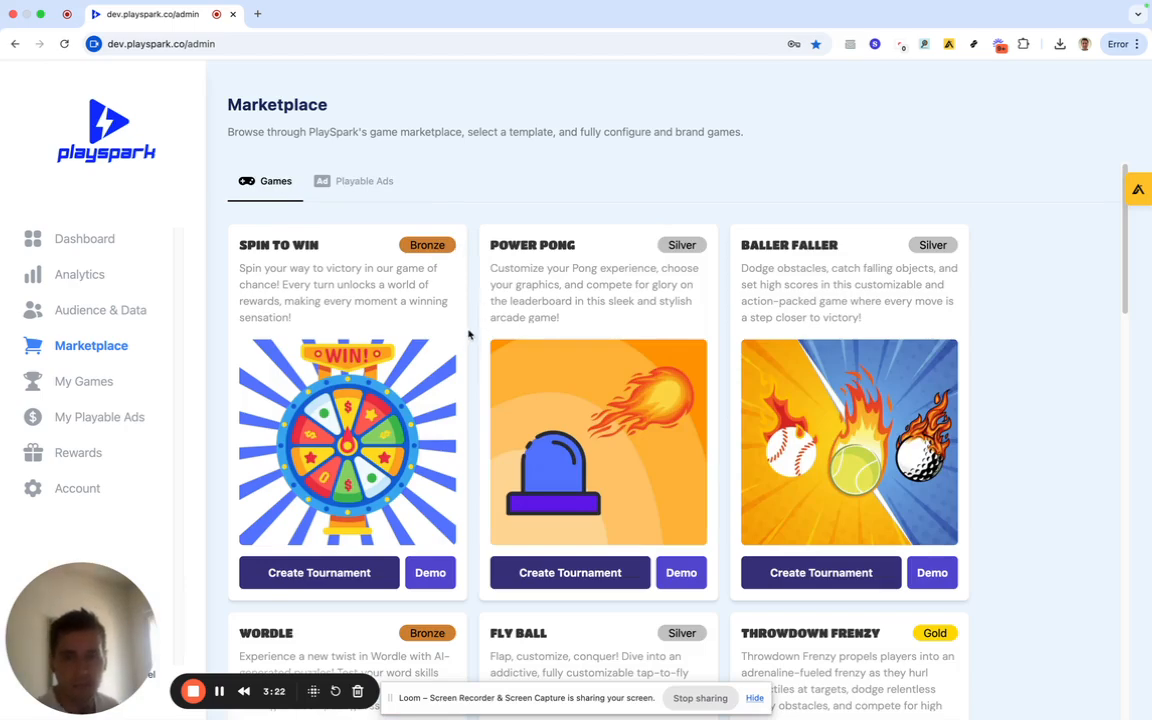
Scroll down to the Fly Ball template and briefly preview its demo.
scroll(474, 363, "down", 3)
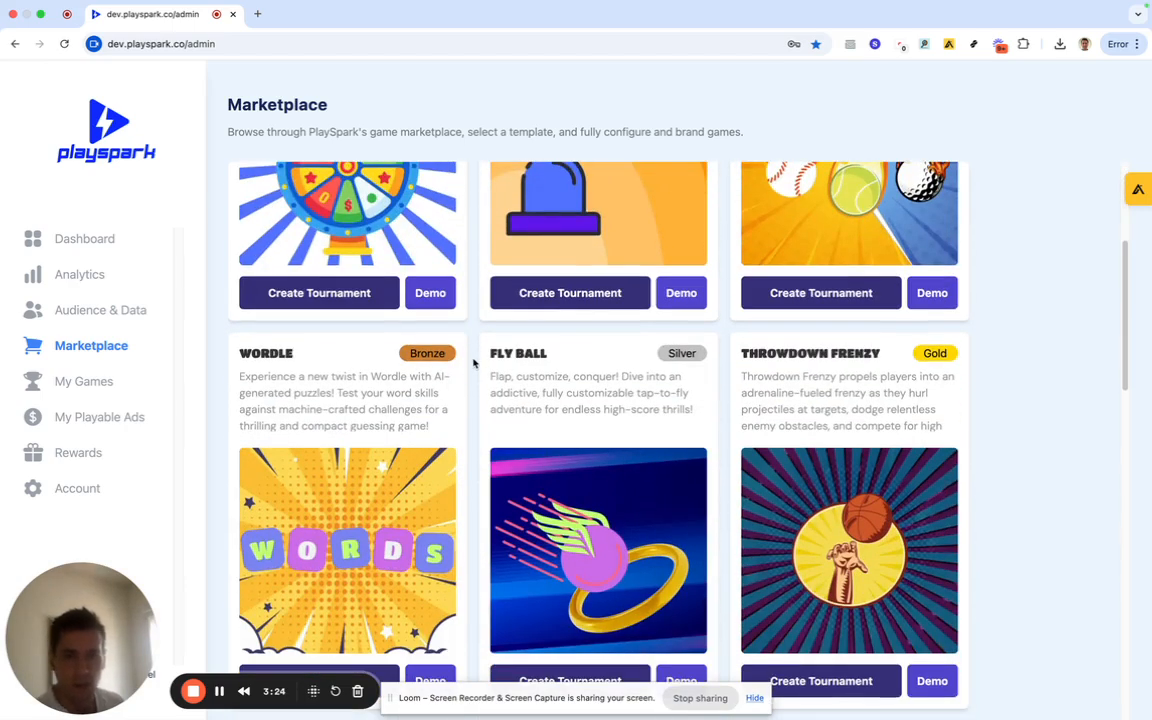
scroll(474, 363, "down", 1)
scroll(474, 363, "down", 1)
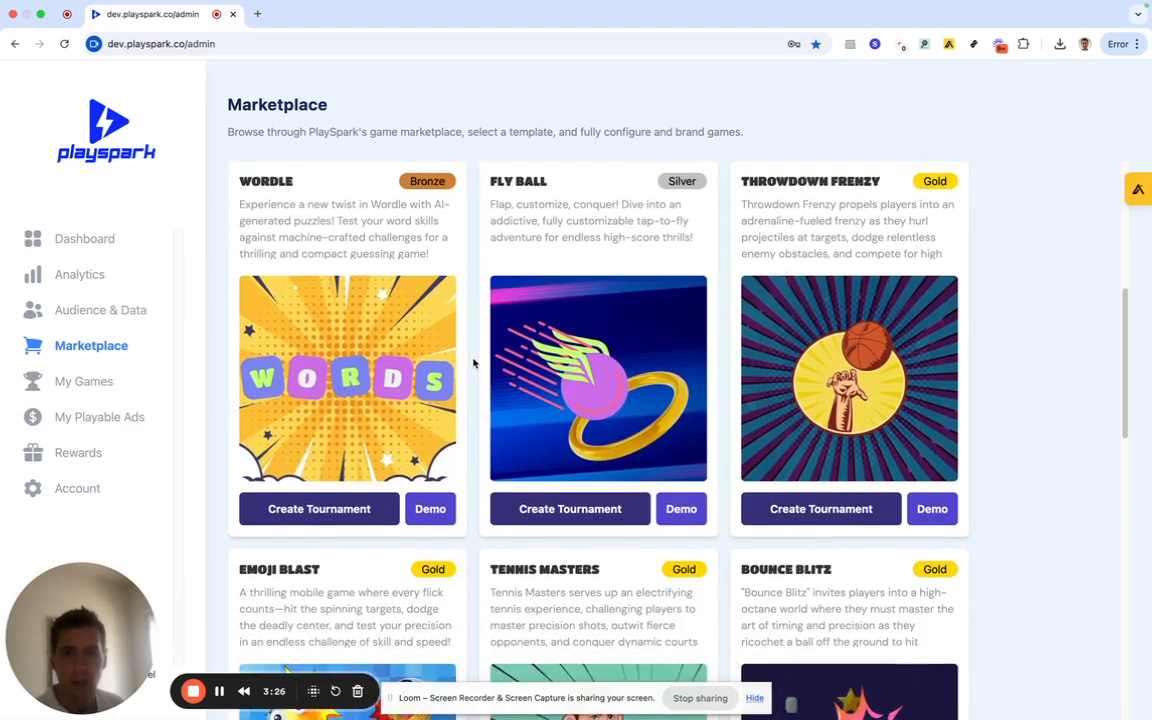
scroll(474, 363, "up", 1)
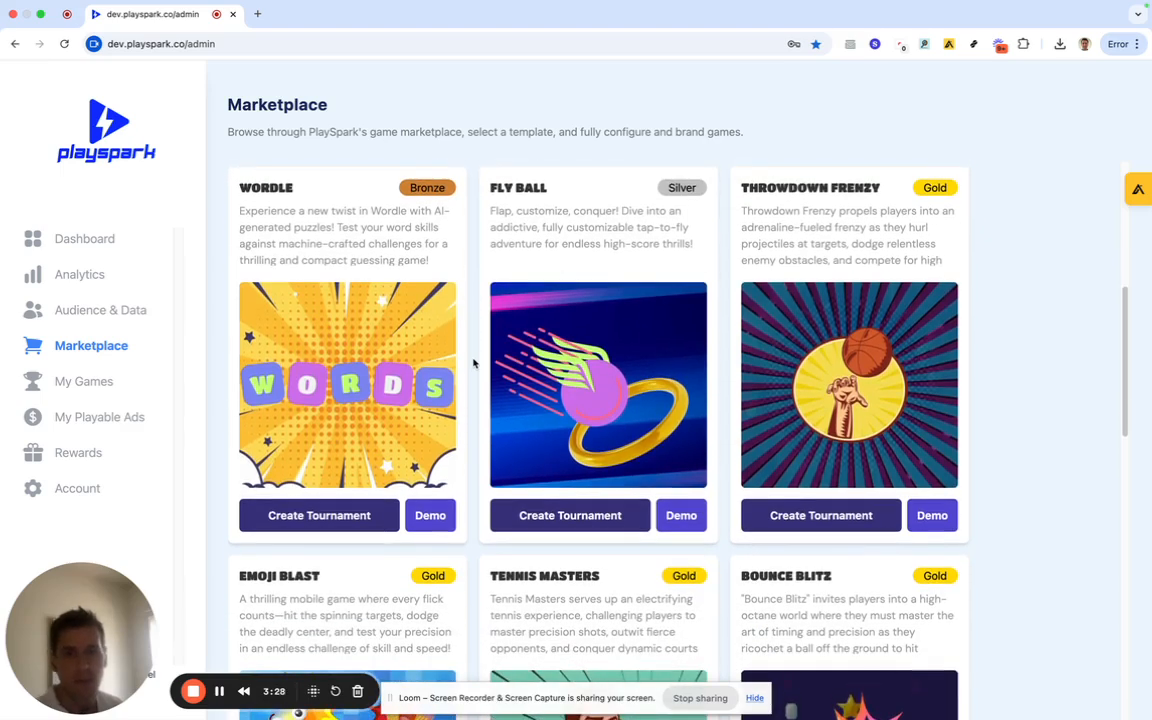
scroll(474, 363, "down", 1)
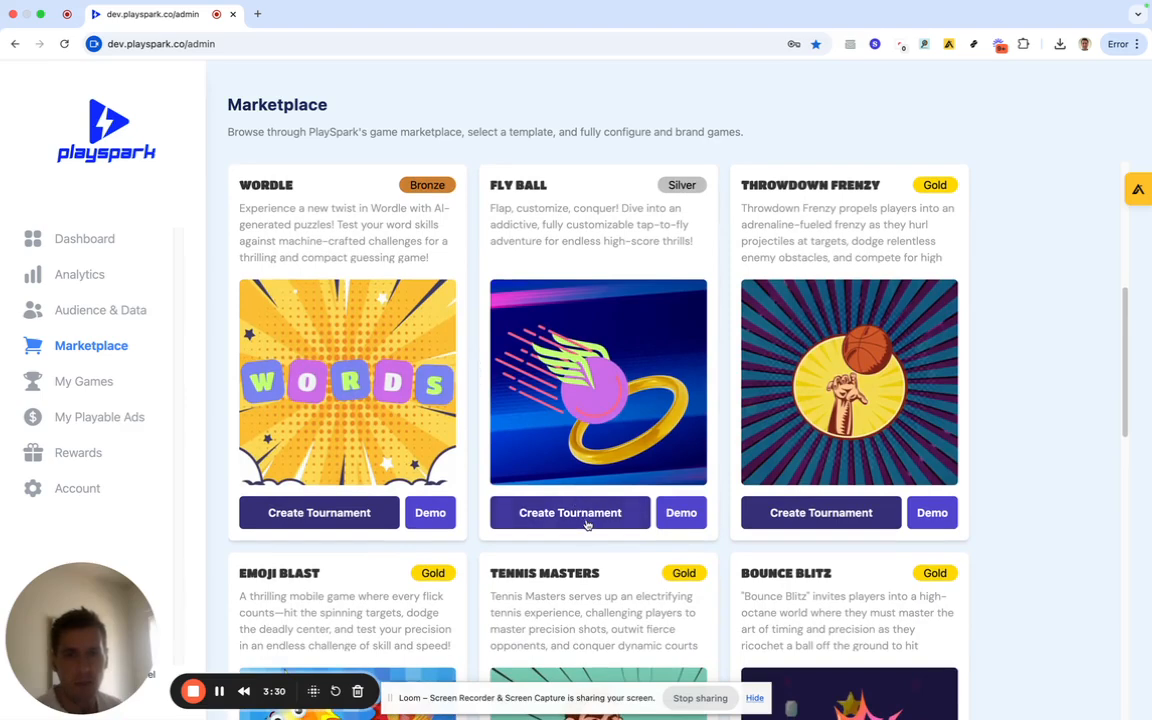
left_click(701, 522)
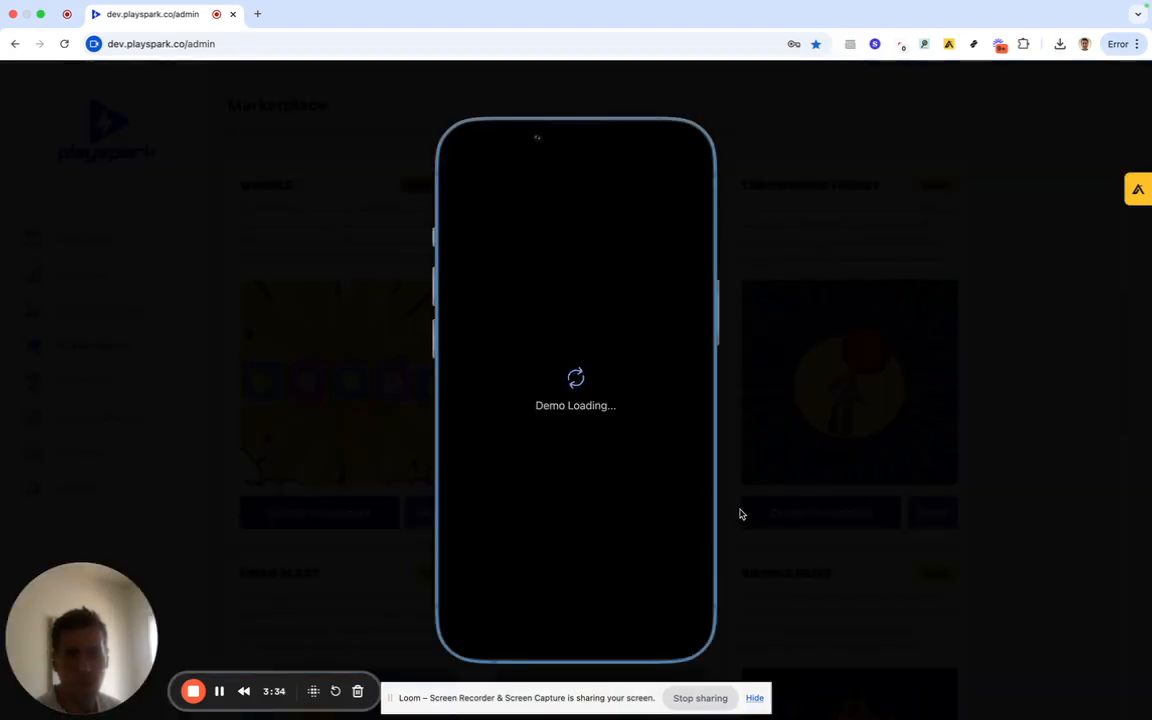
left_click(740, 513)
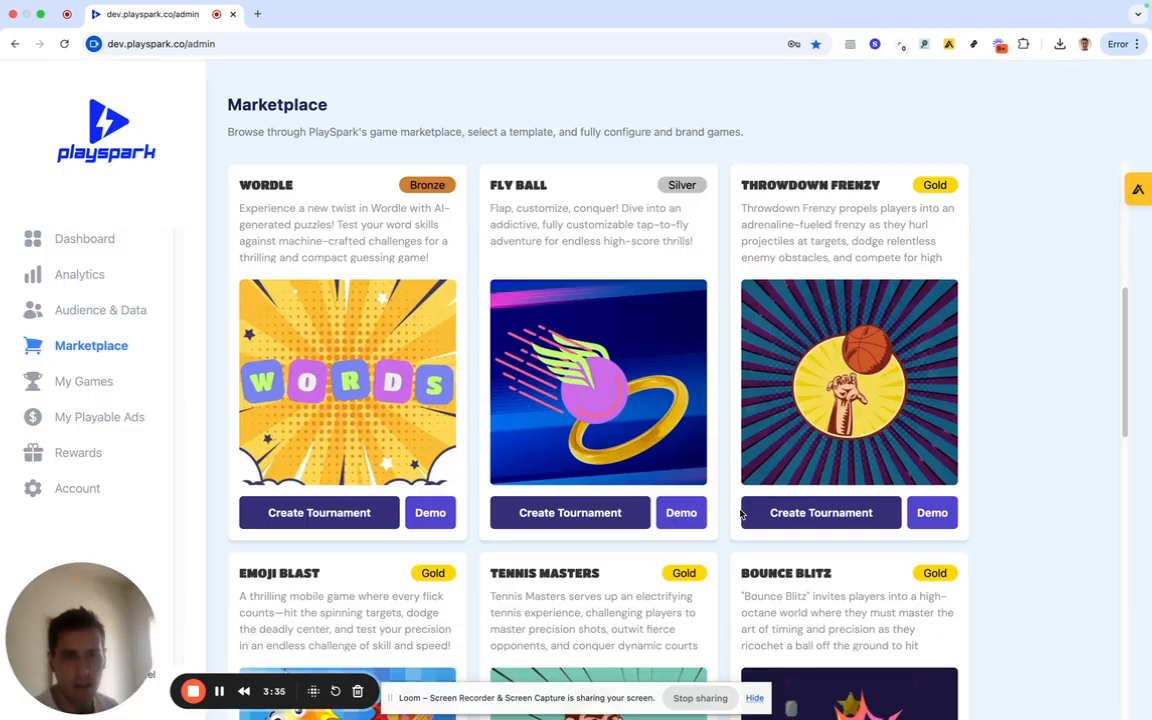
Create a Fly Ball tournament and step through Game Setup, Marketing, Rewards and Advanced to the Summary.
left_click(566, 515)
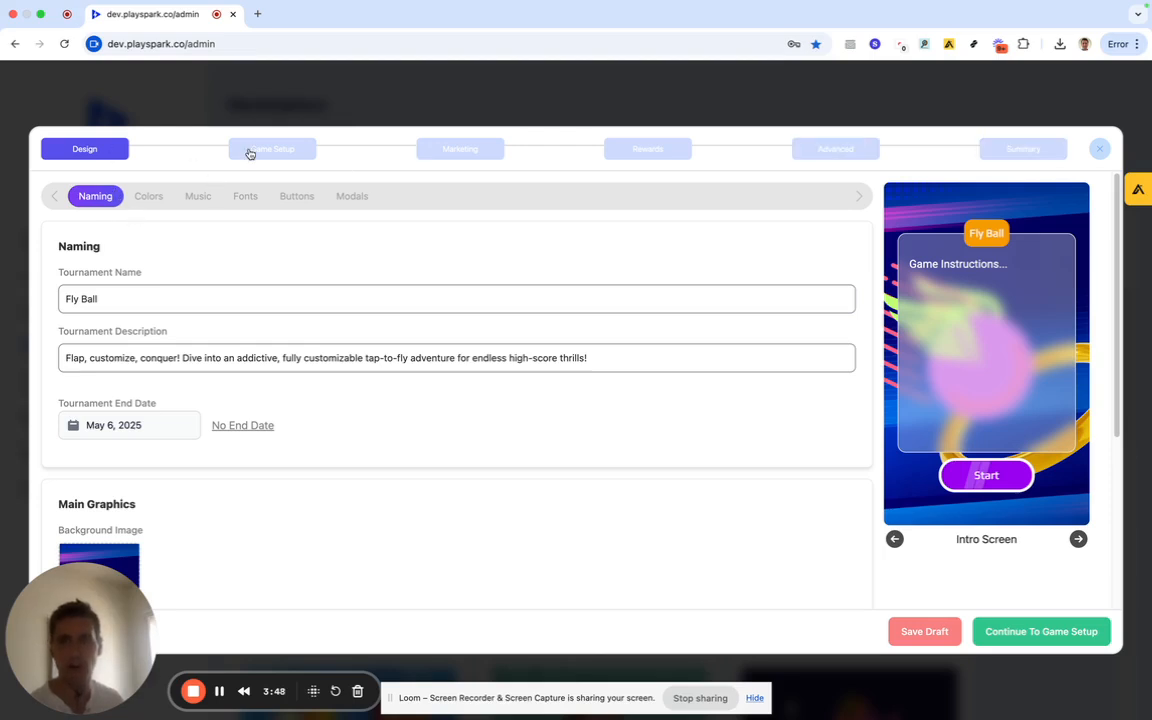
left_click(297, 152)
left_click(432, 150)
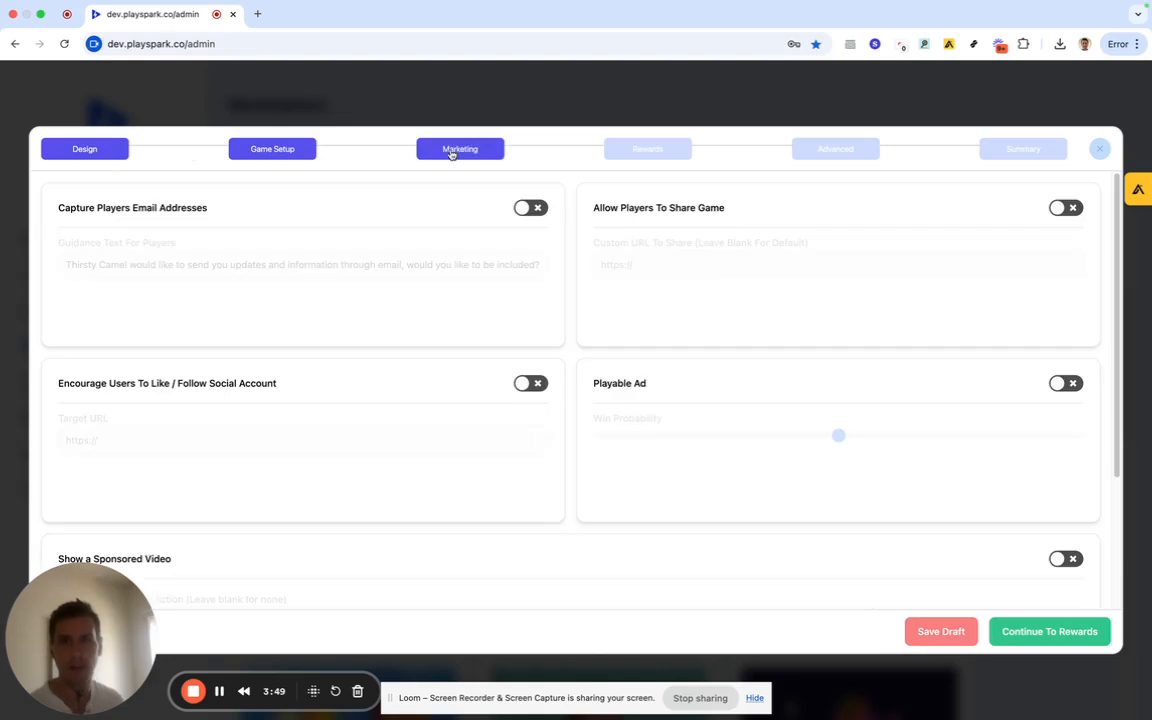
left_click(641, 153)
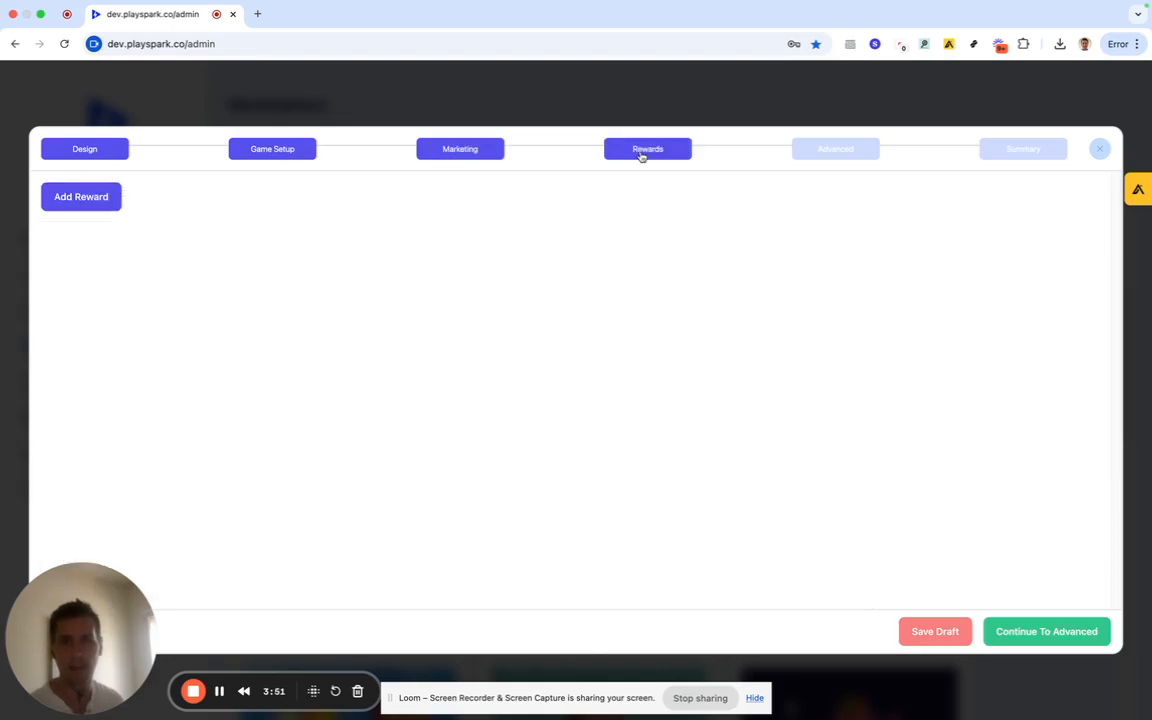
left_click(818, 155)
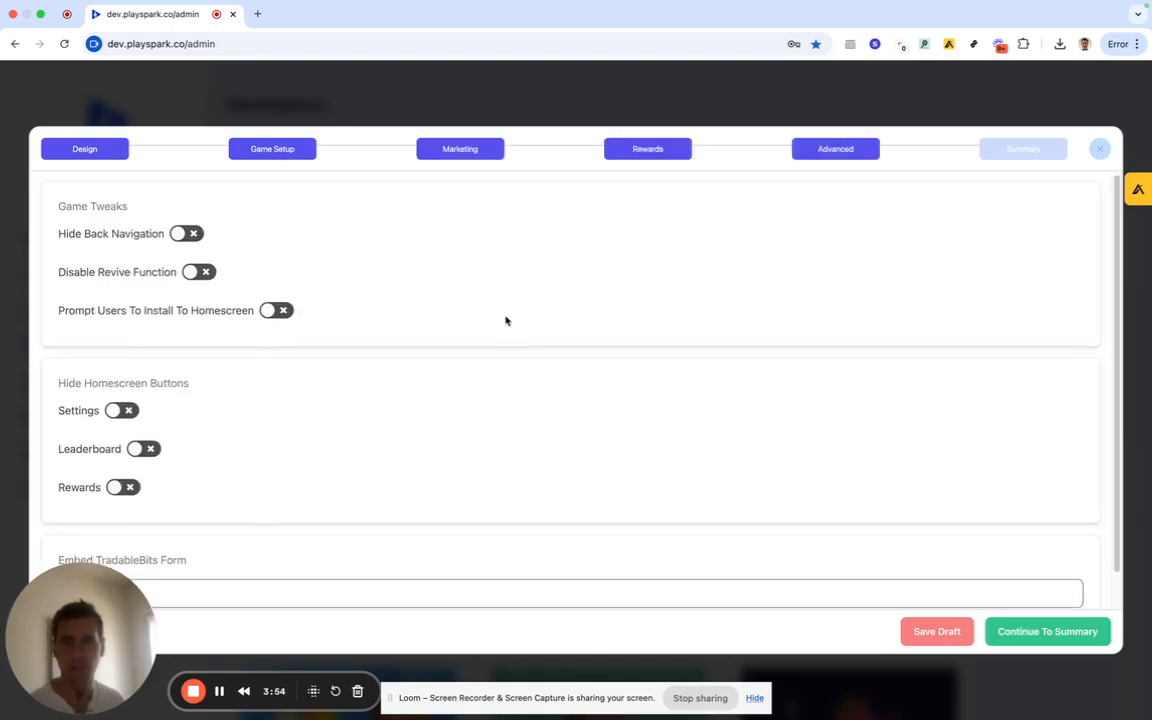
scroll(506, 322, "down", 1)
scroll(525, 320, "up", 1)
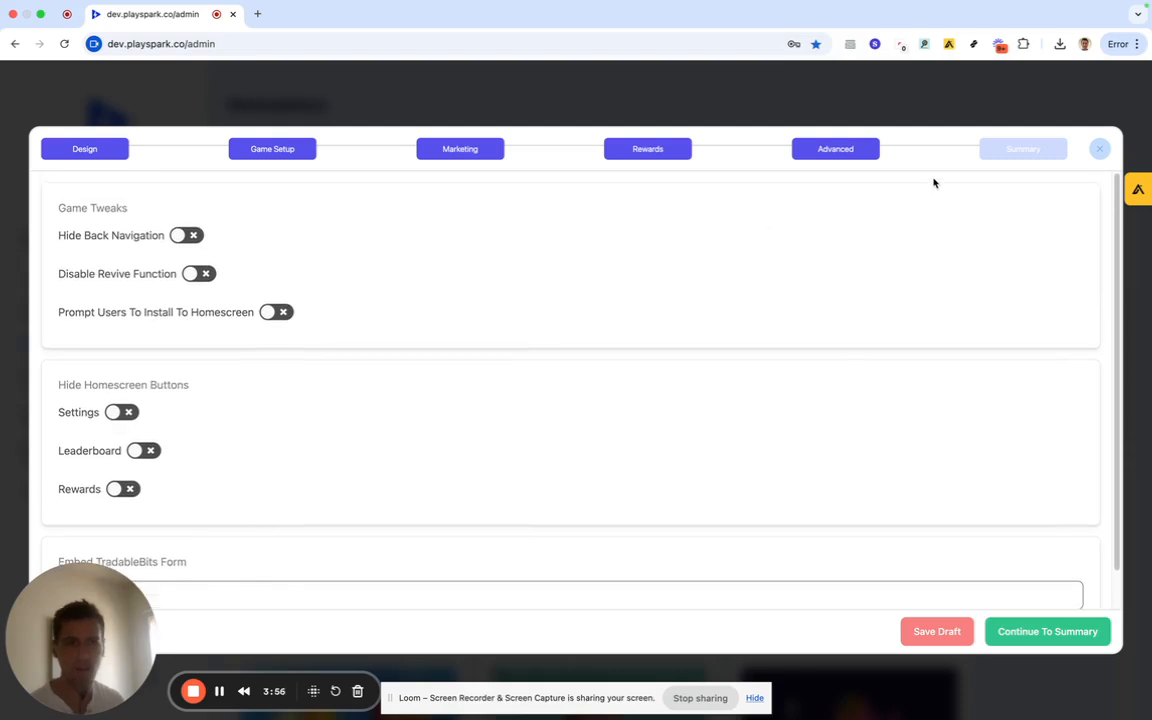
left_click(1023, 152)
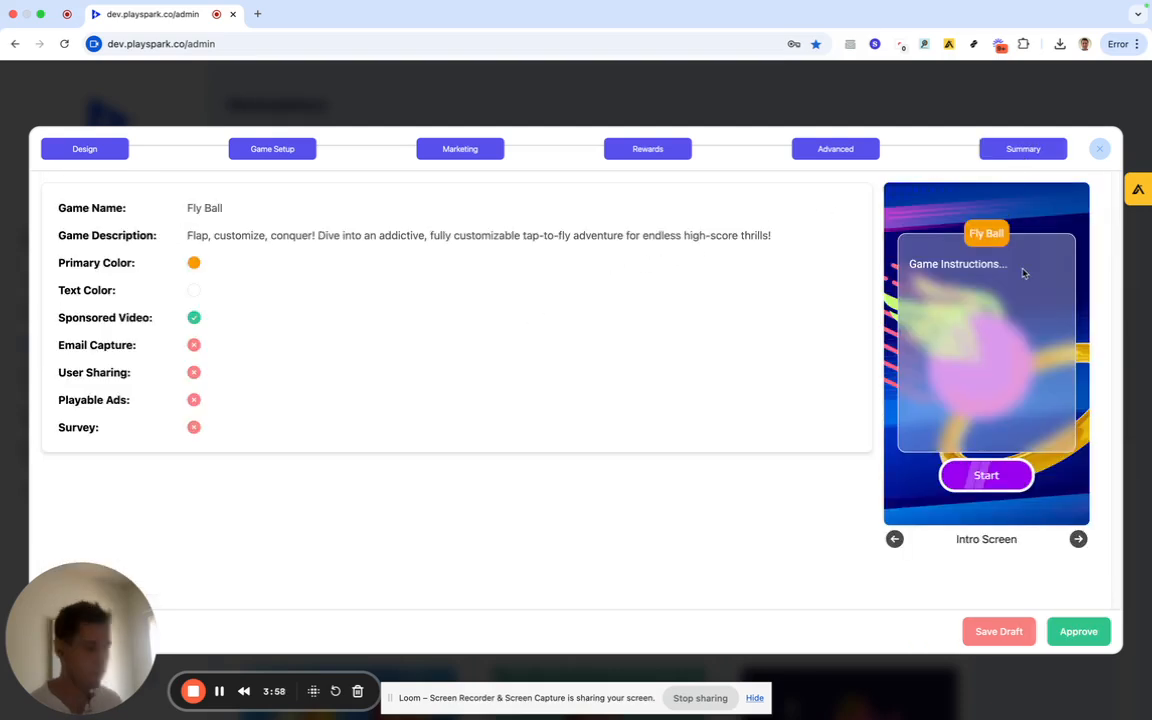
Back on Design, confirm the May 6, 2025 end date in its calendar and reach Main Graphics.
left_click(70, 152)
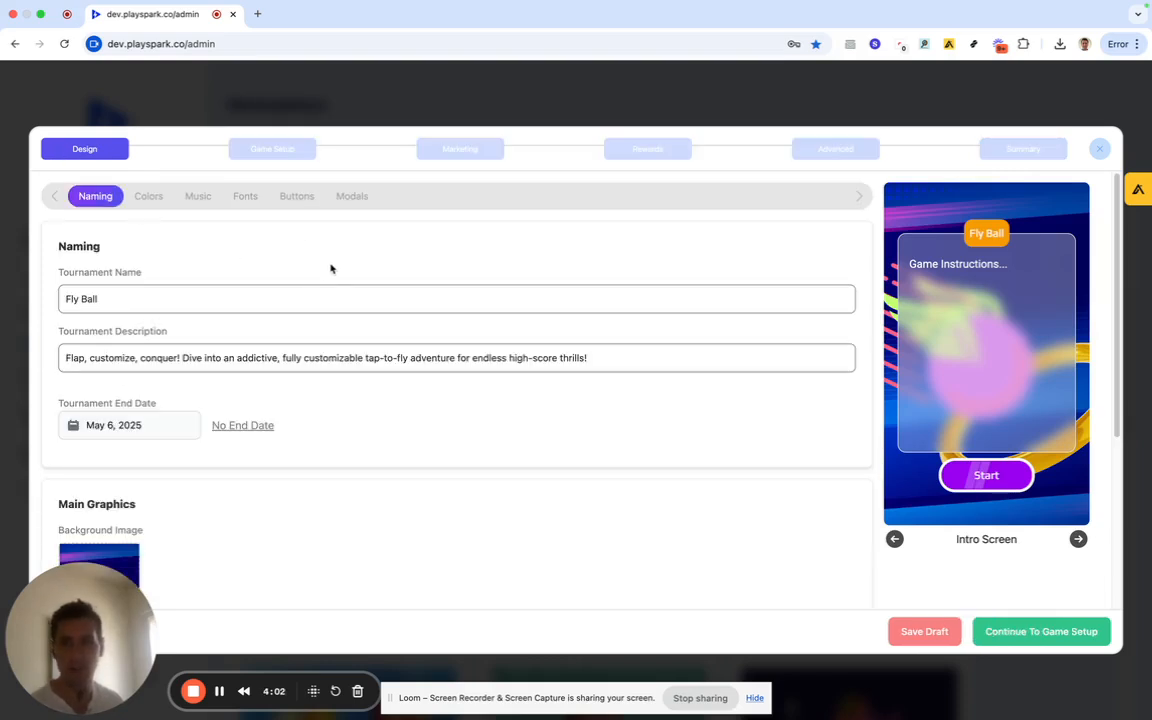
scroll(237, 316, "down", 1)
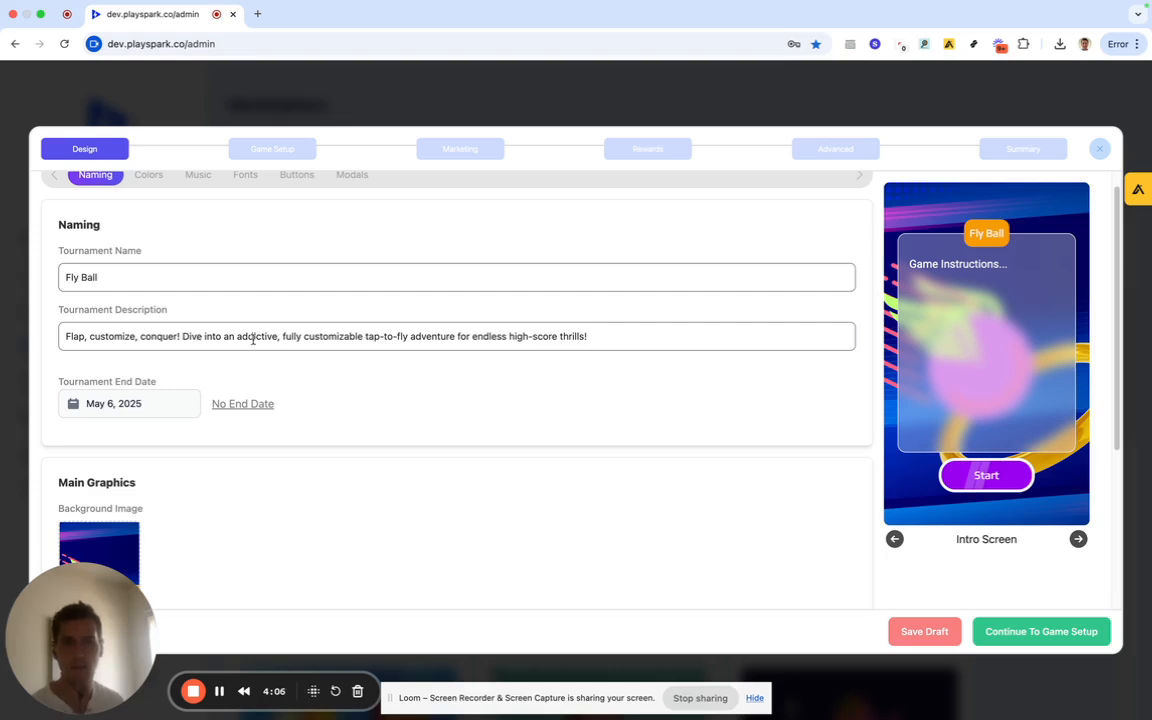
scroll(252, 338, "down", 2)
left_click(154, 366)
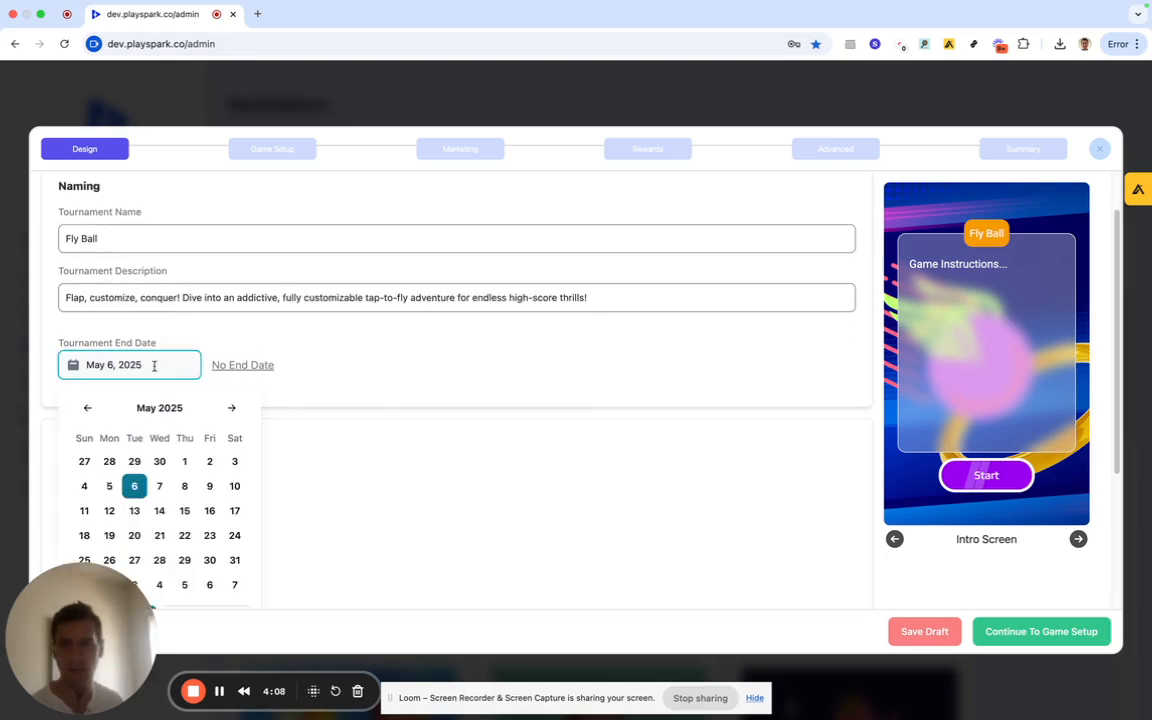
left_click(289, 381)
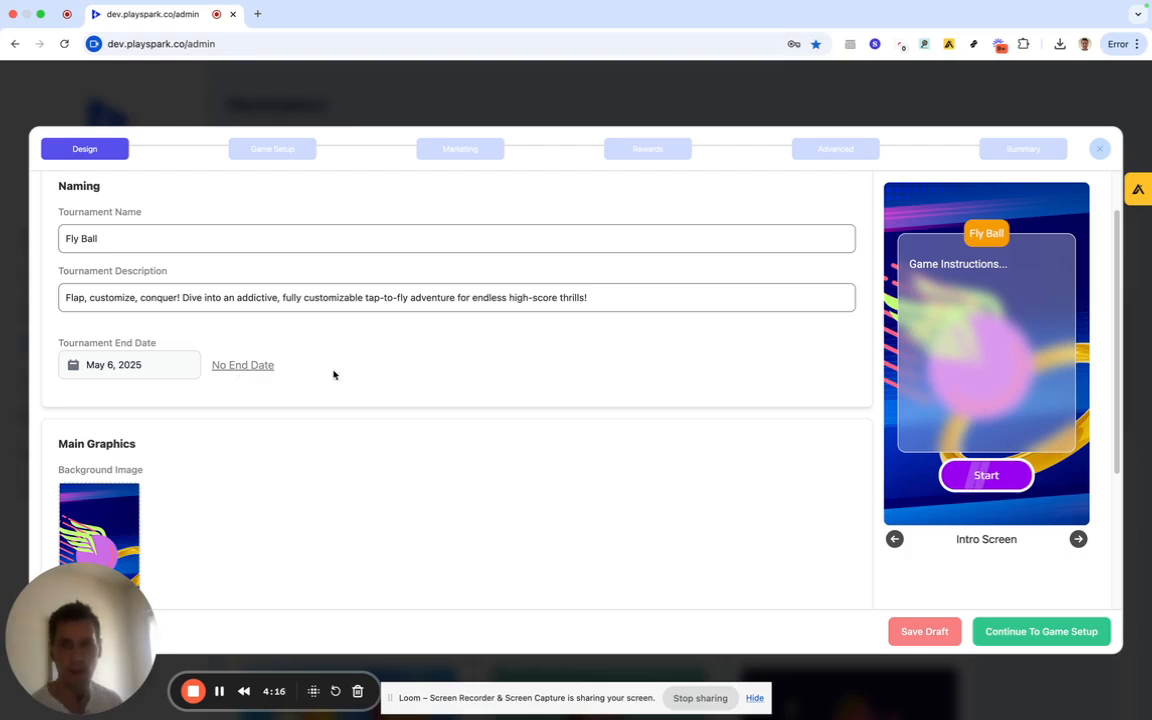
scroll(354, 374, "down", 3)
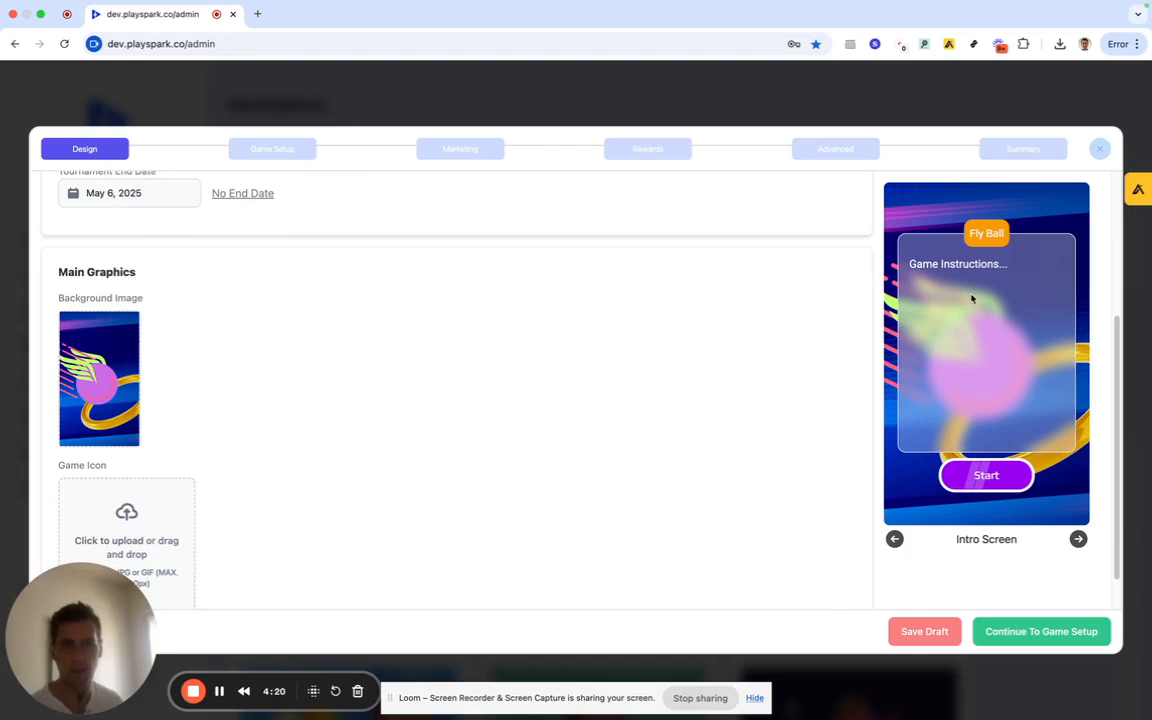
Choose 'PlaySpark home screens (4).png' from Downloads as the tournament's background image.
left_click(88, 372)
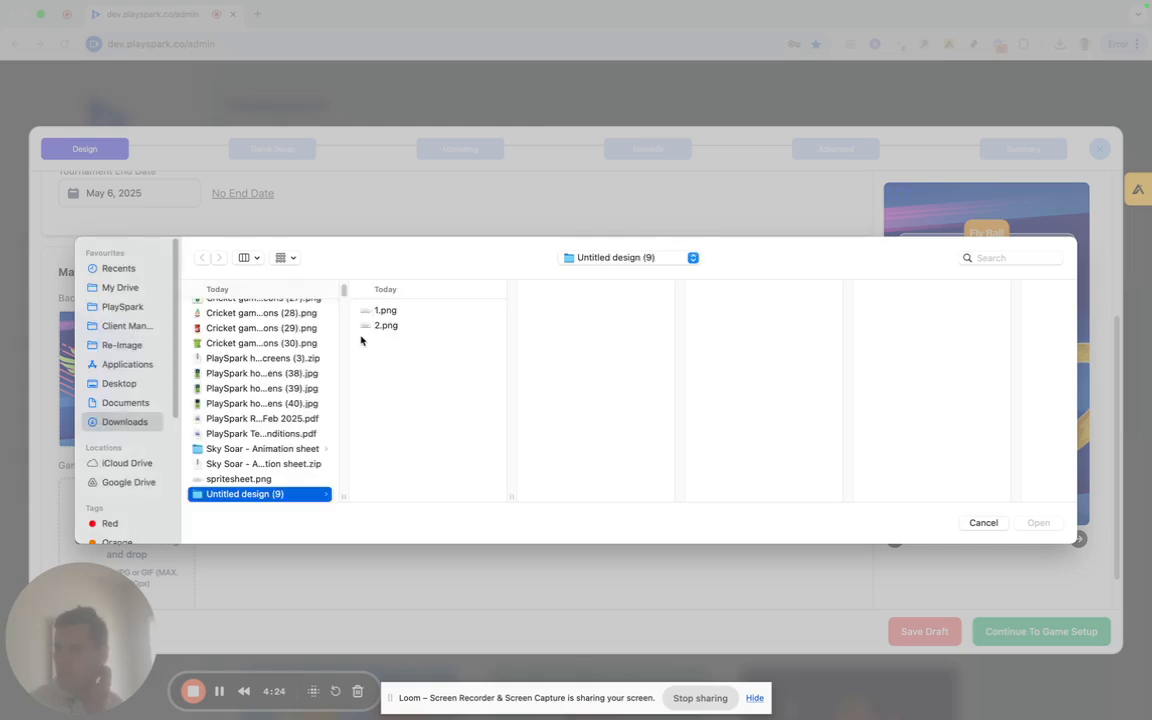
left_click(258, 405)
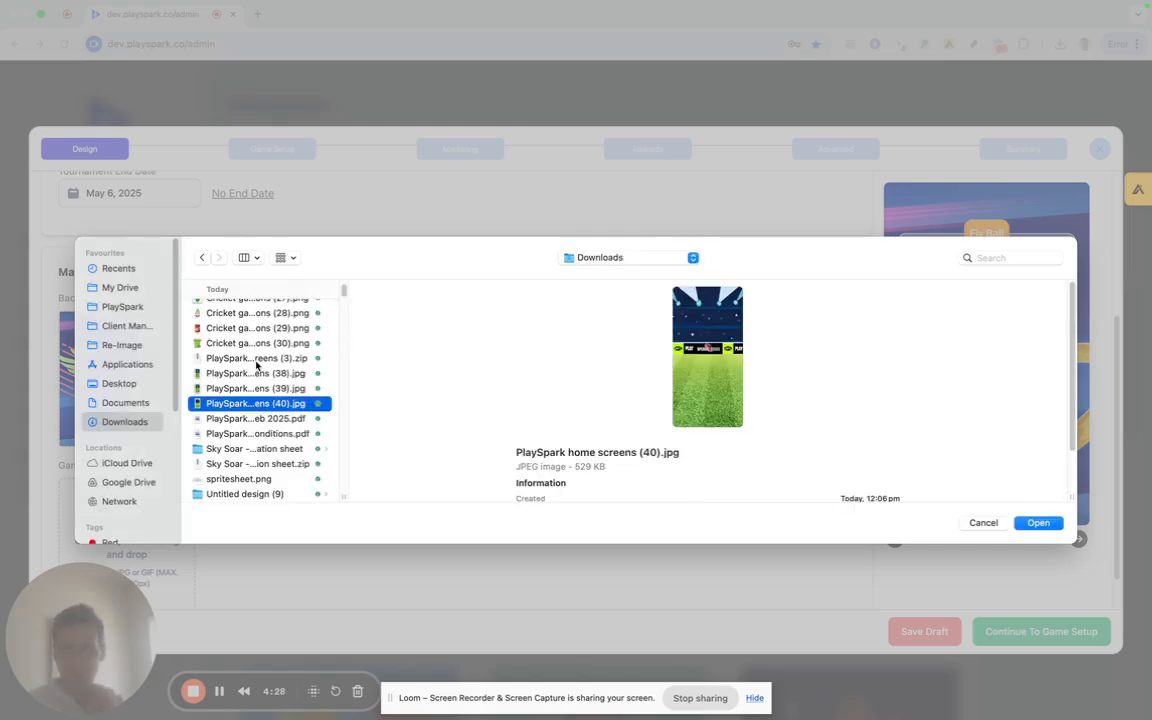
scroll(257, 368, "down", 10)
scroll(257, 368, "down", 10)
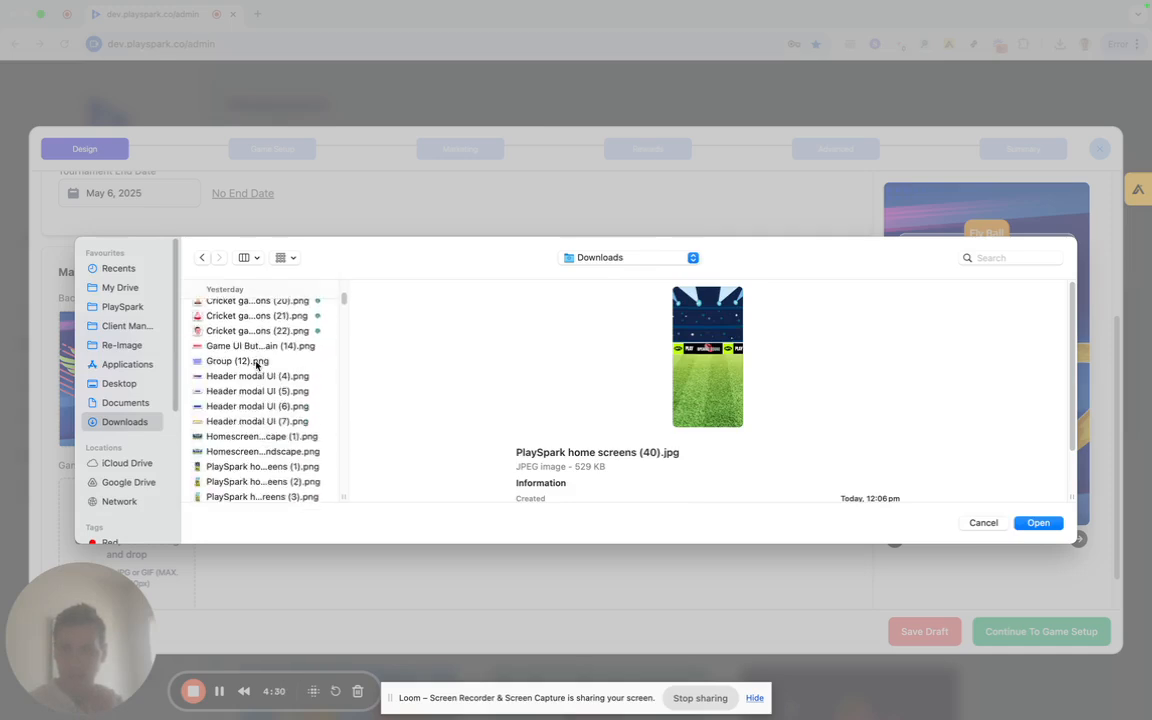
left_click(257, 392)
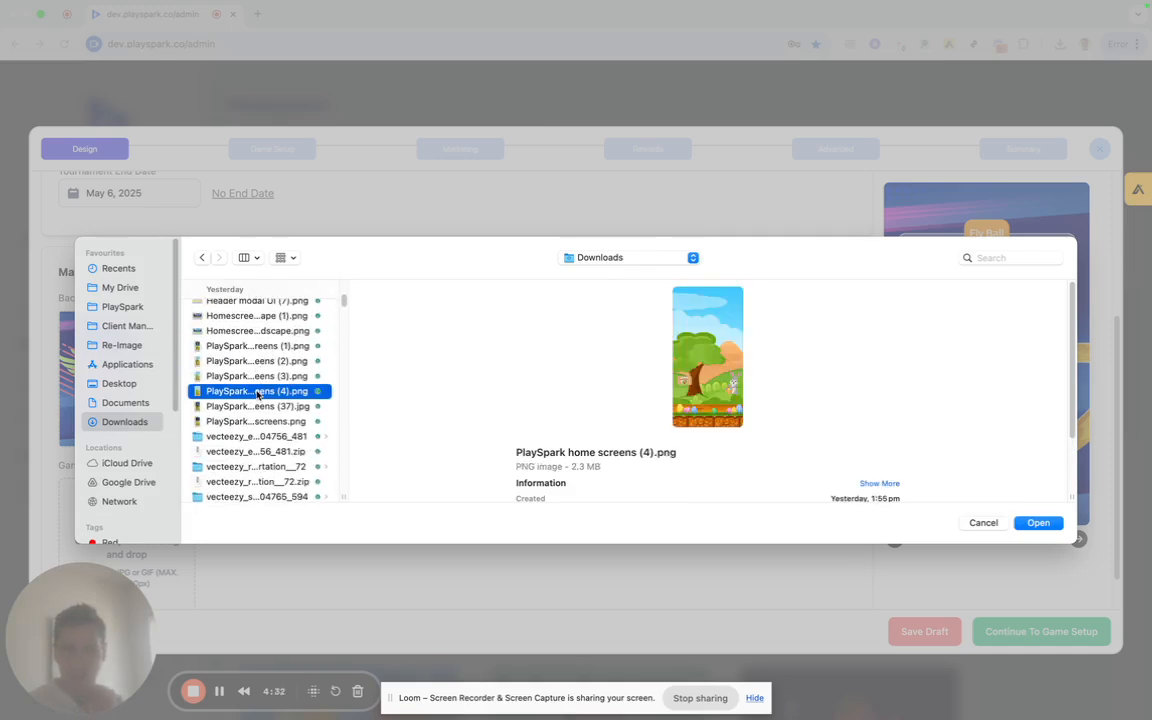
left_click(1021, 523)
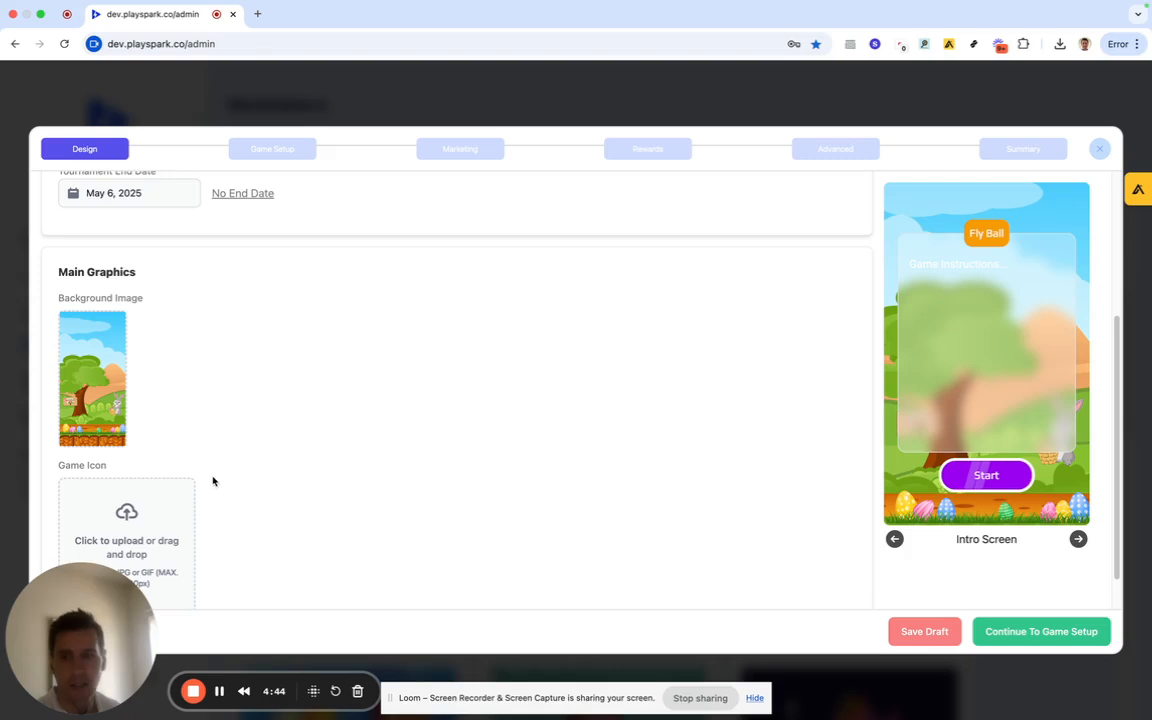
scroll(211, 478, "down", 1)
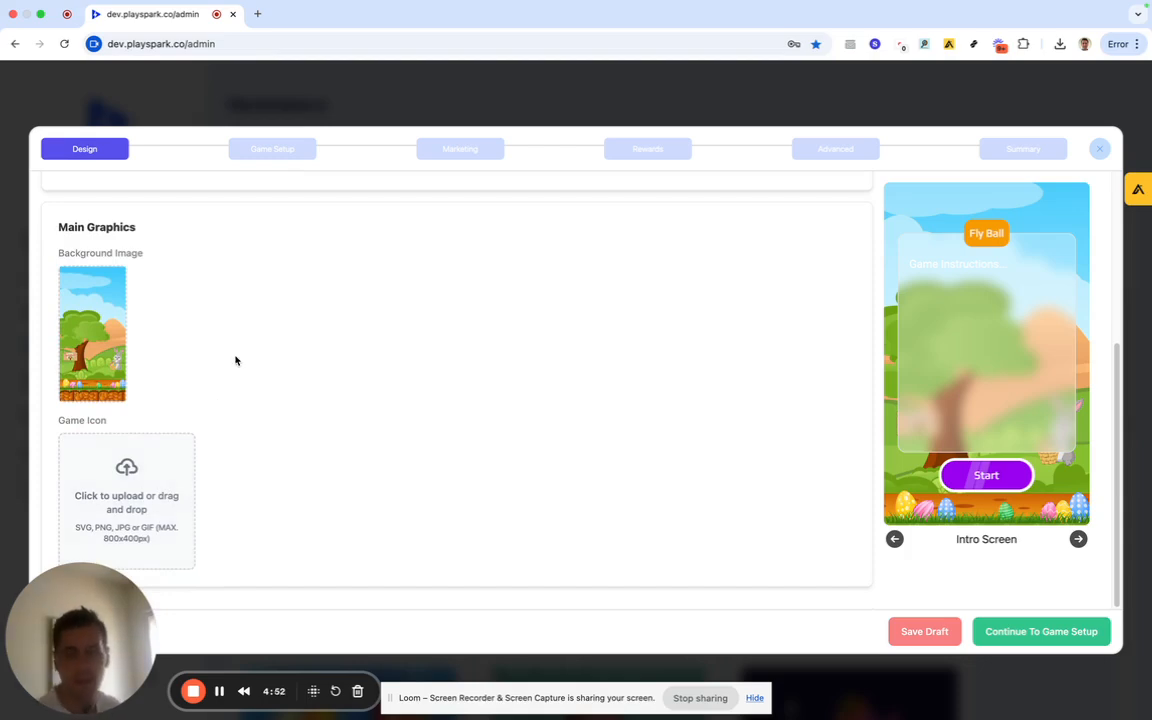
scroll(236, 360, "up", 5)
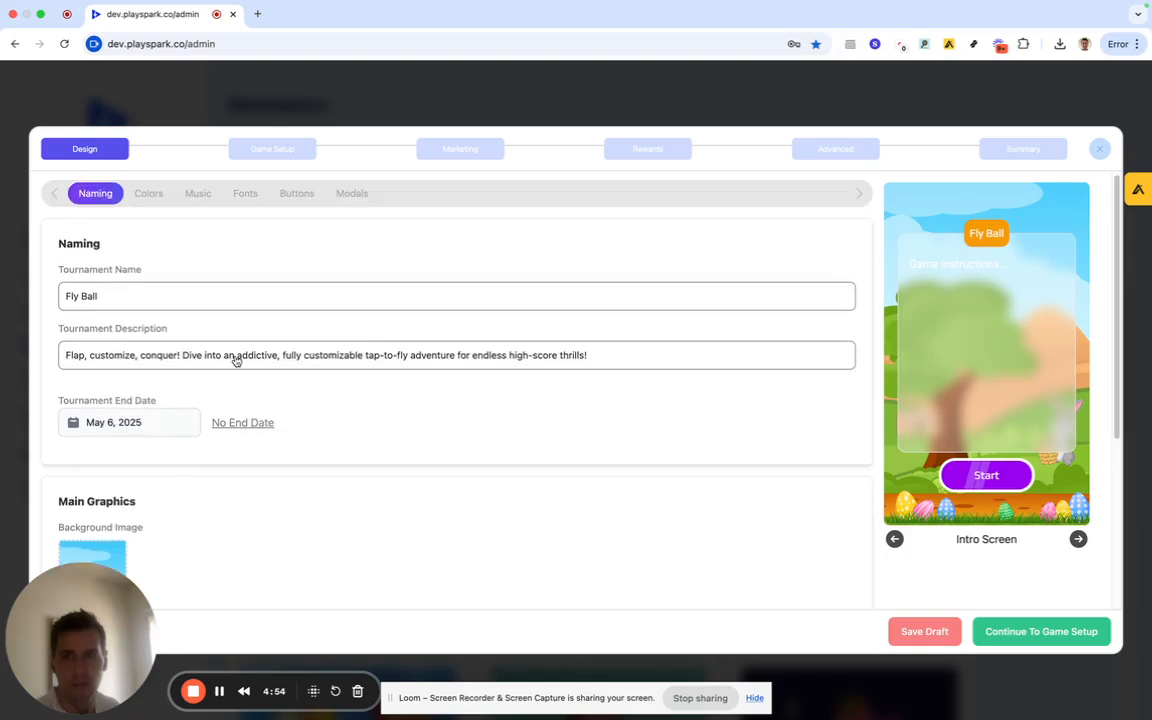
Set the tournament's primary colour to the yellow FCB900 swatch.
left_click(150, 198)
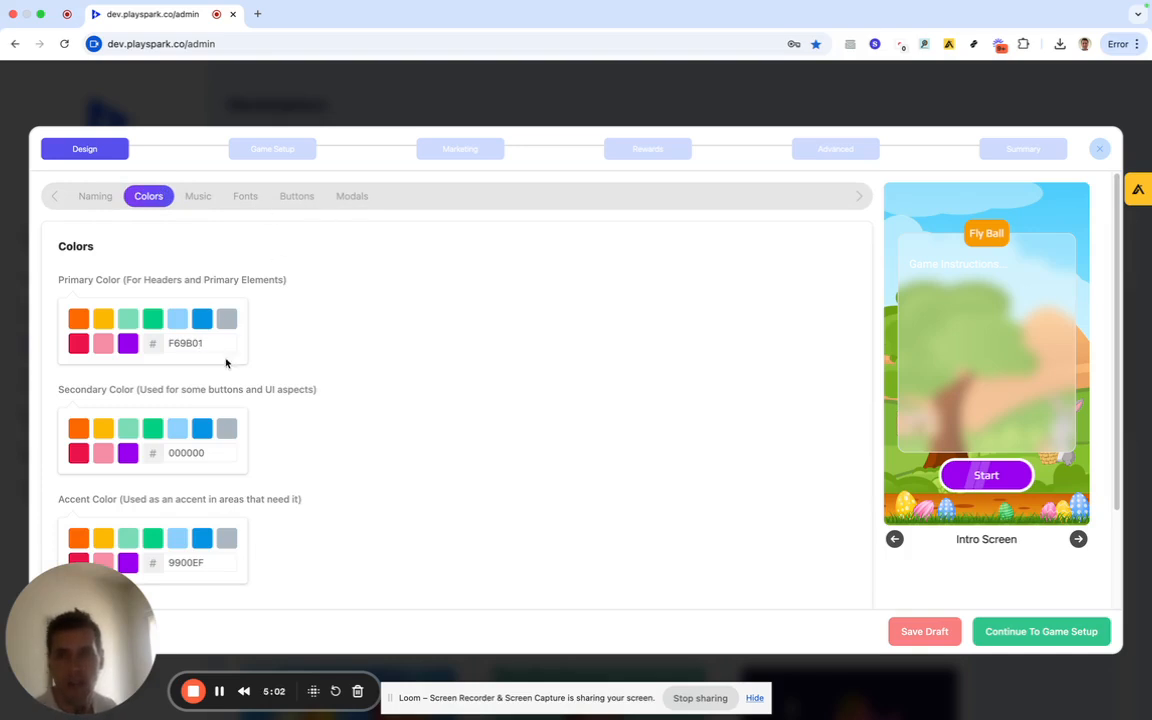
scroll(251, 366, "down", 1)
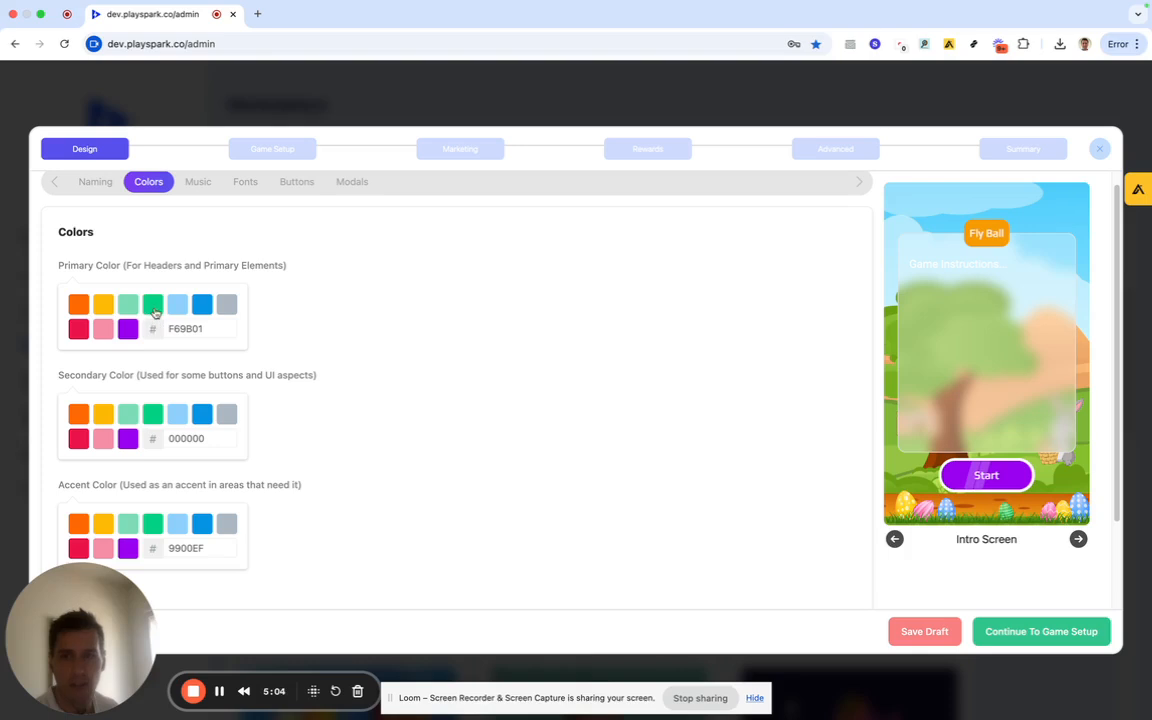
left_click(103, 304)
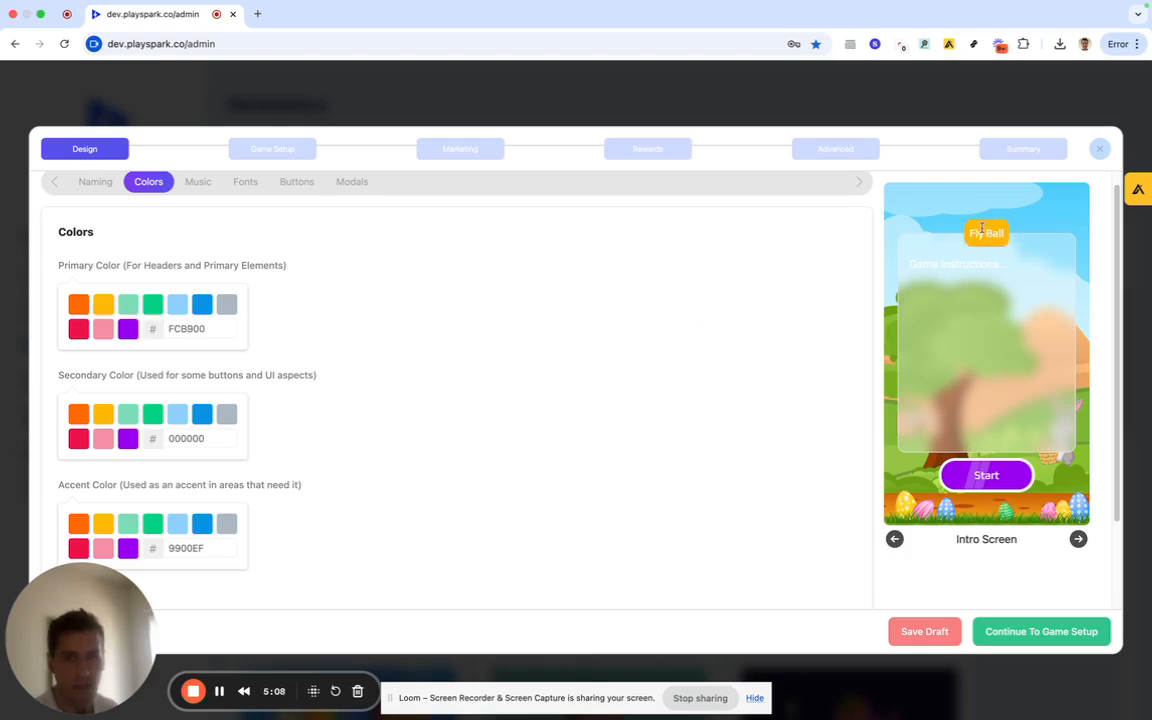
Set the text colour hex to 000000 and bring up the homescreen music options.
scroll(290, 396, "down", 5)
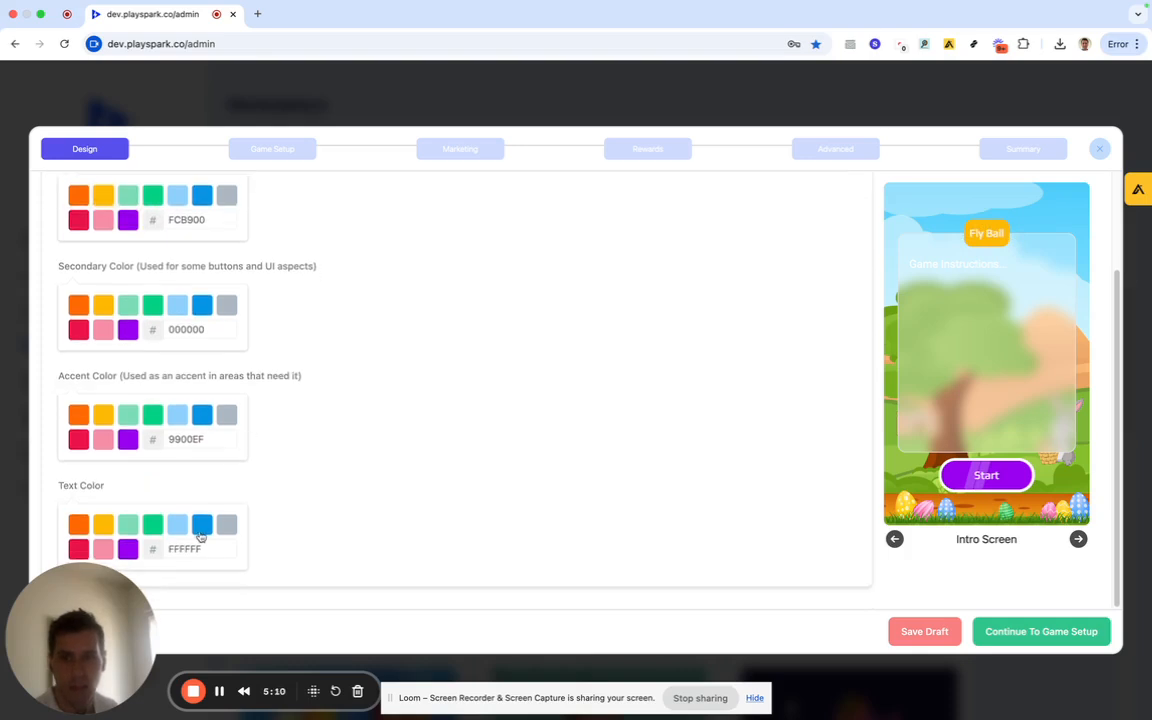
double_click(191, 549)
type("000000")
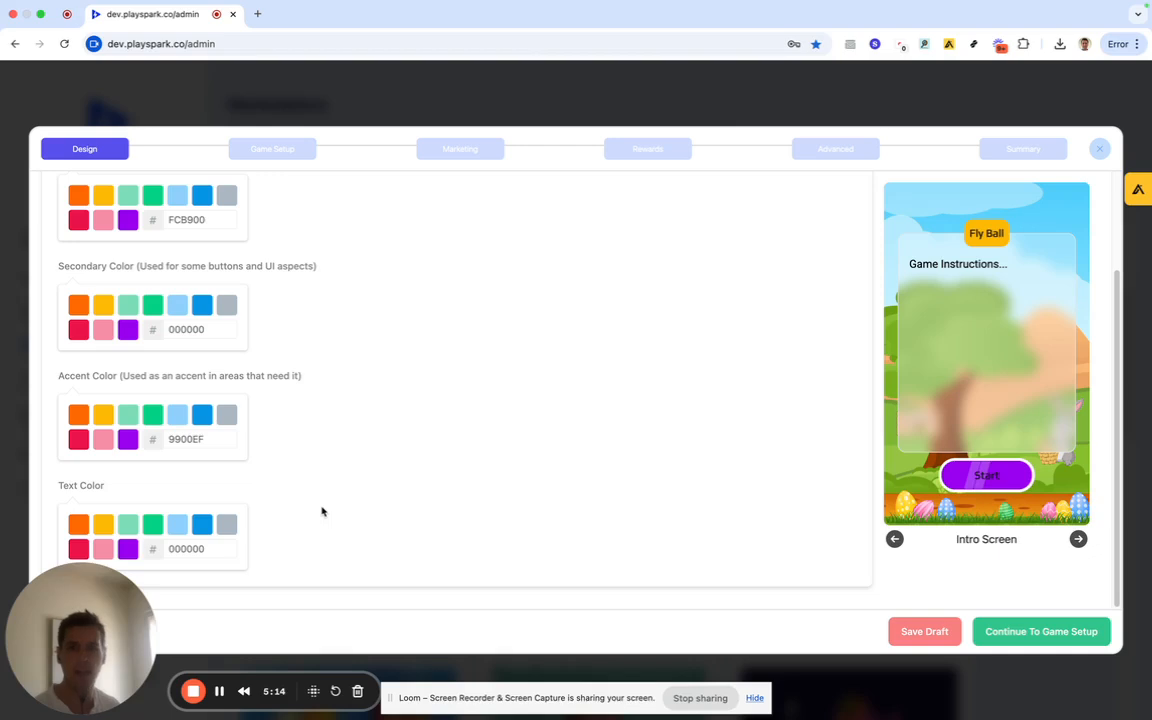
scroll(302, 374, "up", 5)
left_click(200, 196)
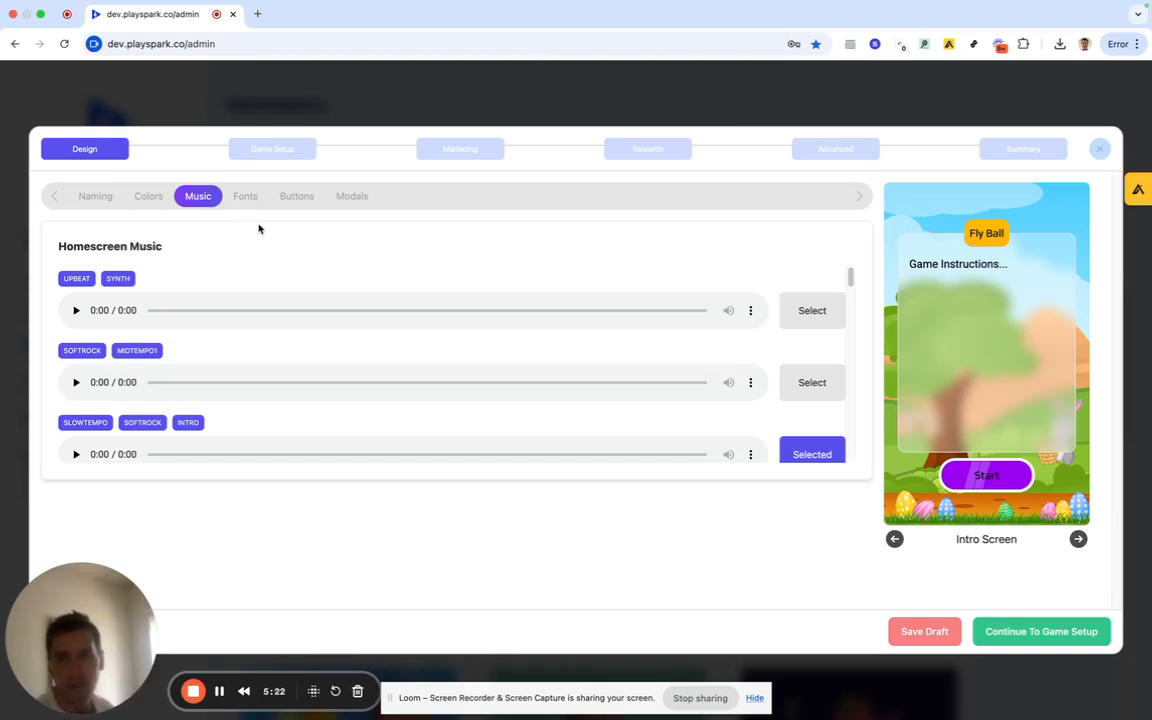
Set the tournament's display font to Lexend Zetta.
scroll(231, 391, "down", 3)
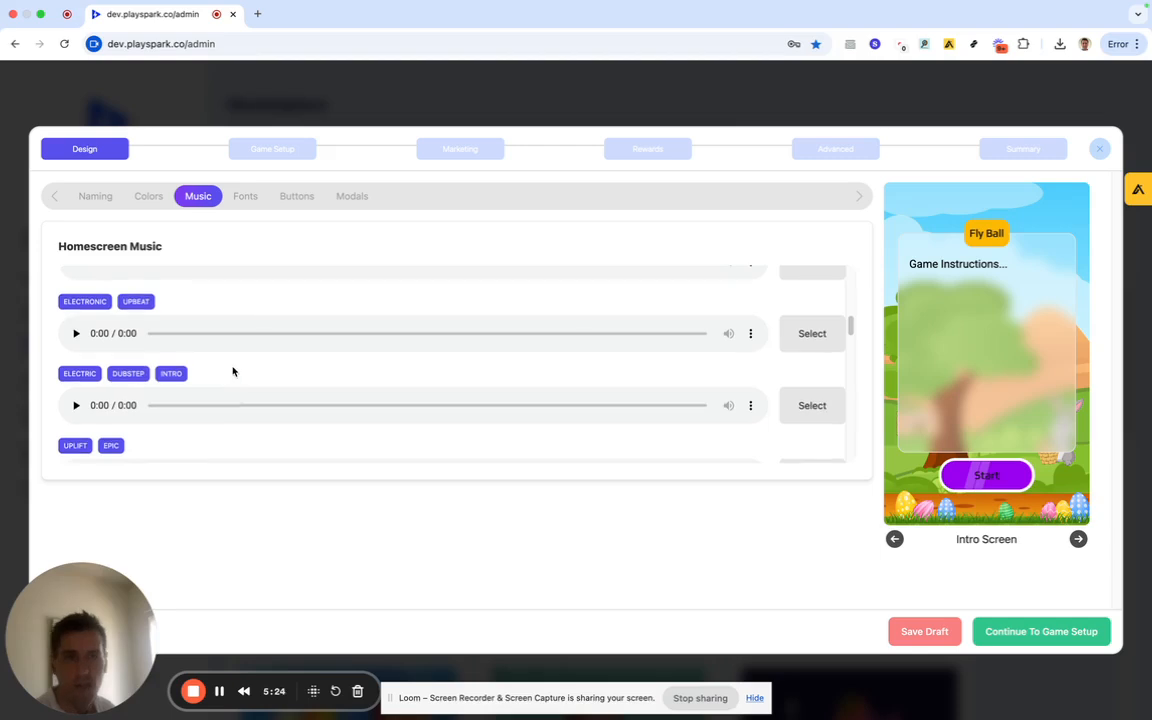
scroll(232, 380, "up", 3)
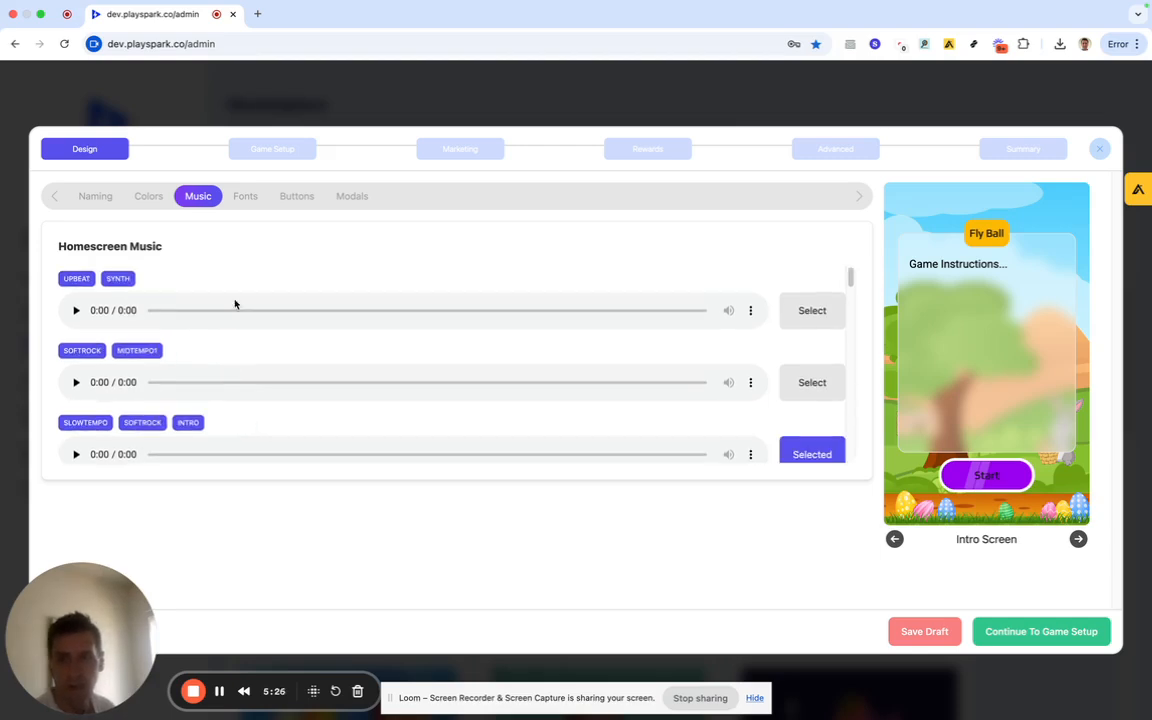
left_click(245, 196)
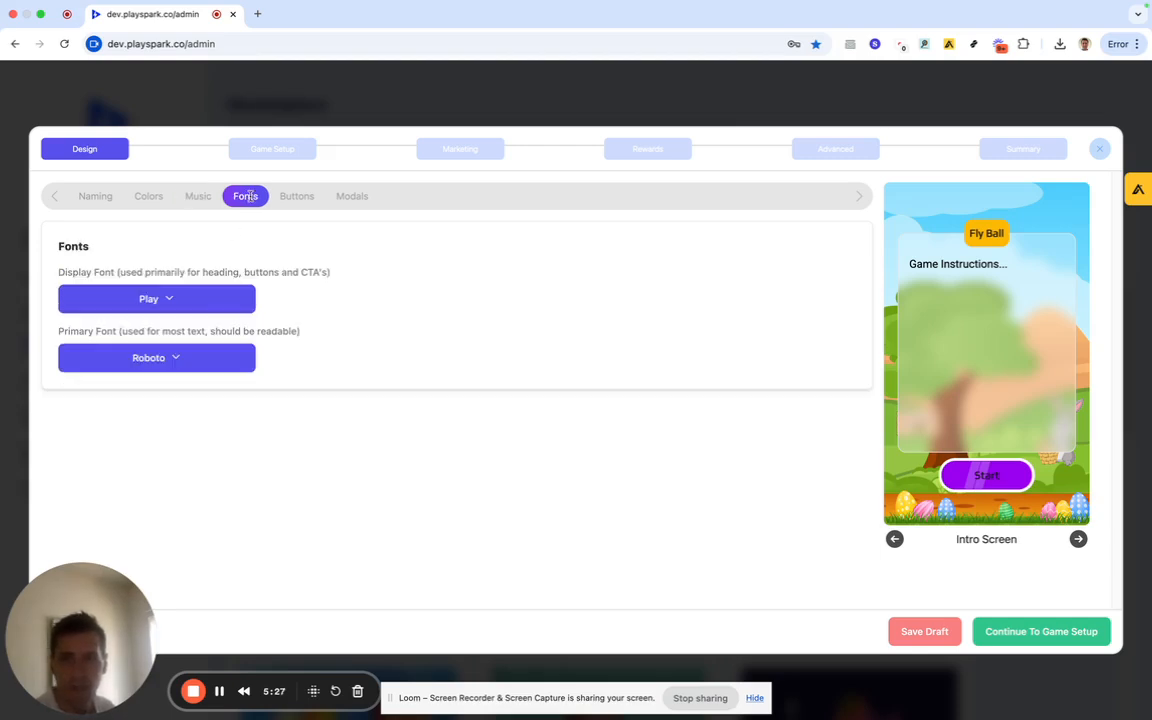
left_click(211, 298)
left_click(180, 519)
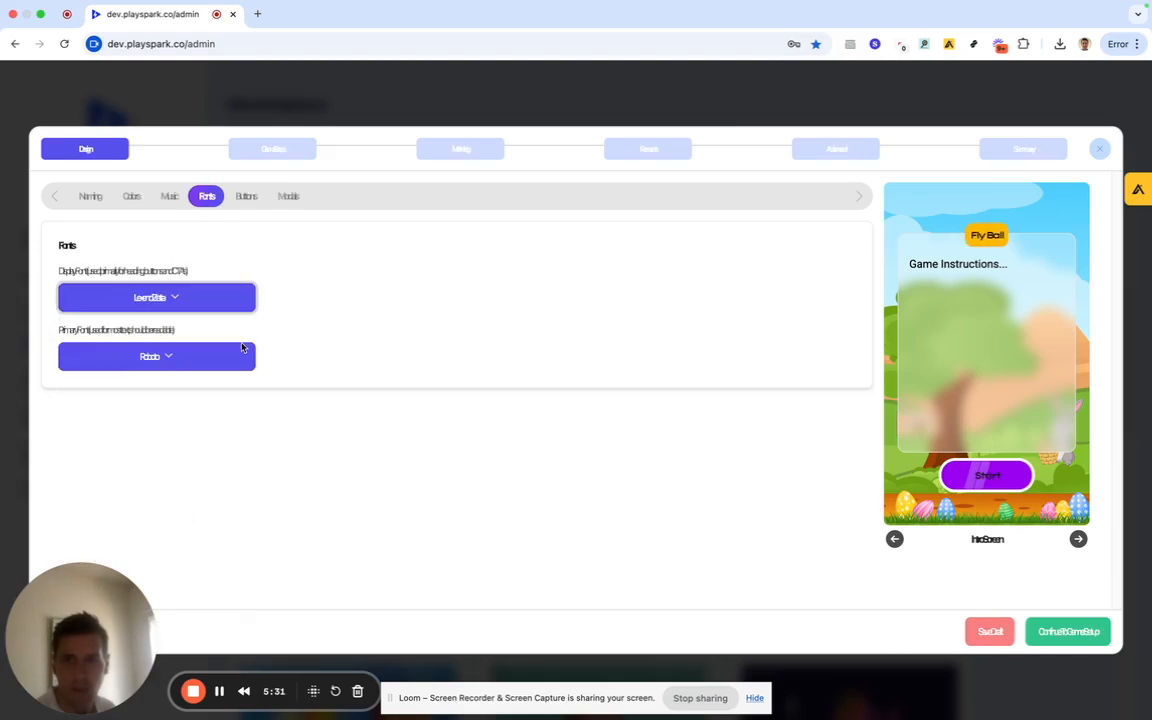
After a brief look at Buttons and Game Setup, set the primary font to Josefin Sans.
left_click(240, 204)
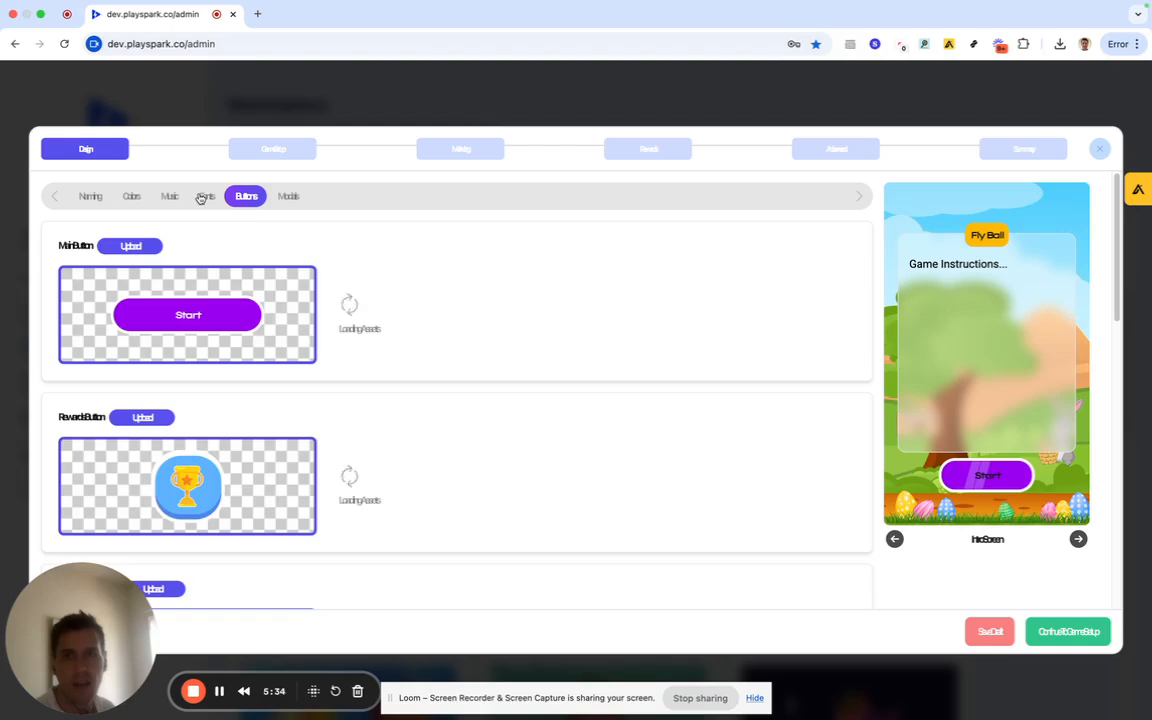
left_click(205, 196)
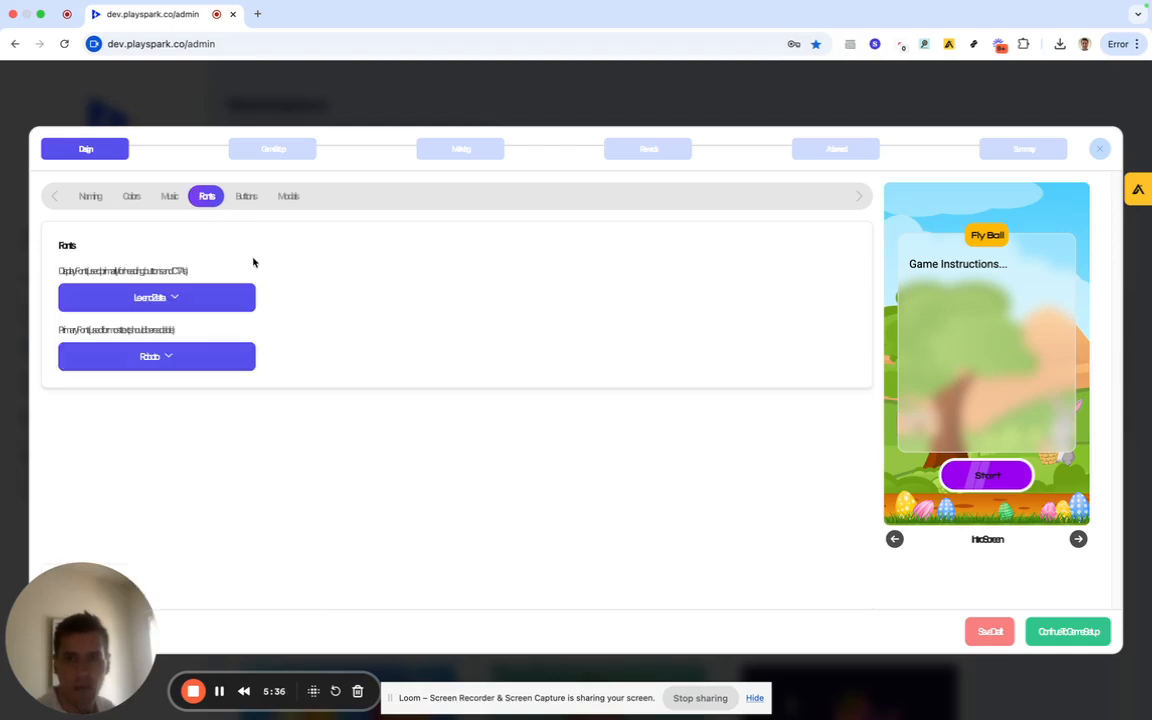
left_click(273, 152)
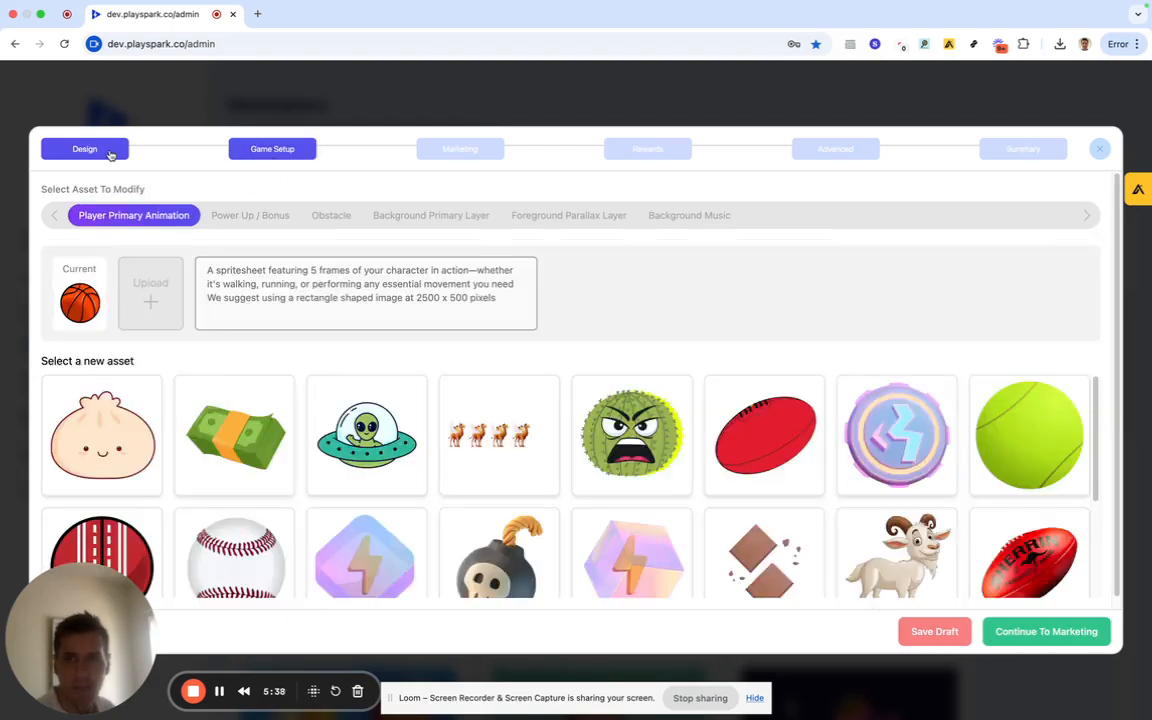
left_click(111, 154)
left_click(242, 196)
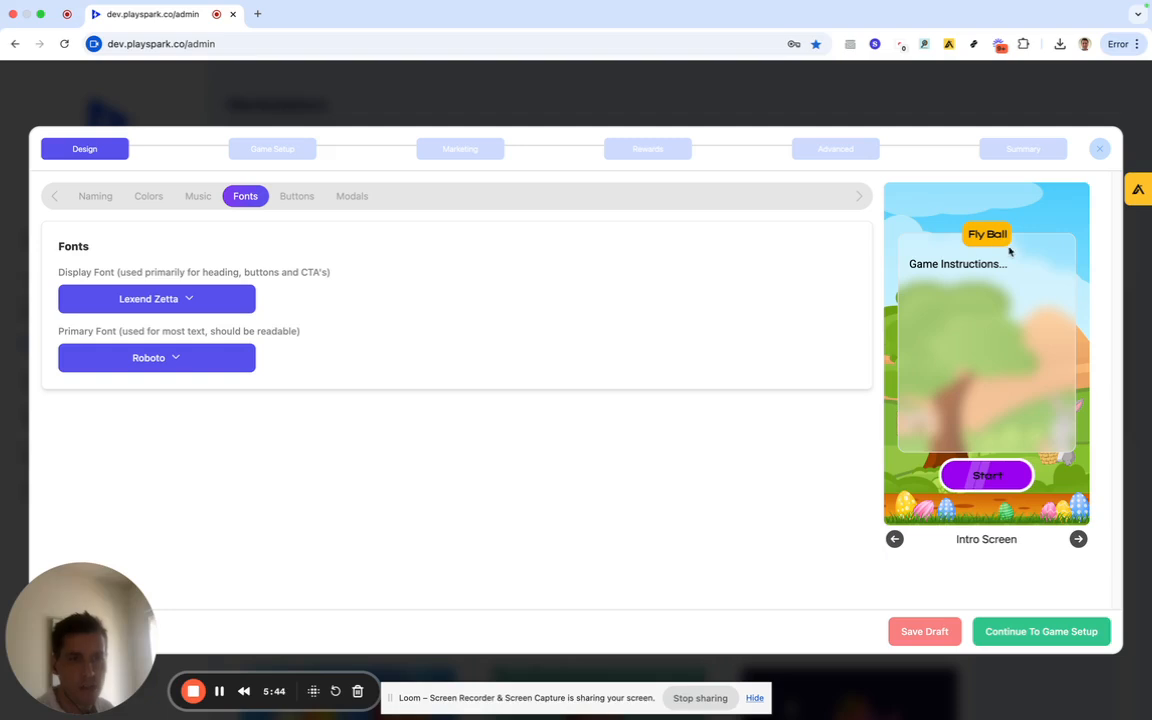
left_click(242, 365)
left_click(185, 498)
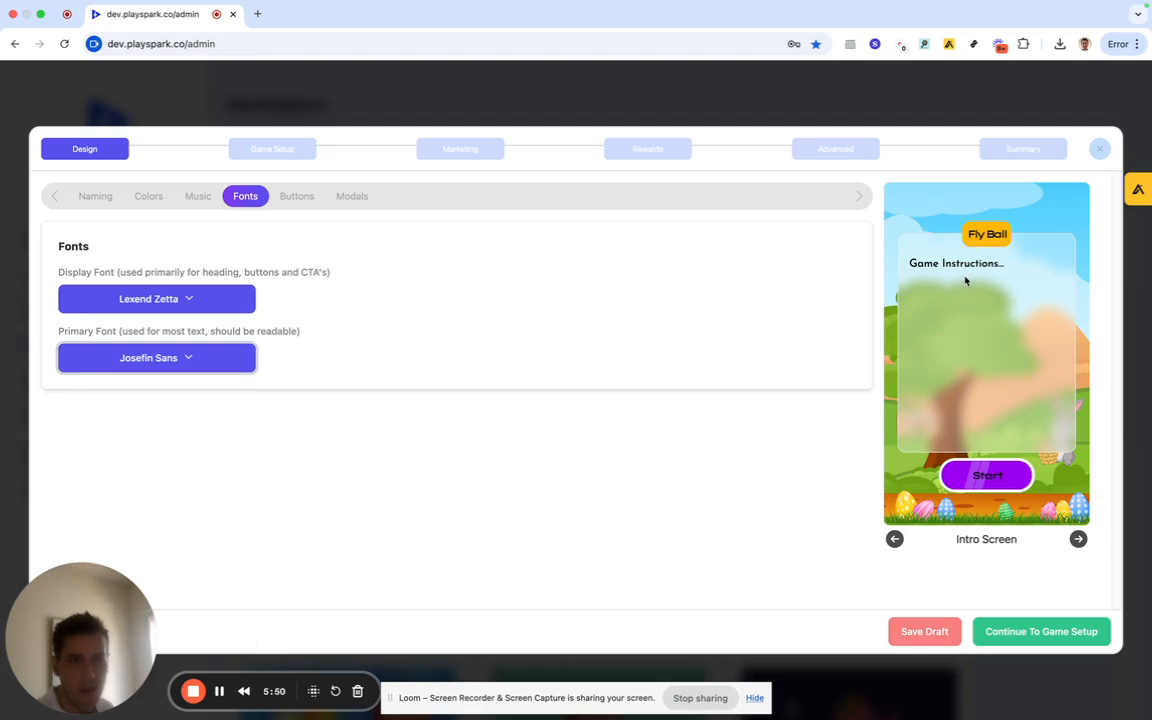
left_click(299, 194)
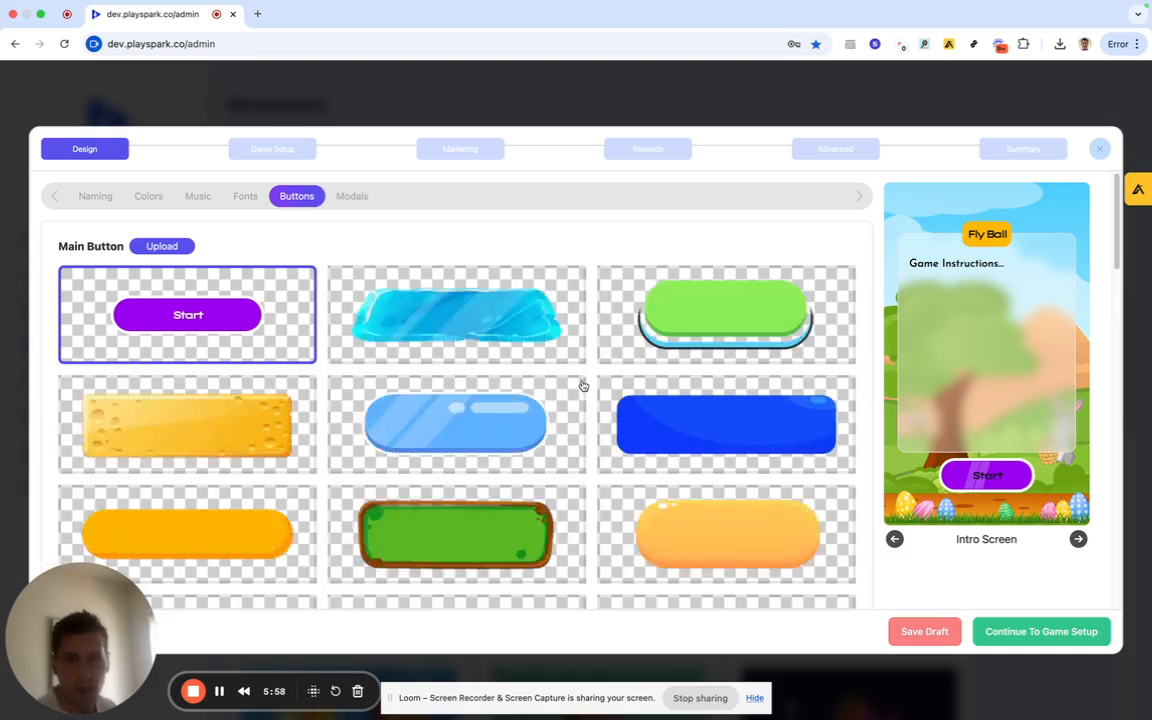
left_click(466, 430)
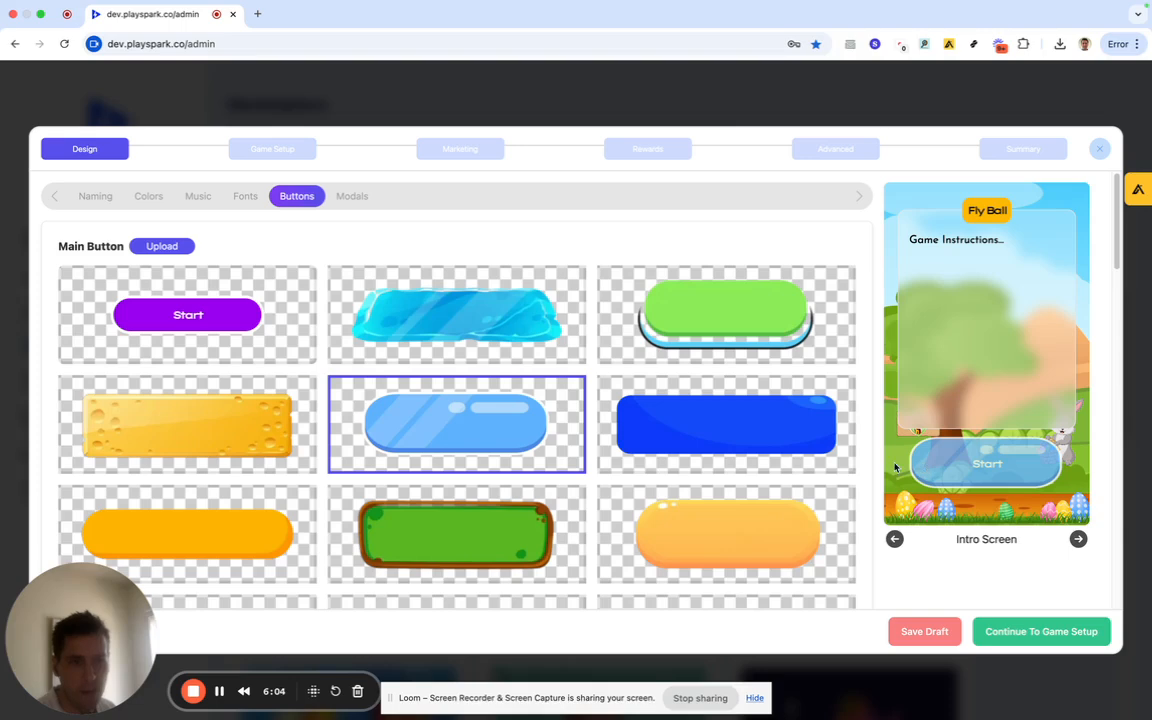
scroll(586, 463, "down", 1)
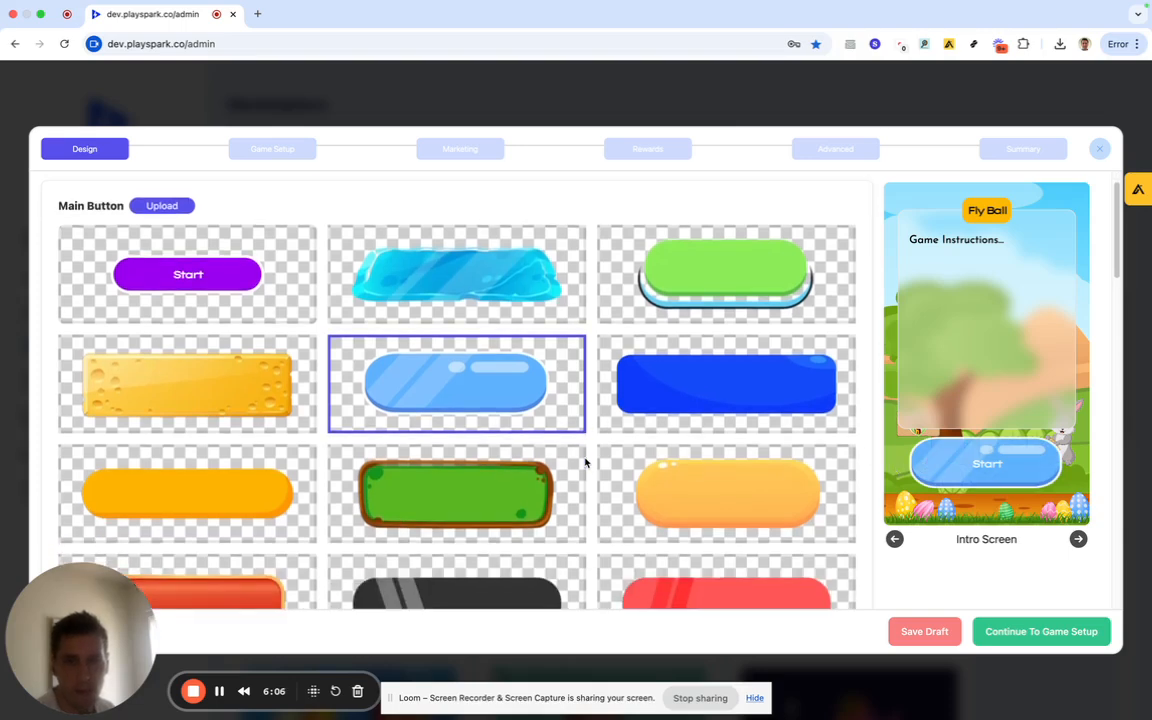
left_click(516, 482)
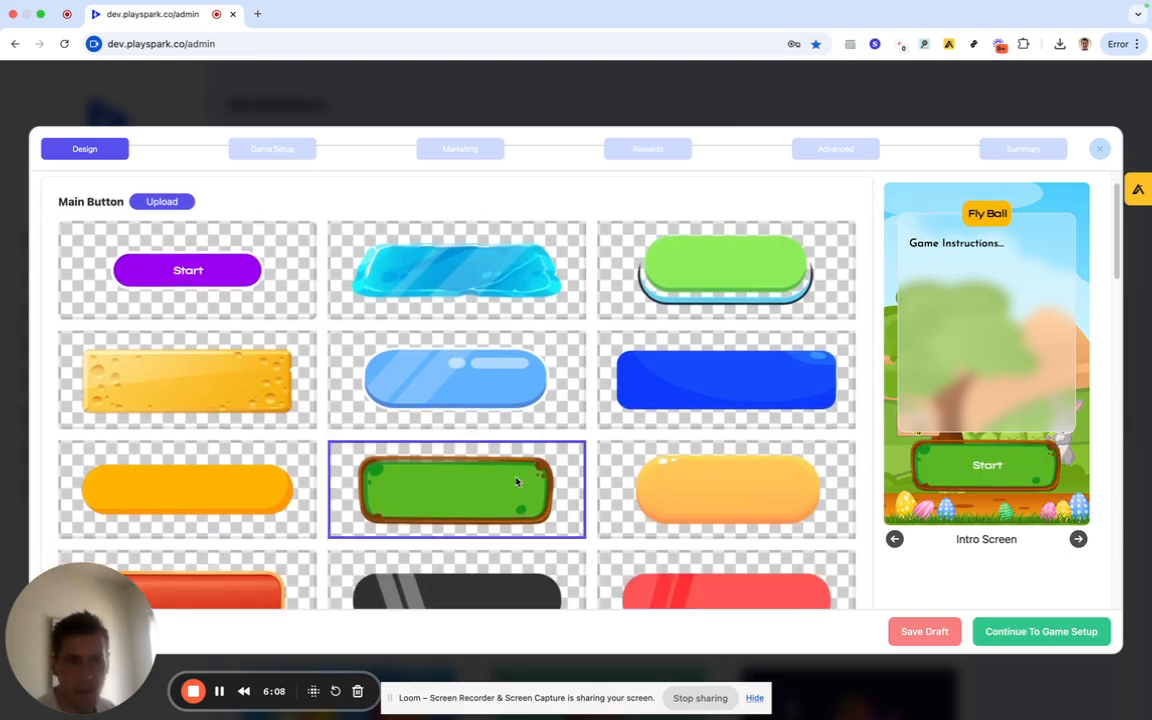
scroll(516, 482, "down", 1)
scroll(398, 470, "down", 5)
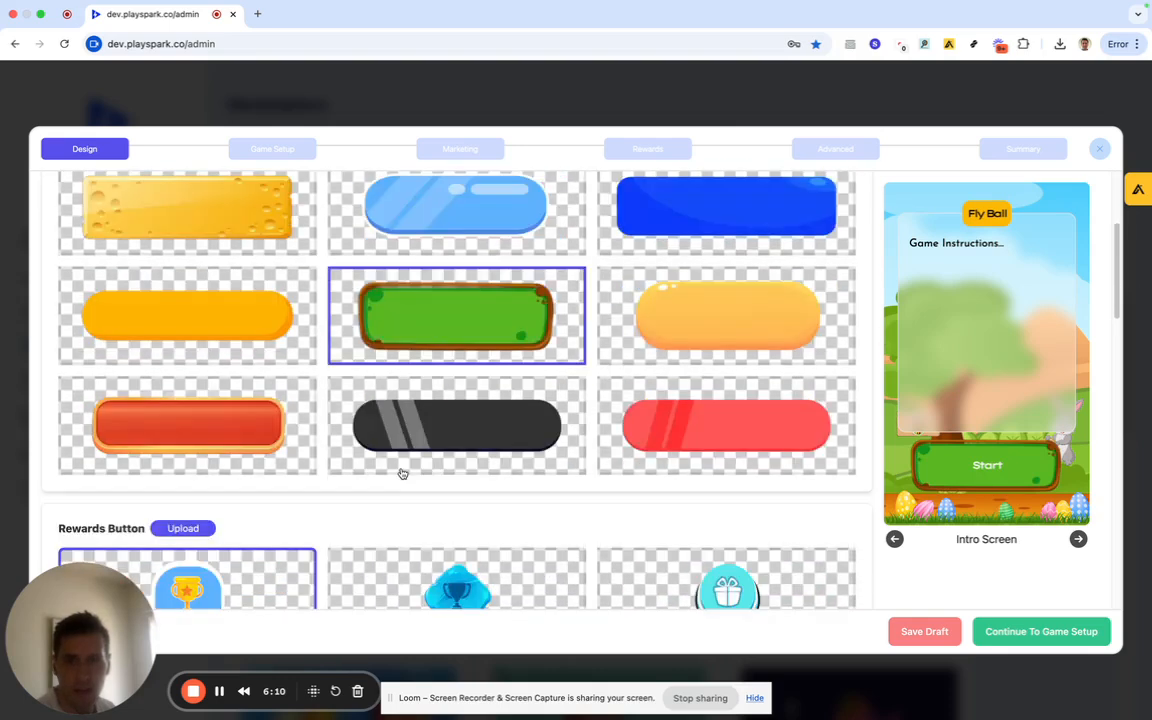
scroll(401, 473, "down", 2)
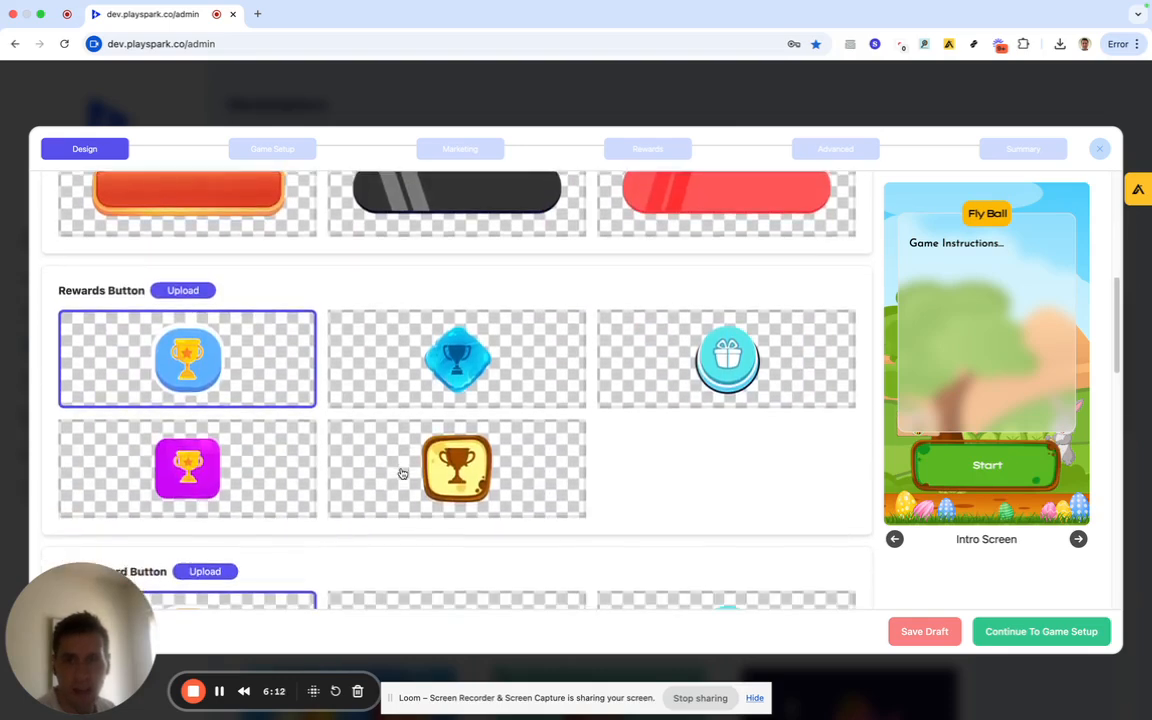
left_click(235, 455)
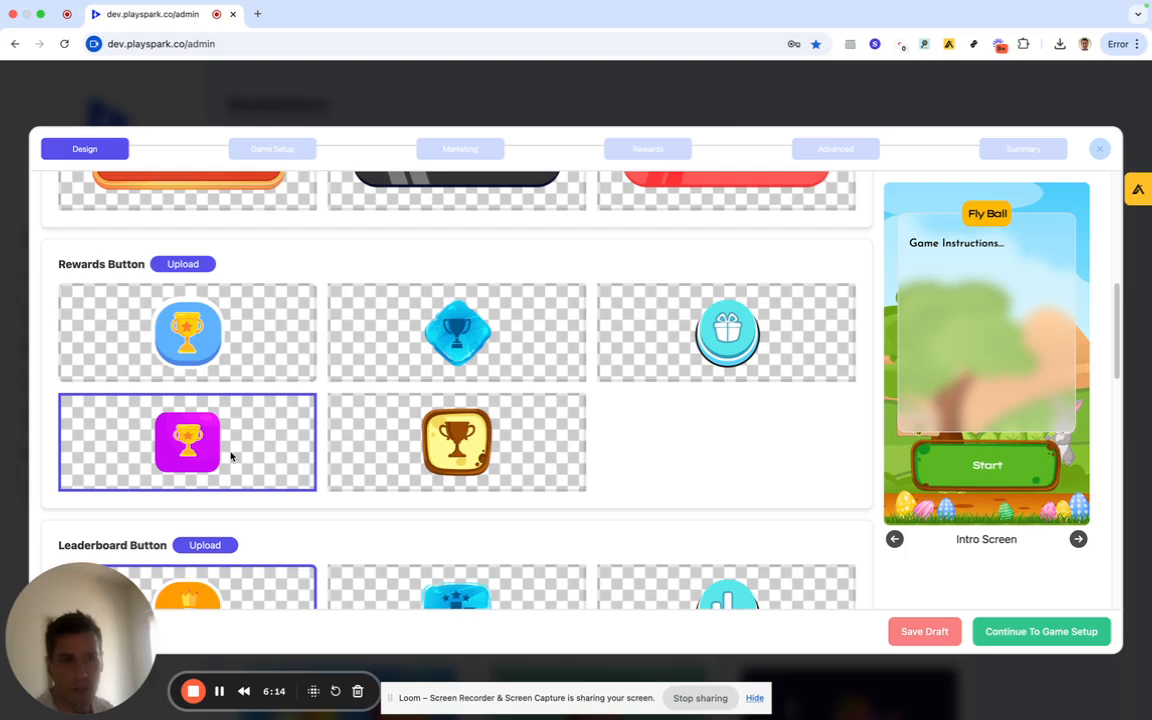
scroll(276, 428, "down", 5)
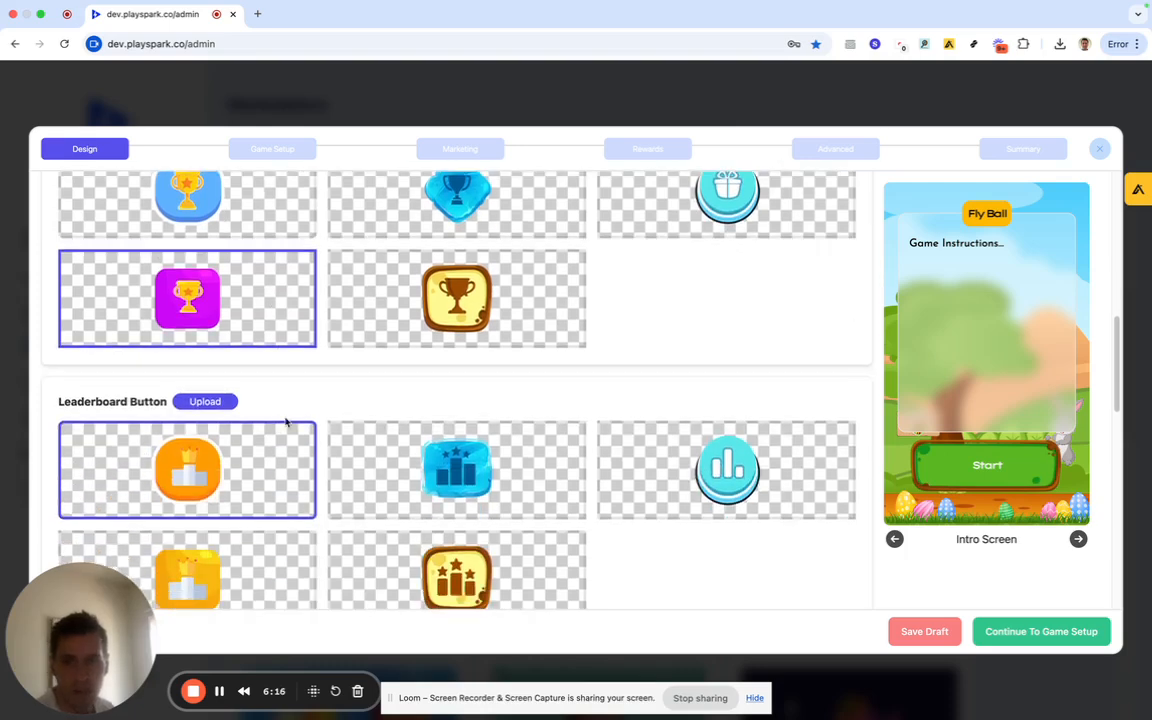
scroll(286, 420, "down", 4)
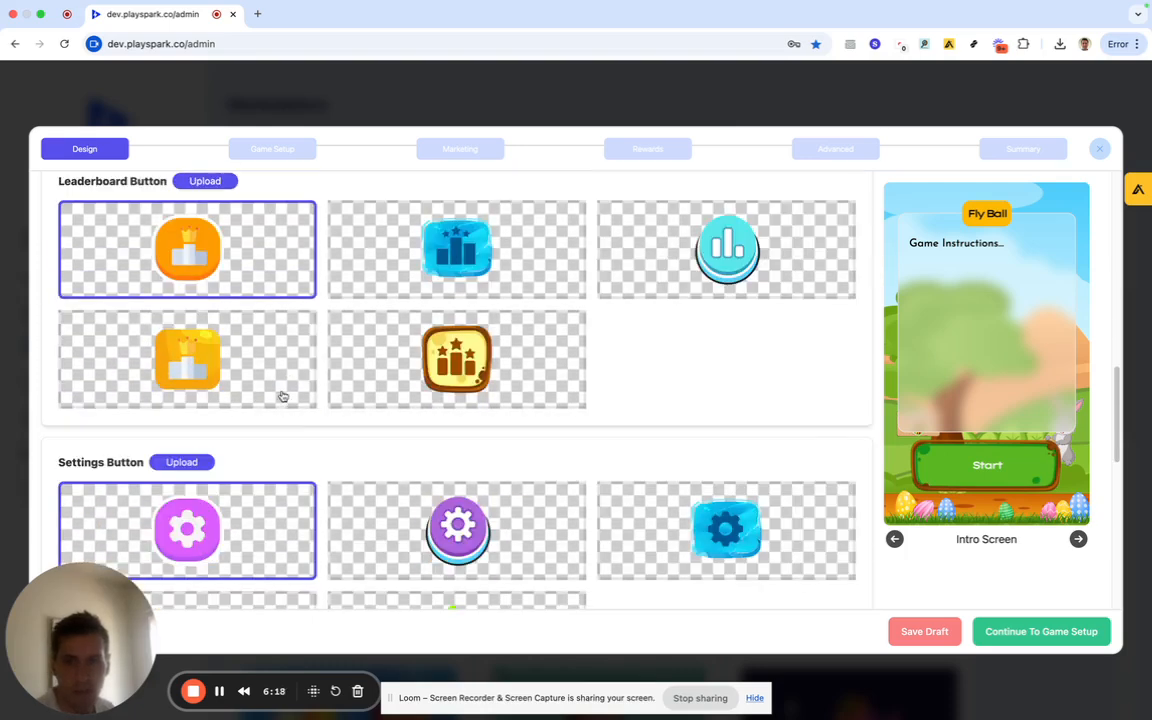
left_click(282, 400)
scroll(281, 406, "down", 2)
scroll(278, 430, "down", 1)
left_click(265, 490)
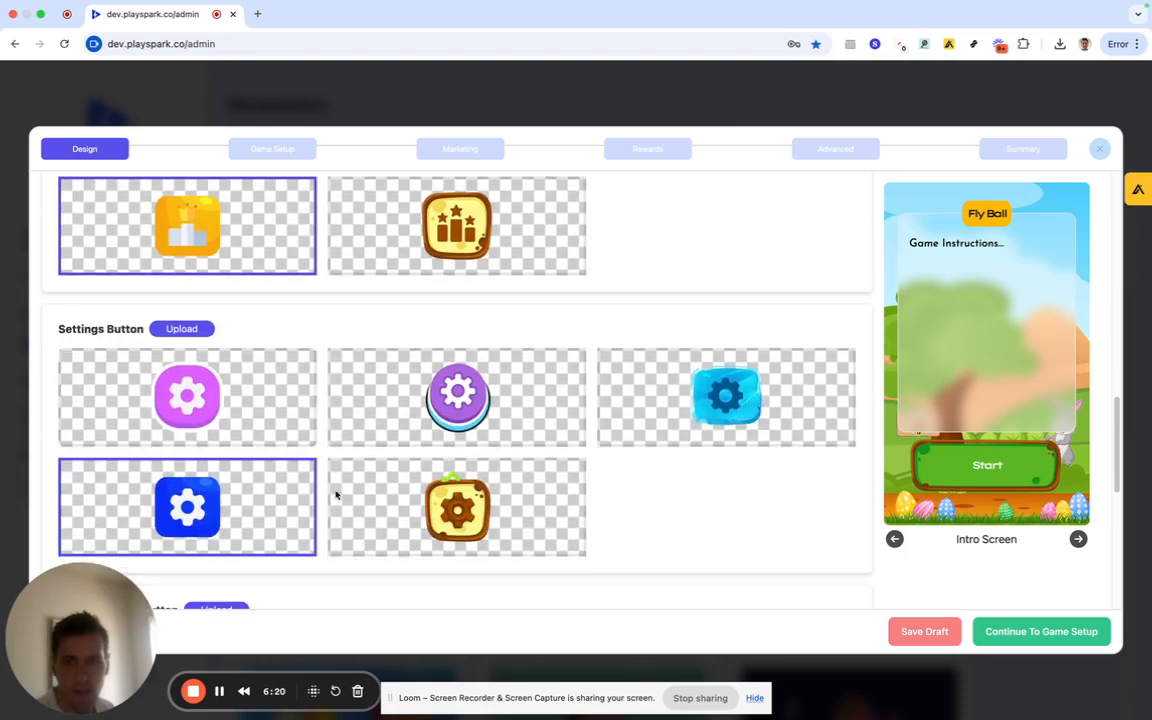
left_click(370, 495)
left_click(392, 218)
scroll(334, 338, "down", 6)
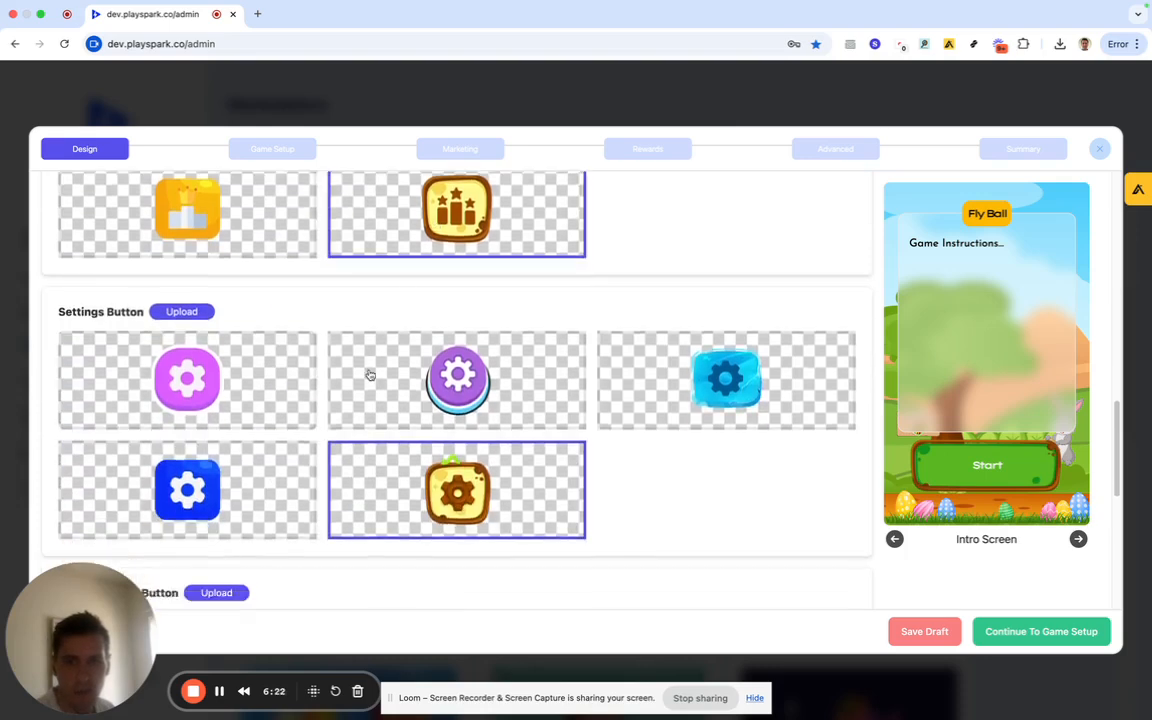
scroll(321, 404, "down", 1)
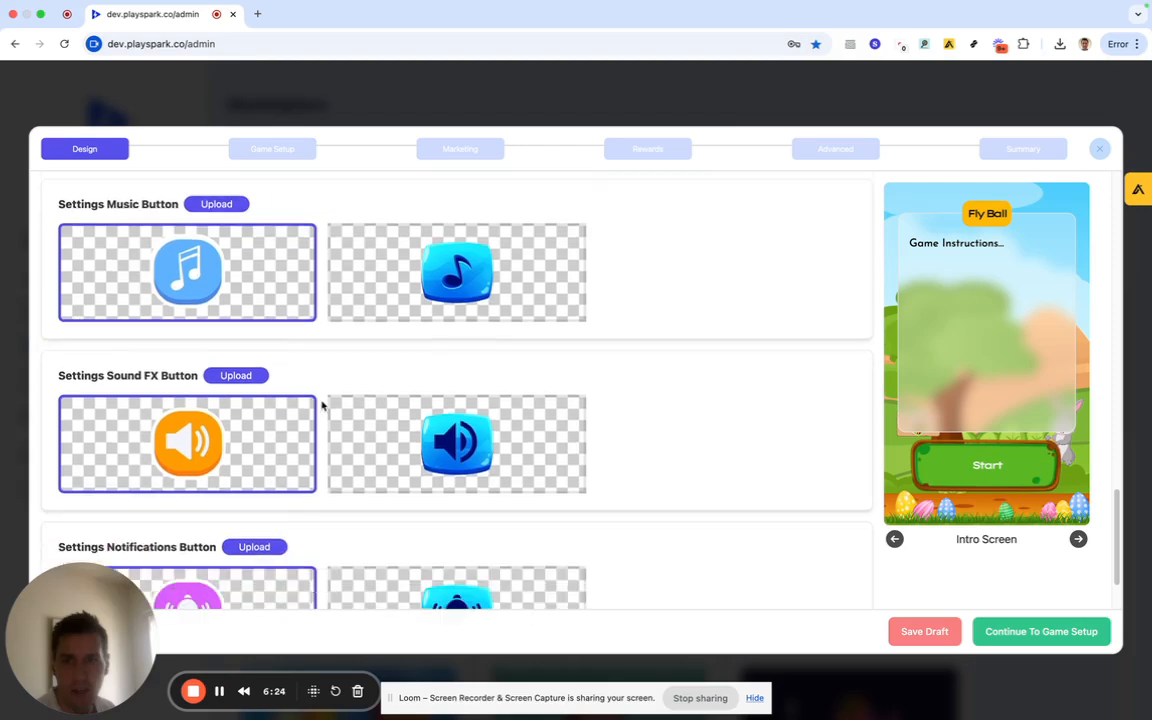
scroll(327, 429, "down", 2)
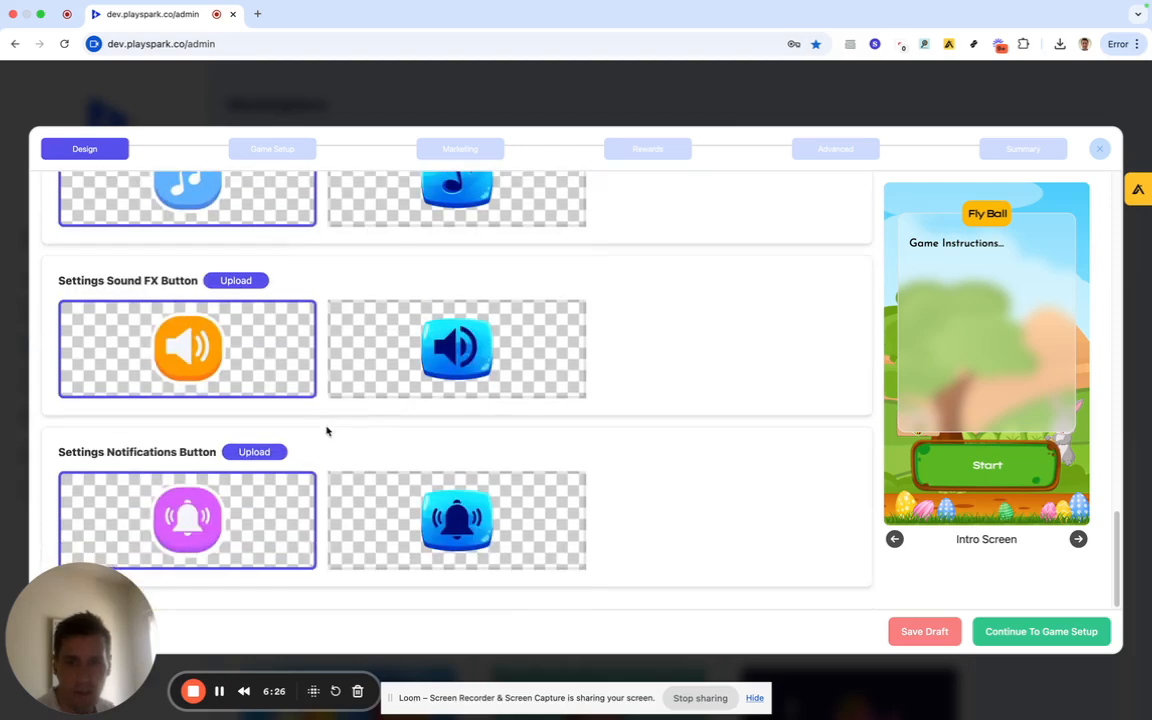
scroll(326, 431, "up", 15)
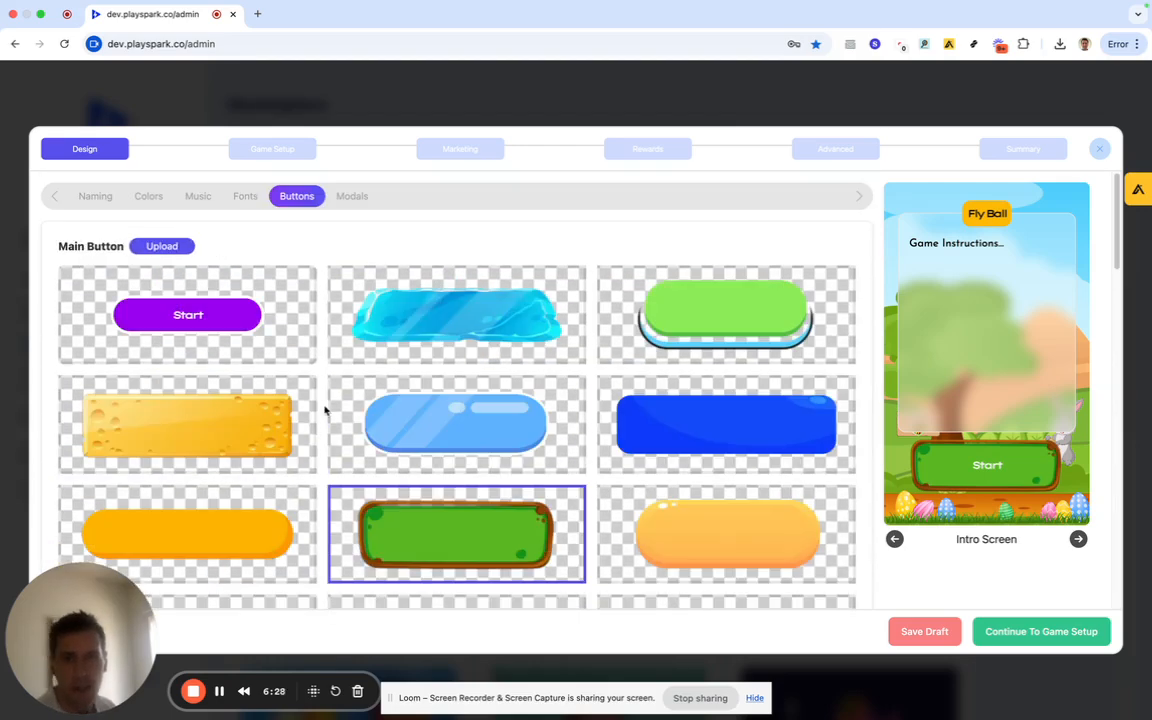
Choose the yellow wooden panel as the Fly Ball main modal style.
left_click(338, 197)
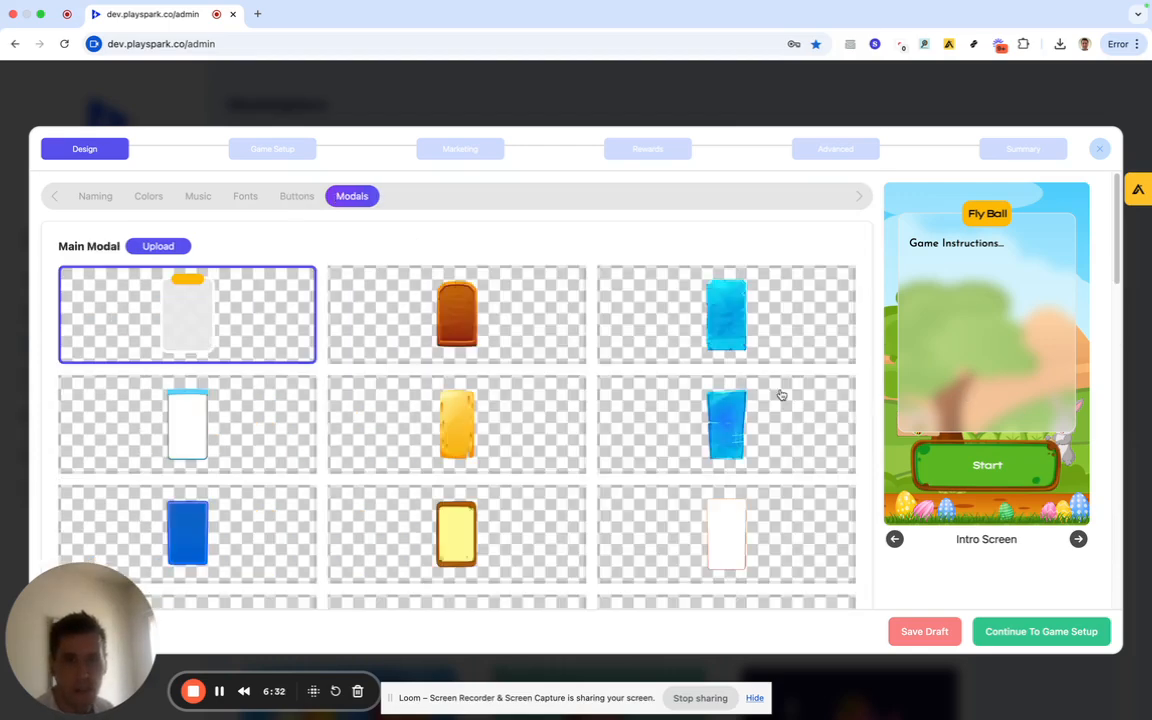
left_click(452, 532)
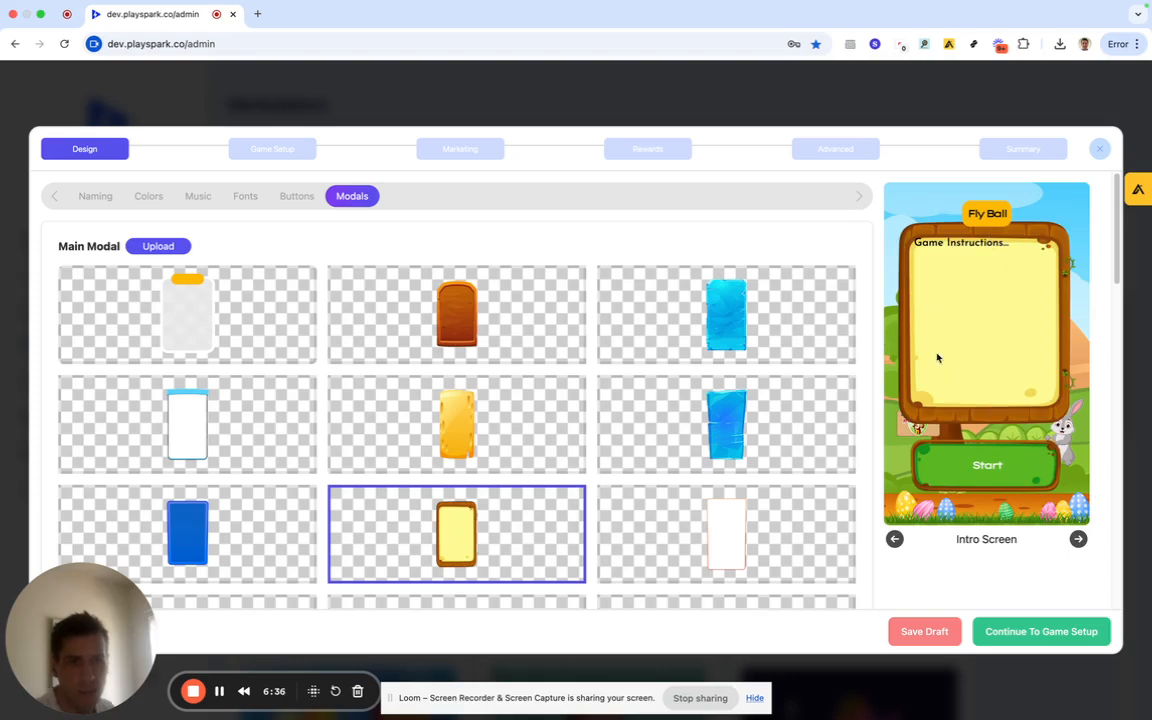
scroll(437, 453, "down", 3)
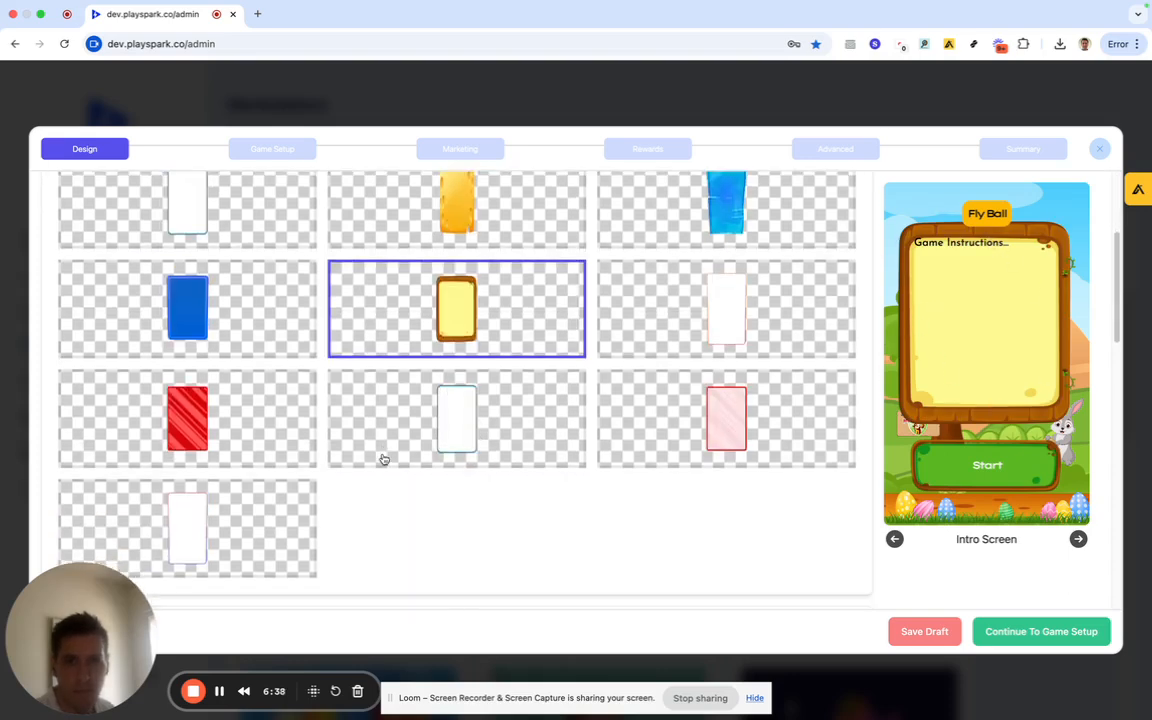
scroll(383, 459, "down", 2)
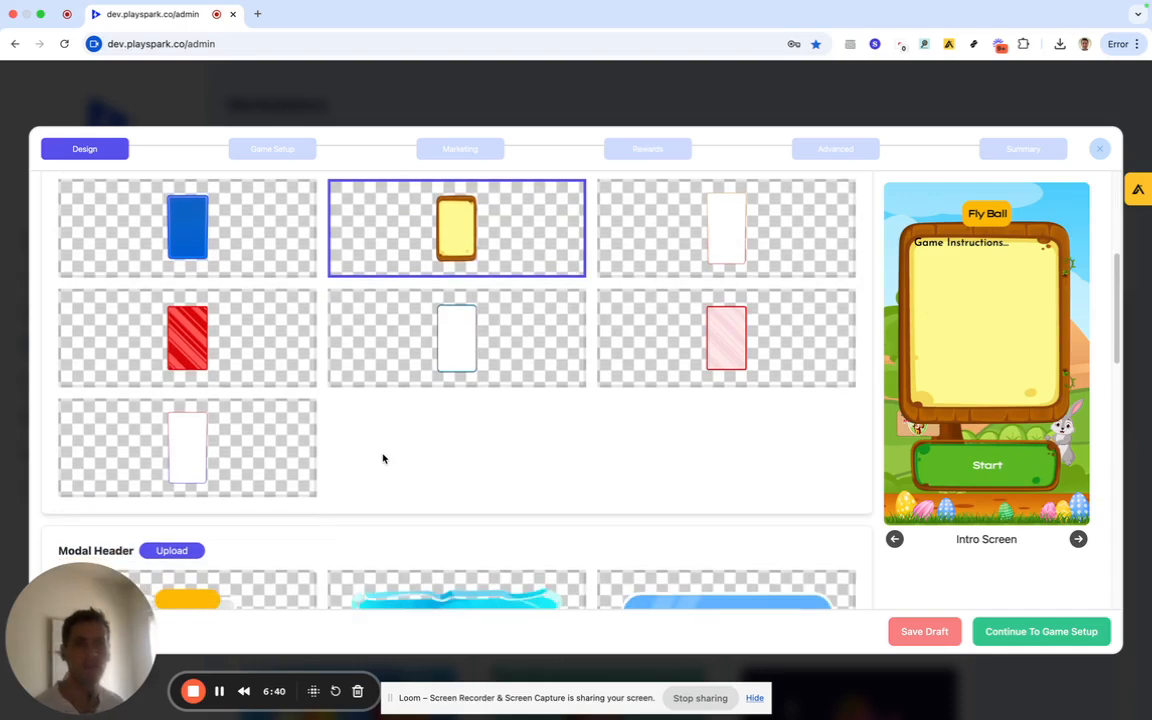
scroll(383, 459, "up", 4)
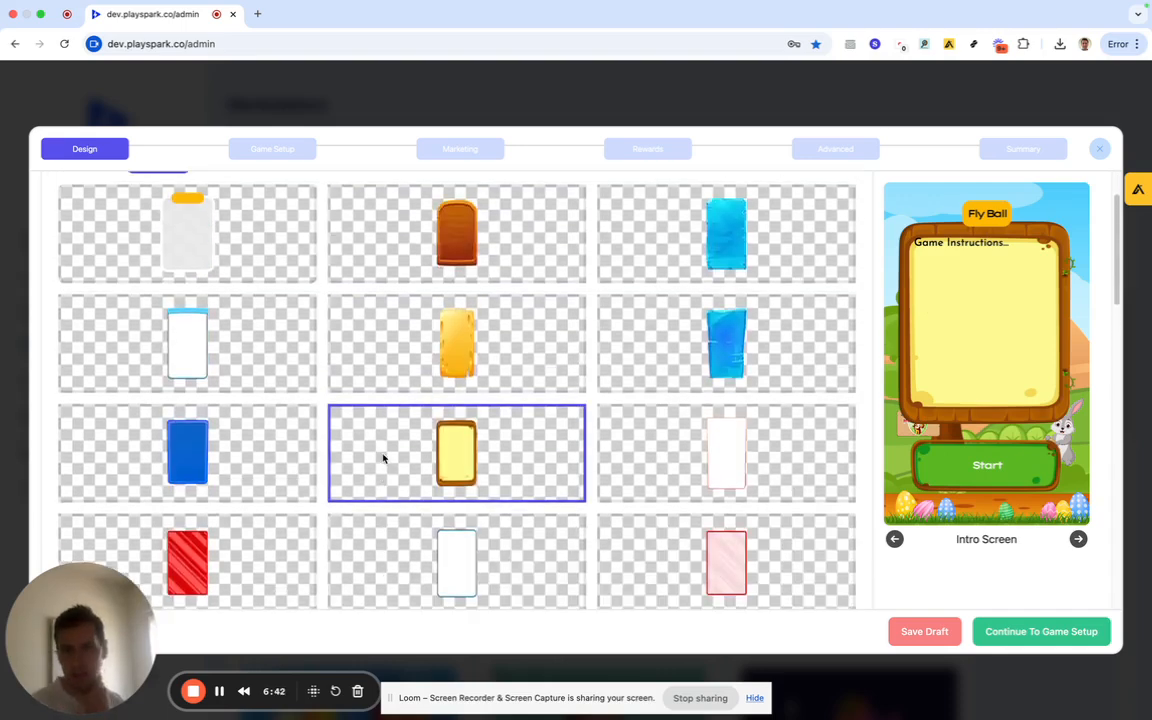
scroll(431, 324, "up", 2)
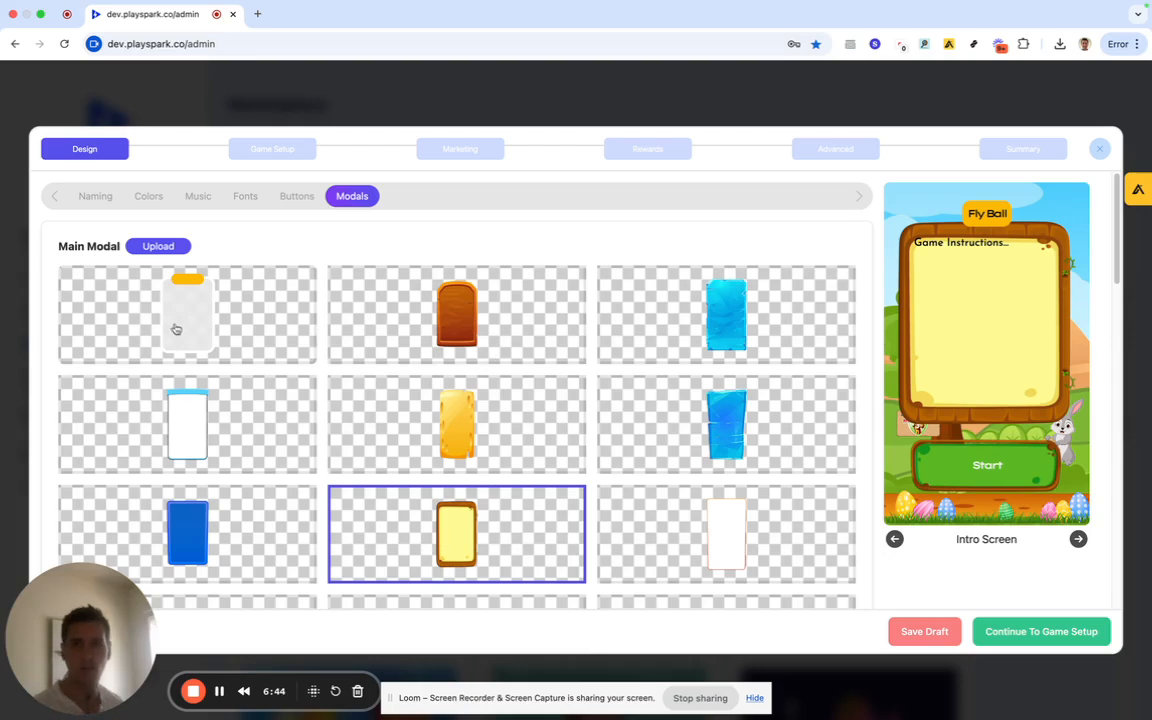
Try uploading a custom main modal image, then cancel the file chooser.
left_click(160, 246)
left_click(980, 523)
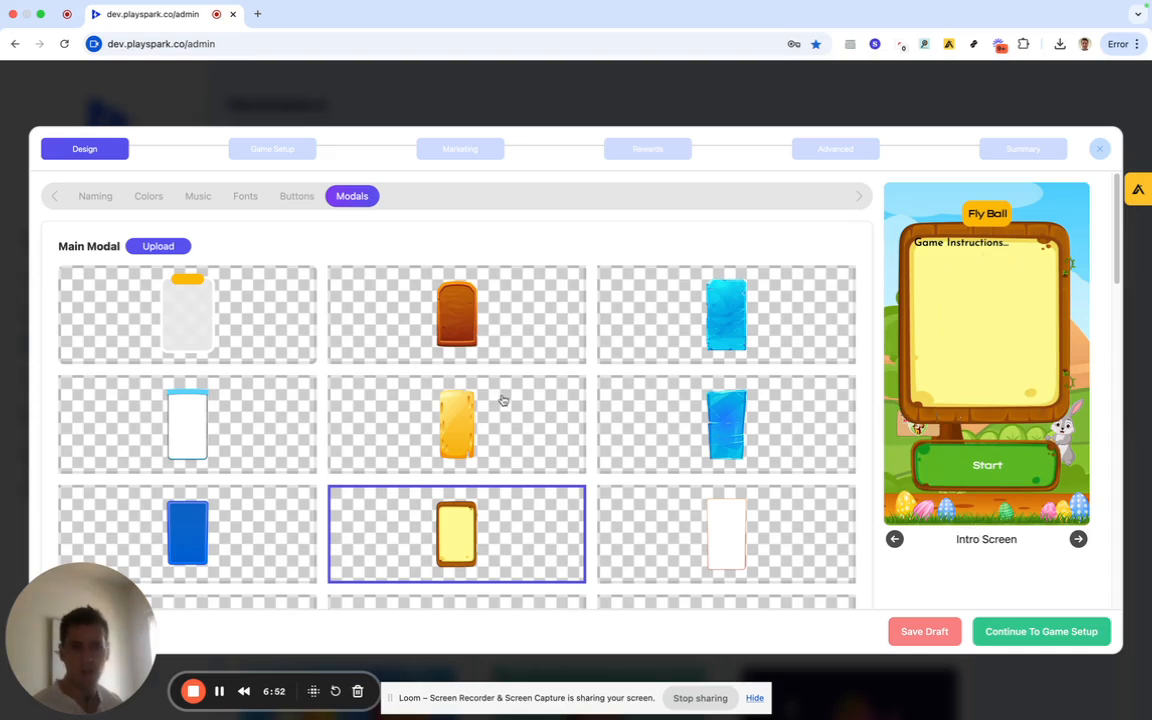
scroll(503, 400, "down", 2)
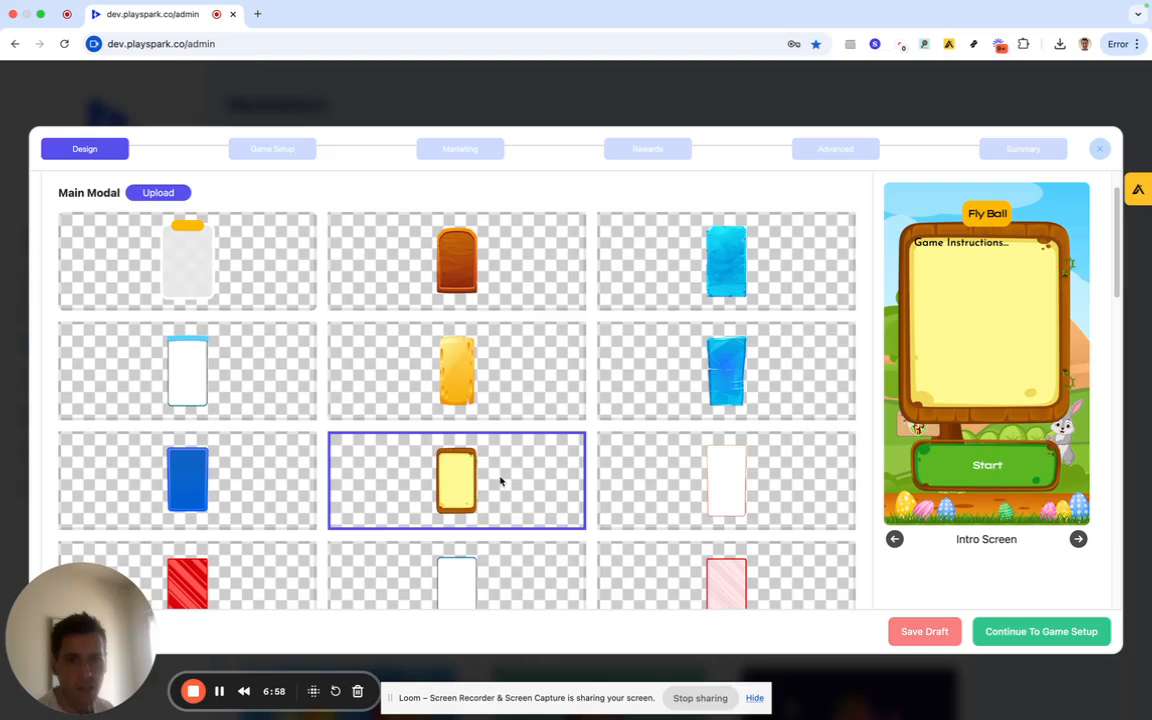
Apply the yellow wooden Modal Header and pale yellow List Container, then go to Game Setup.
scroll(501, 481, "down", 6)
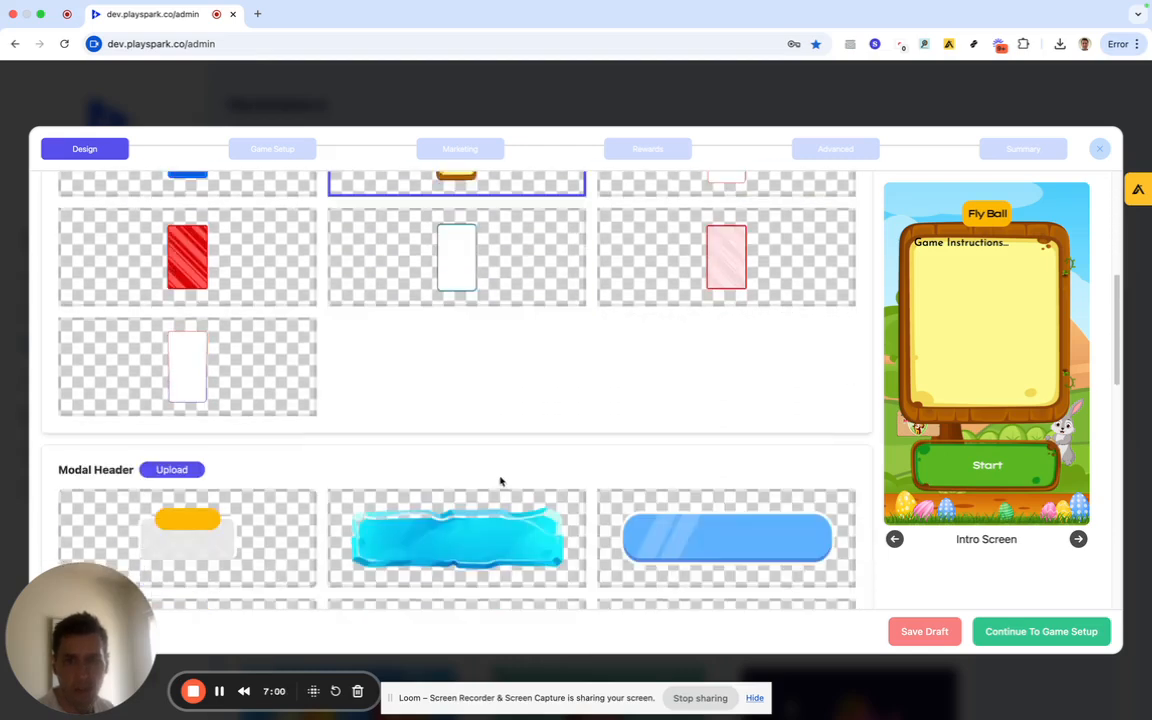
scroll(501, 481, "down", 7)
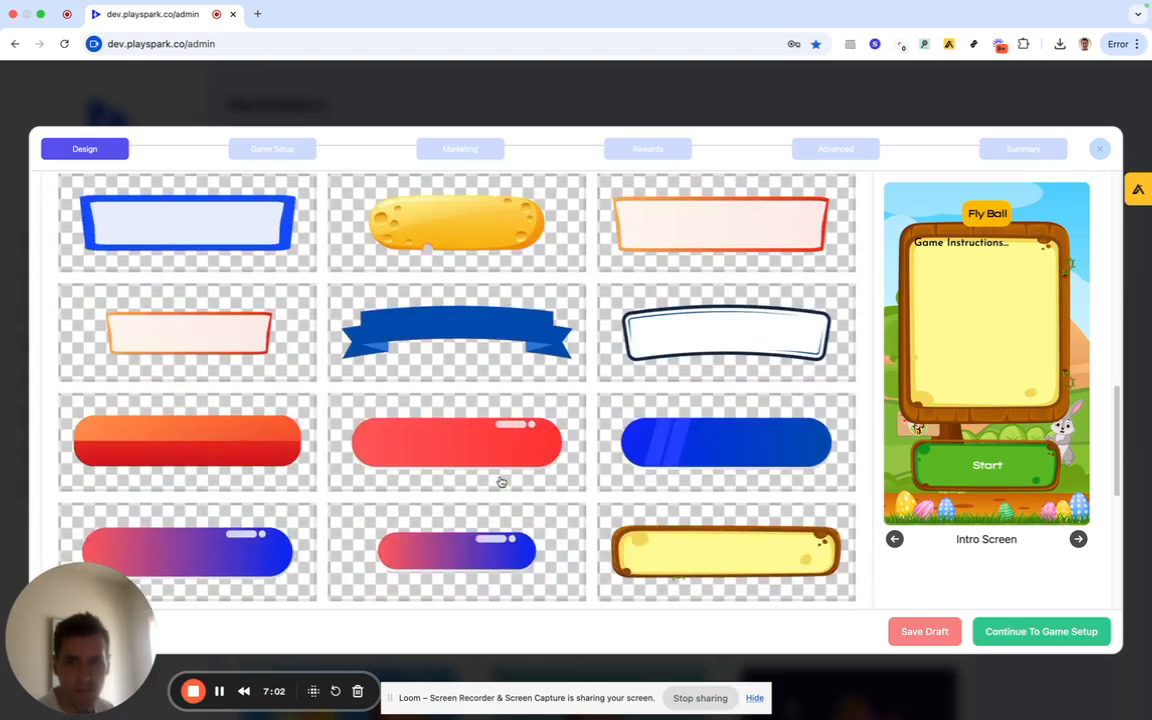
scroll(501, 482, "up", 3)
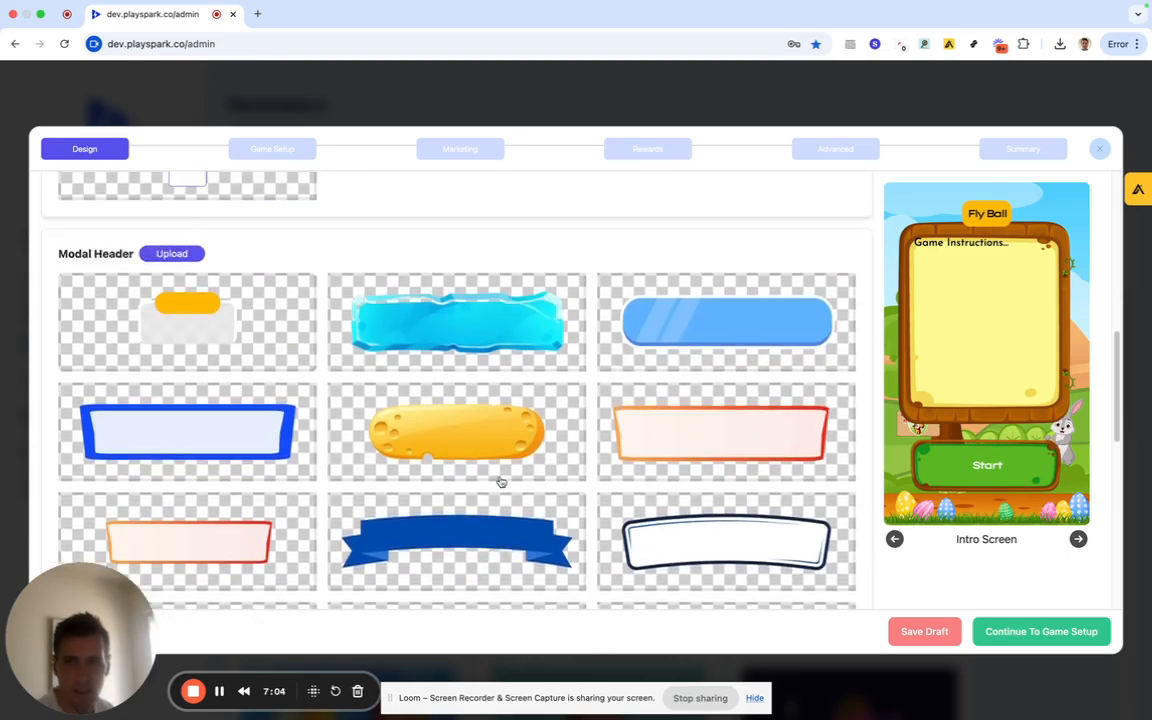
scroll(501, 482, "down", 4)
left_click(675, 487)
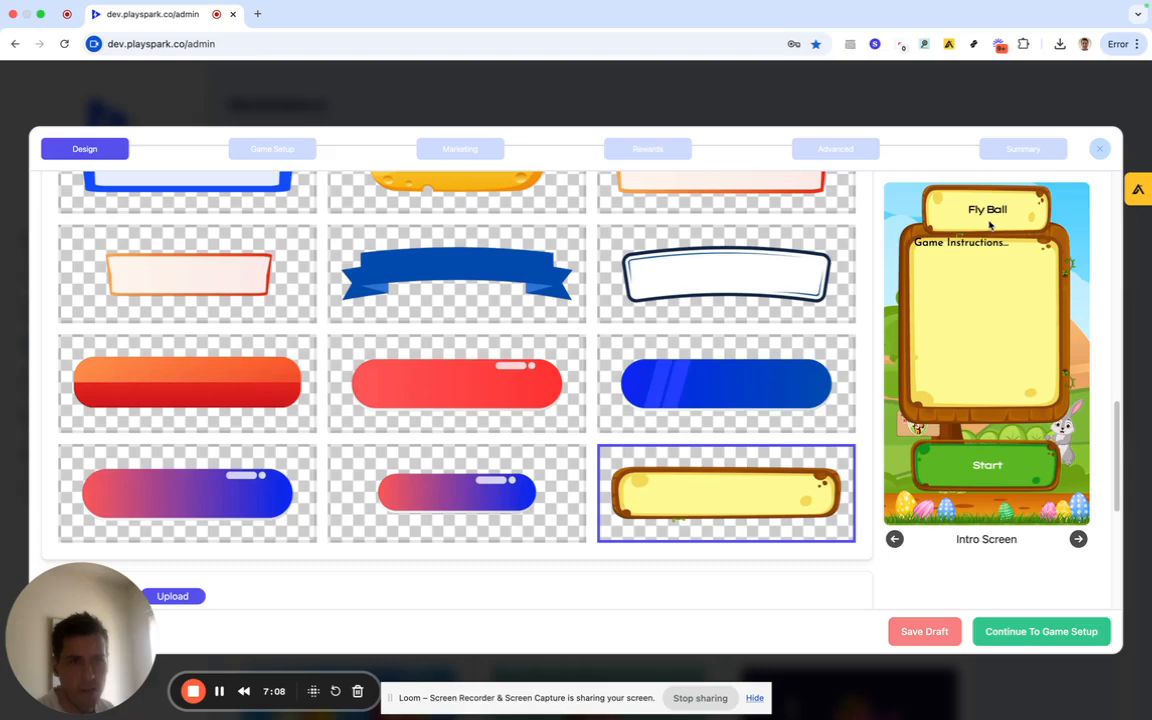
scroll(560, 421, "down", 6)
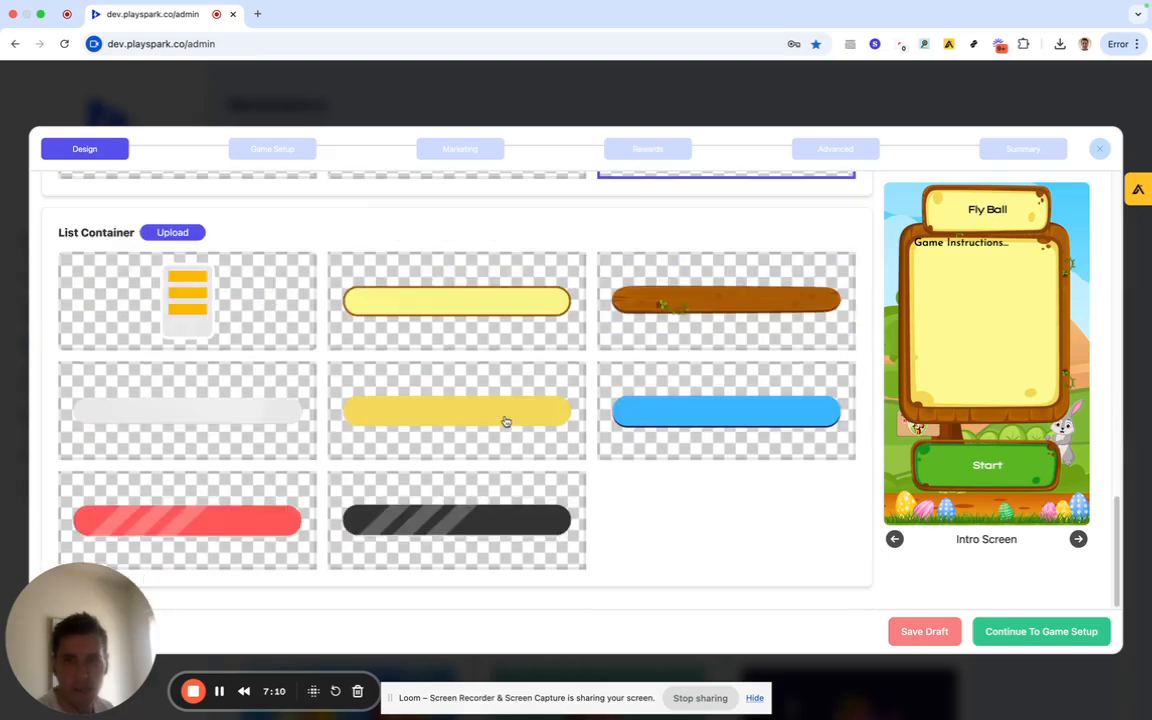
left_click(479, 311)
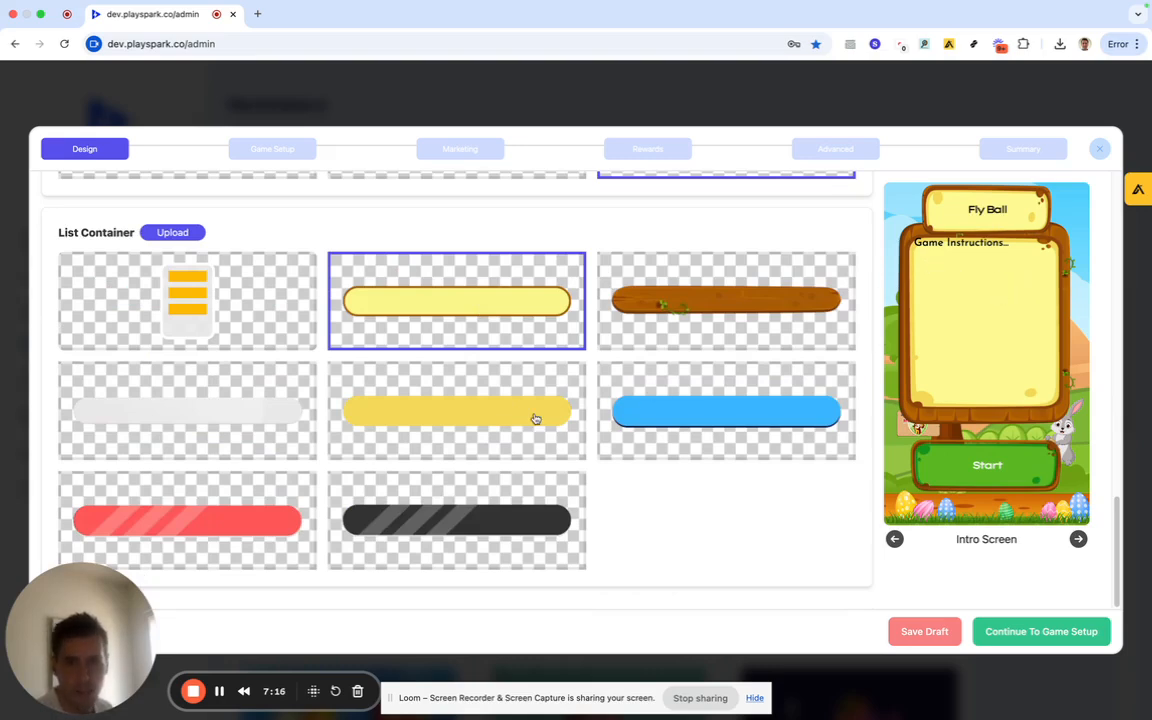
scroll(535, 414, "up", 15)
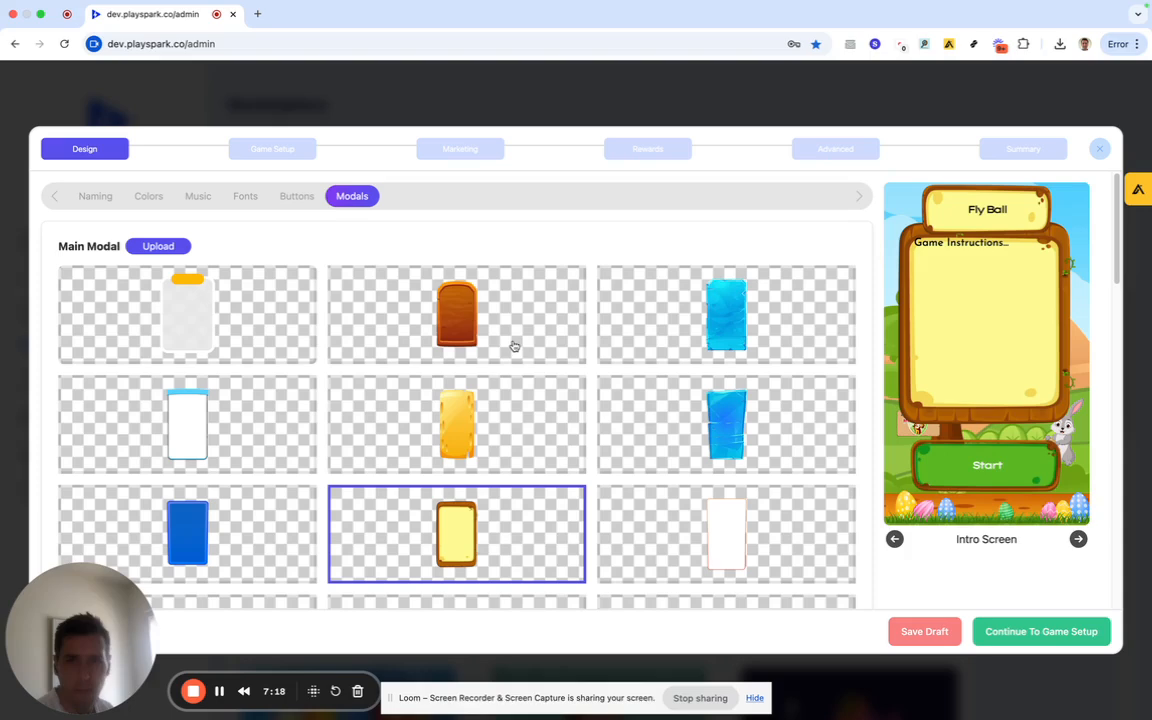
left_click(279, 154)
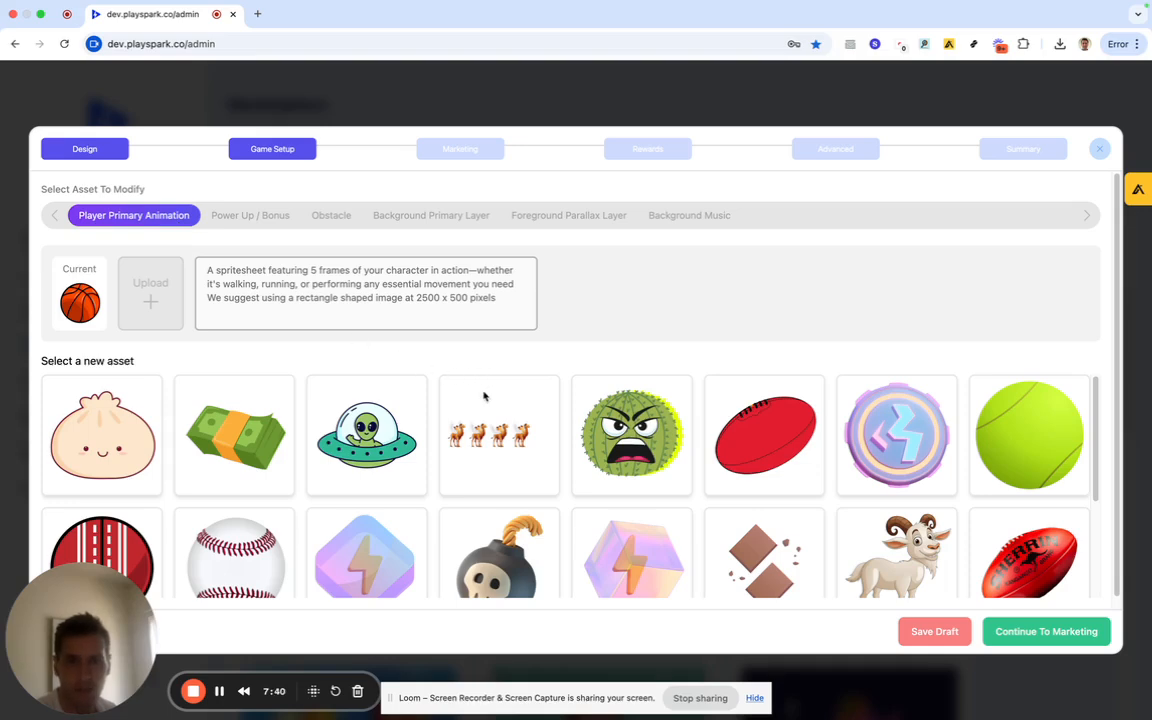
Set the Player Primary Animation to the goat and bring up the Power Up / Bonus assets.
scroll(422, 398, "down", 2)
left_click(235, 457)
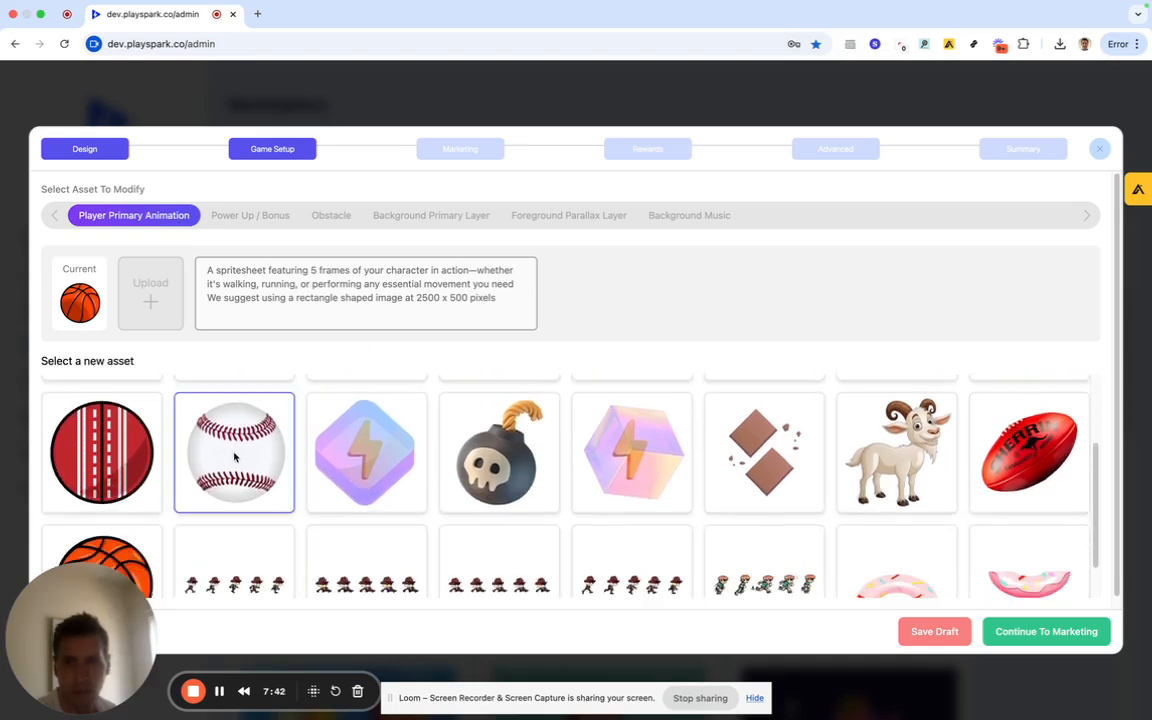
left_click(493, 469)
scroll(497, 470, "up", 2)
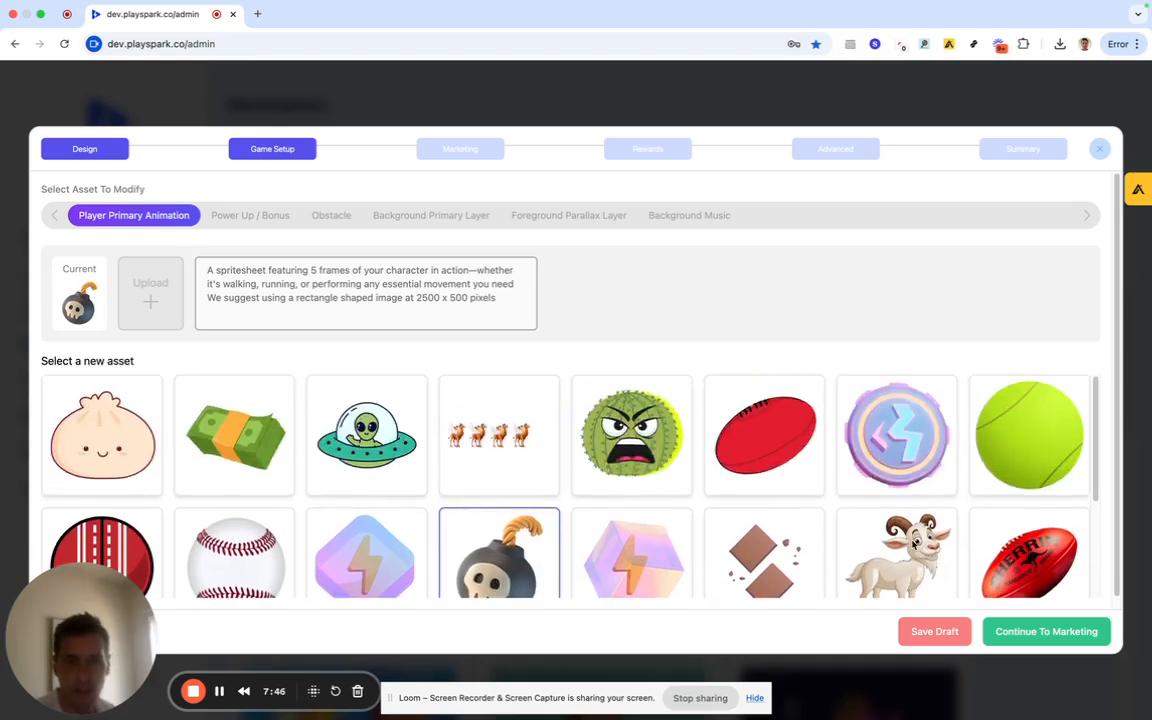
left_click(893, 547)
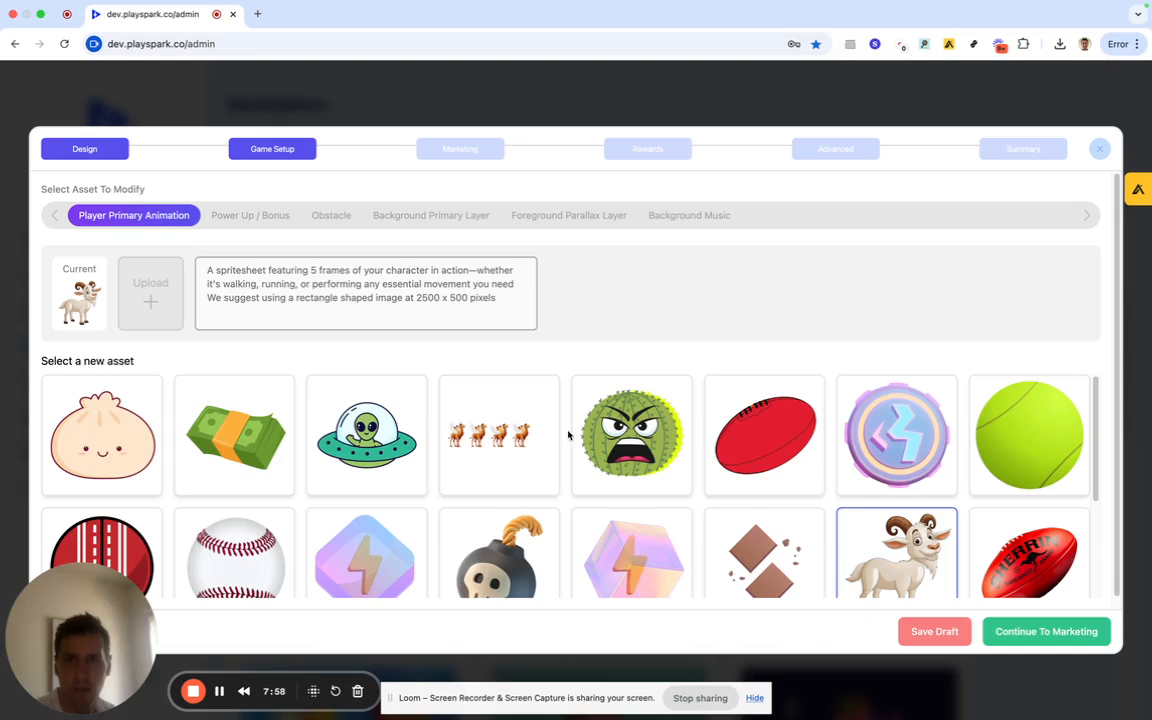
left_click(267, 219)
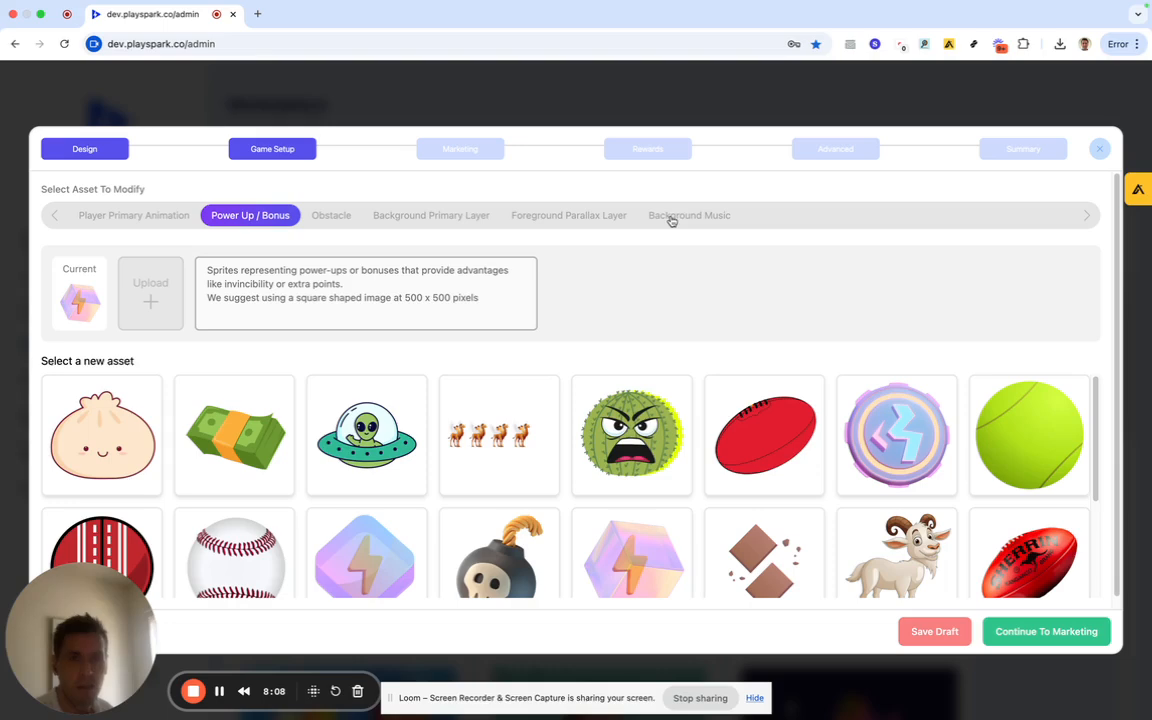
Browse the Obstacle, Background Primary Layer, Foreground Parallax Layer and Background Music asset choices.
left_click(328, 212)
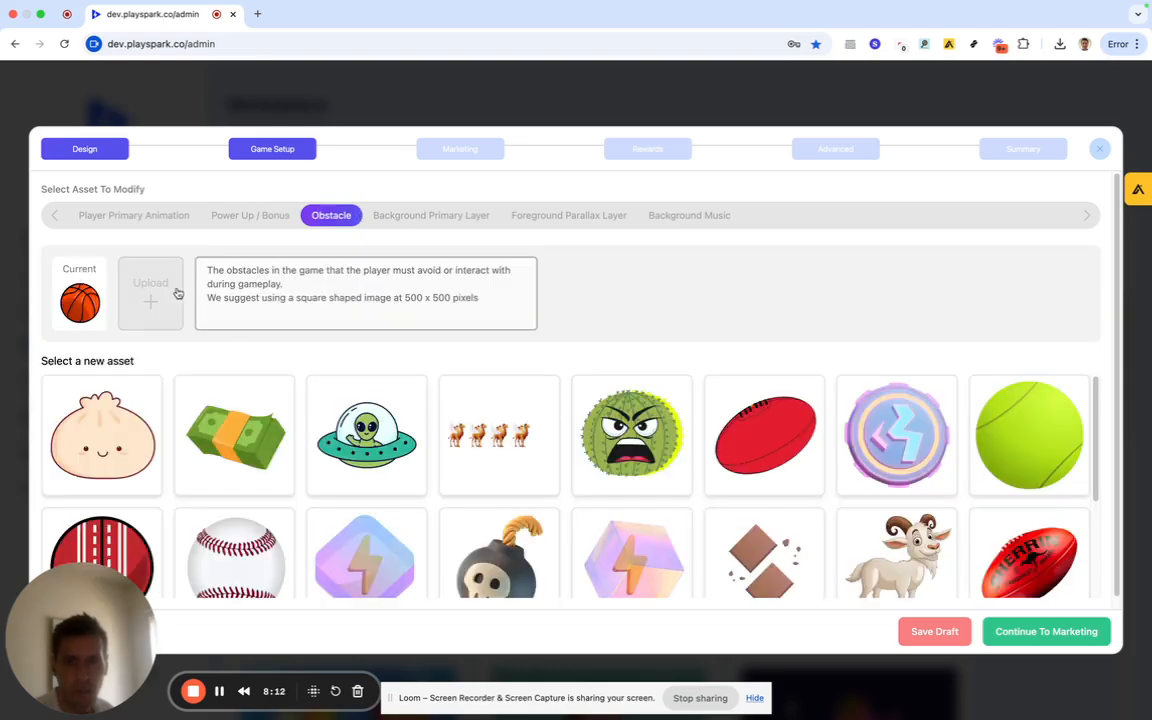
left_click(425, 213)
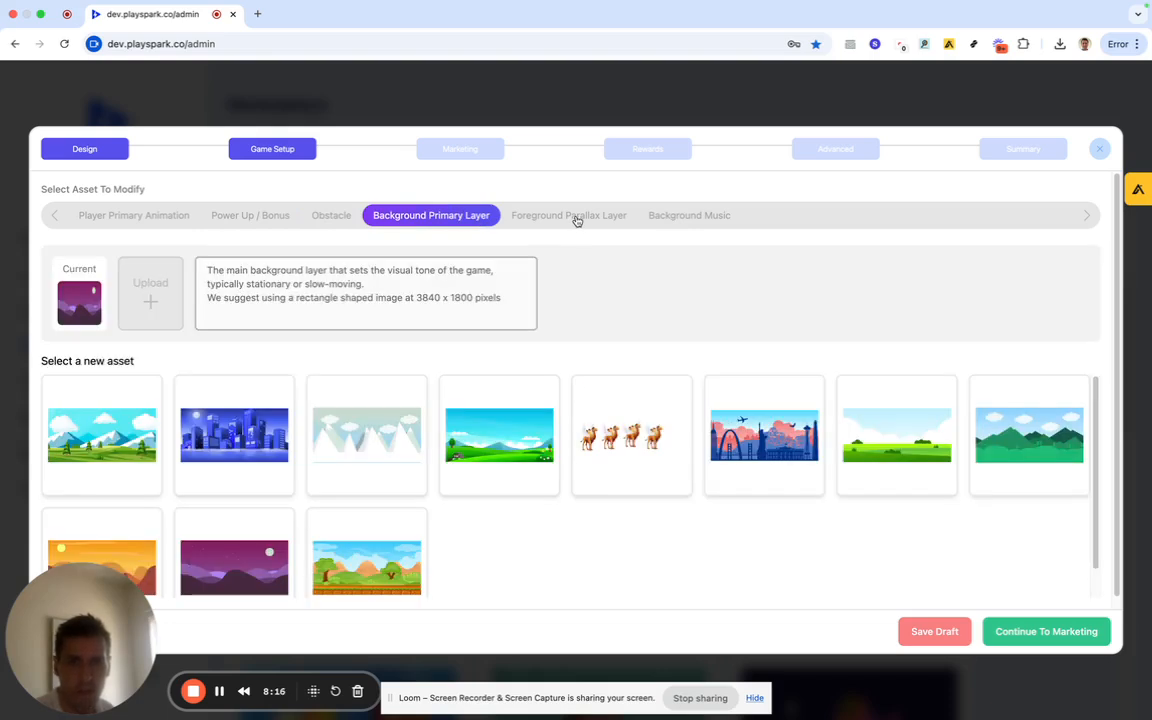
left_click(576, 218)
left_click(688, 216)
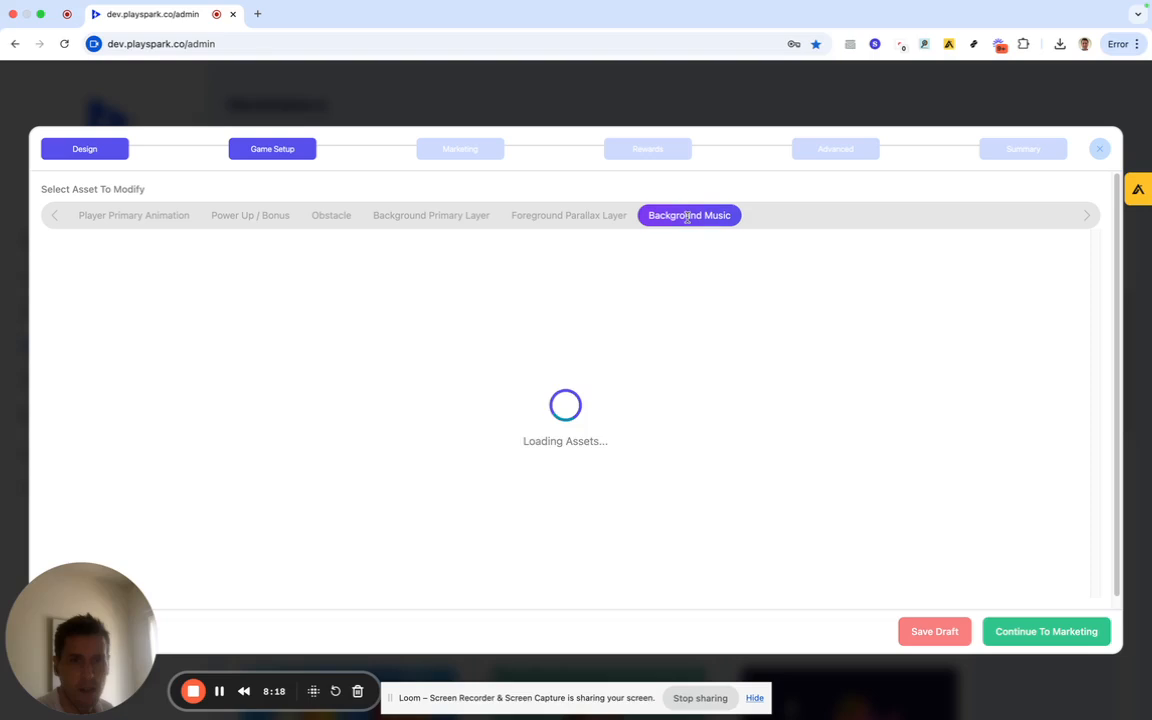
left_click(480, 157)
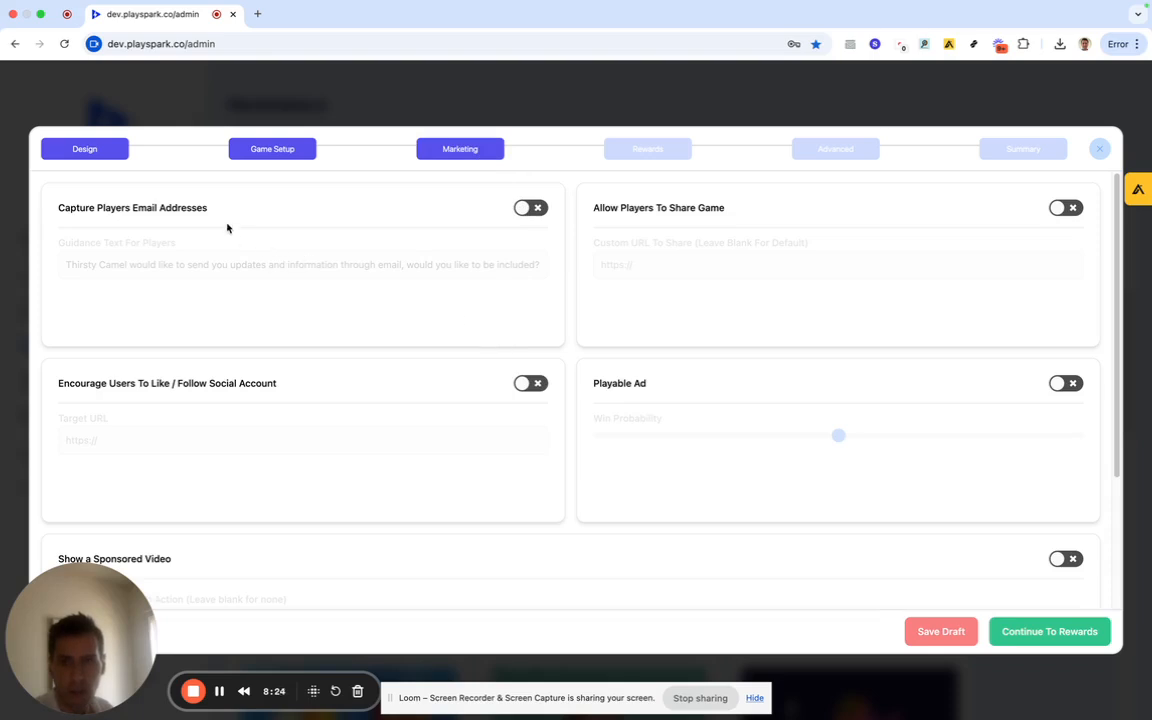
left_click(519, 207)
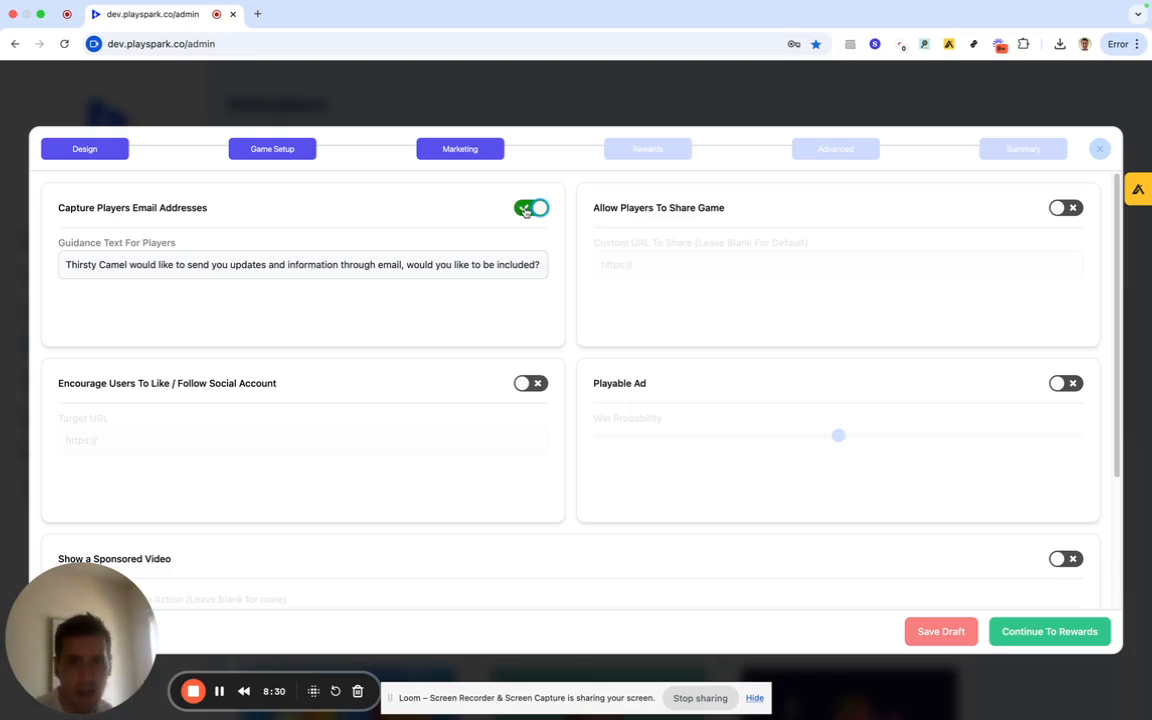
left_click(521, 207)
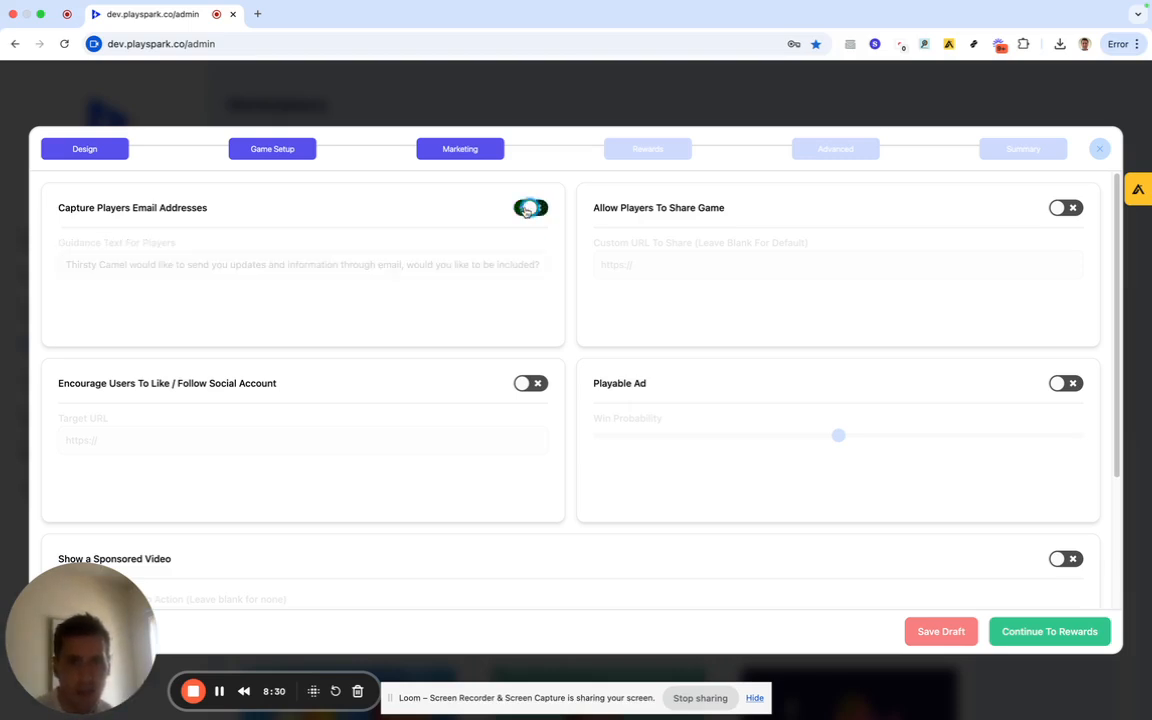
left_click(1056, 208)
left_click(1055, 208)
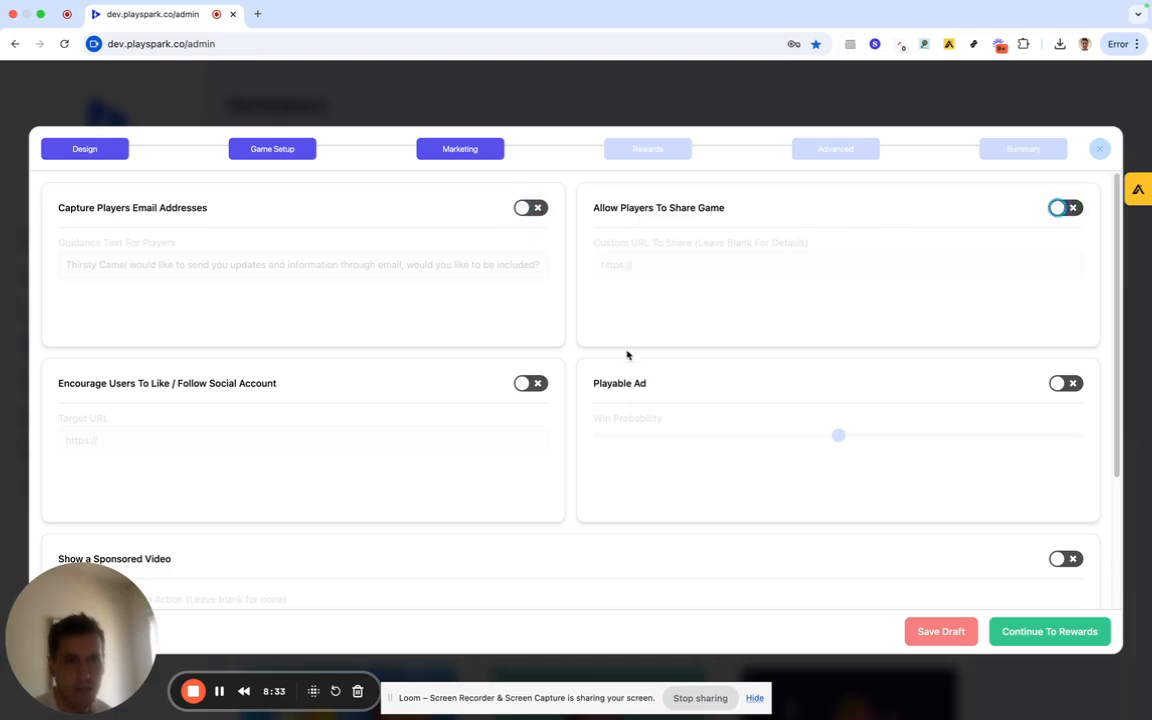
scroll(597, 365, "down", 3)
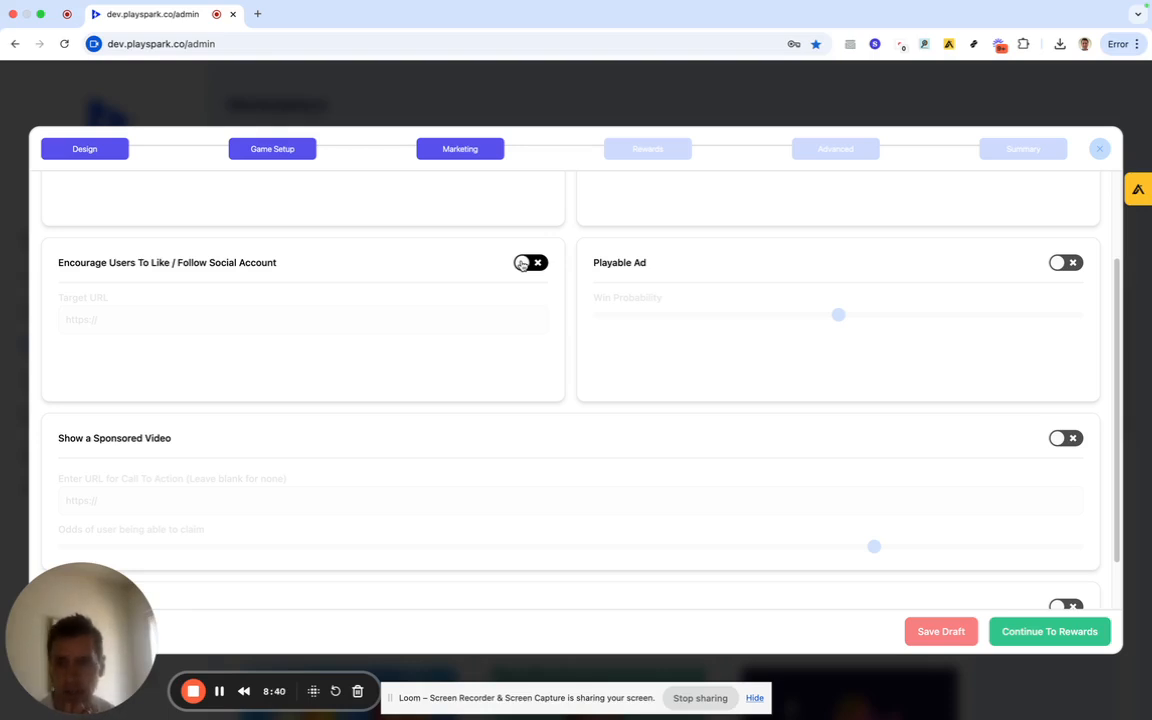
scroll(584, 278, "up", 3)
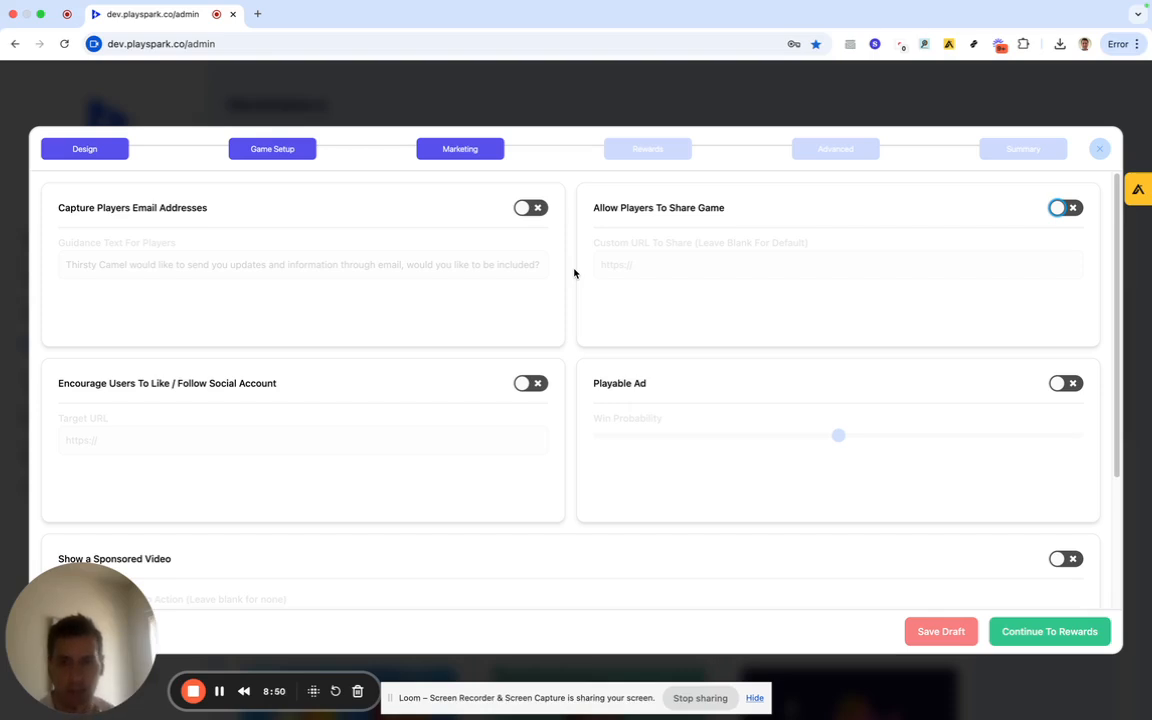
scroll(574, 272, "down", 2)
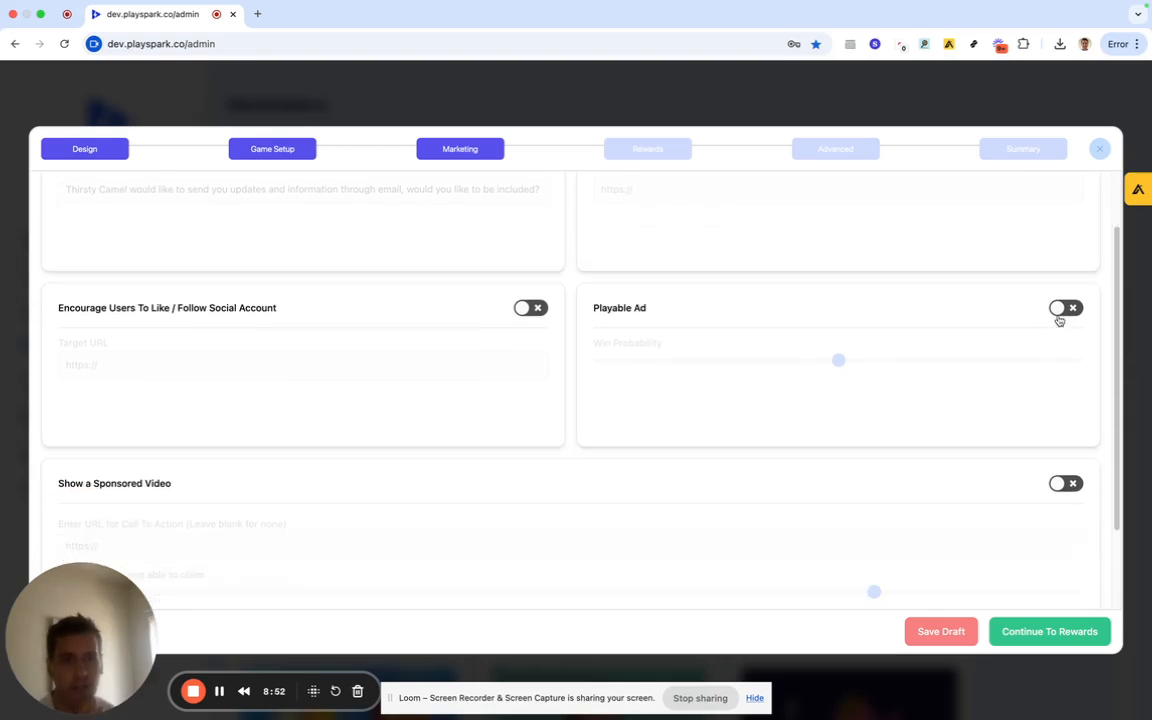
left_click(1063, 311)
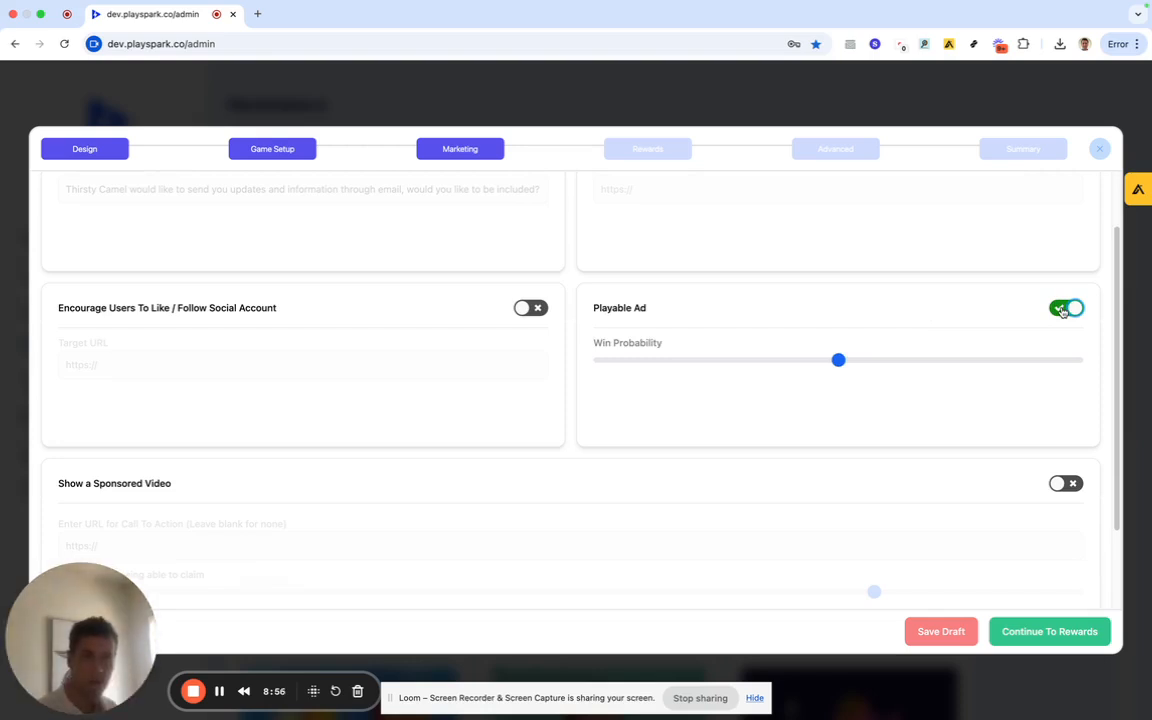
left_click(1063, 311)
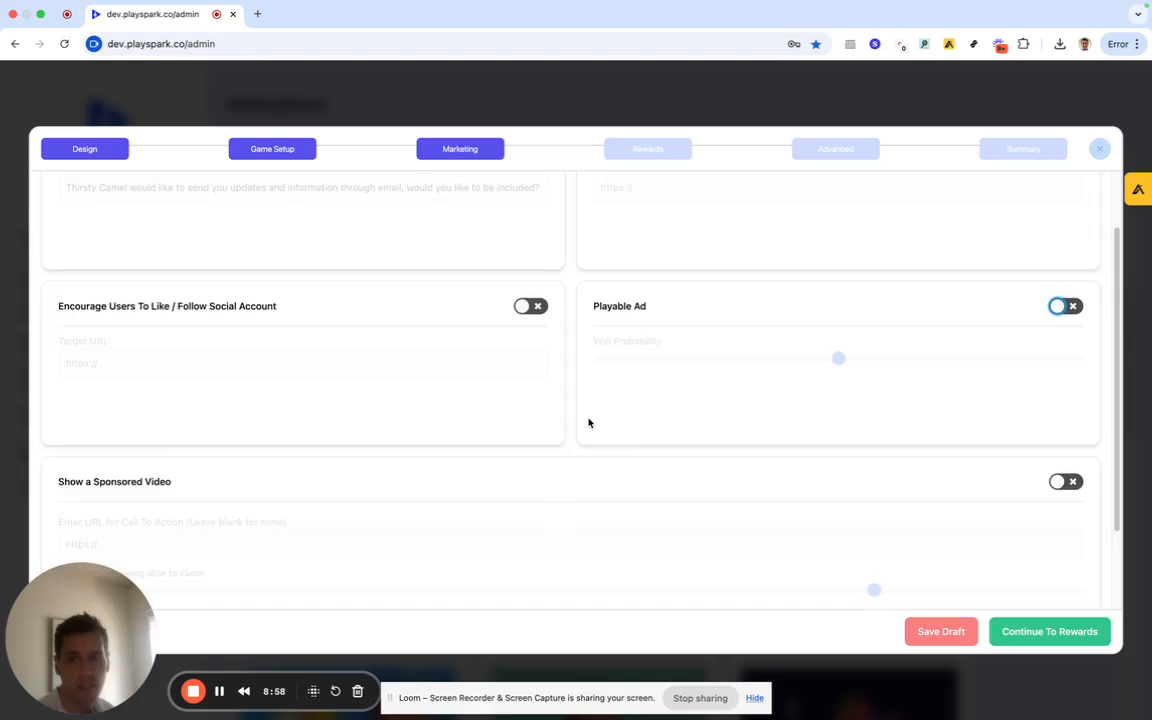
Turn Show a Sponsored Video on, then switch it back off.
scroll(589, 422, "down", 3)
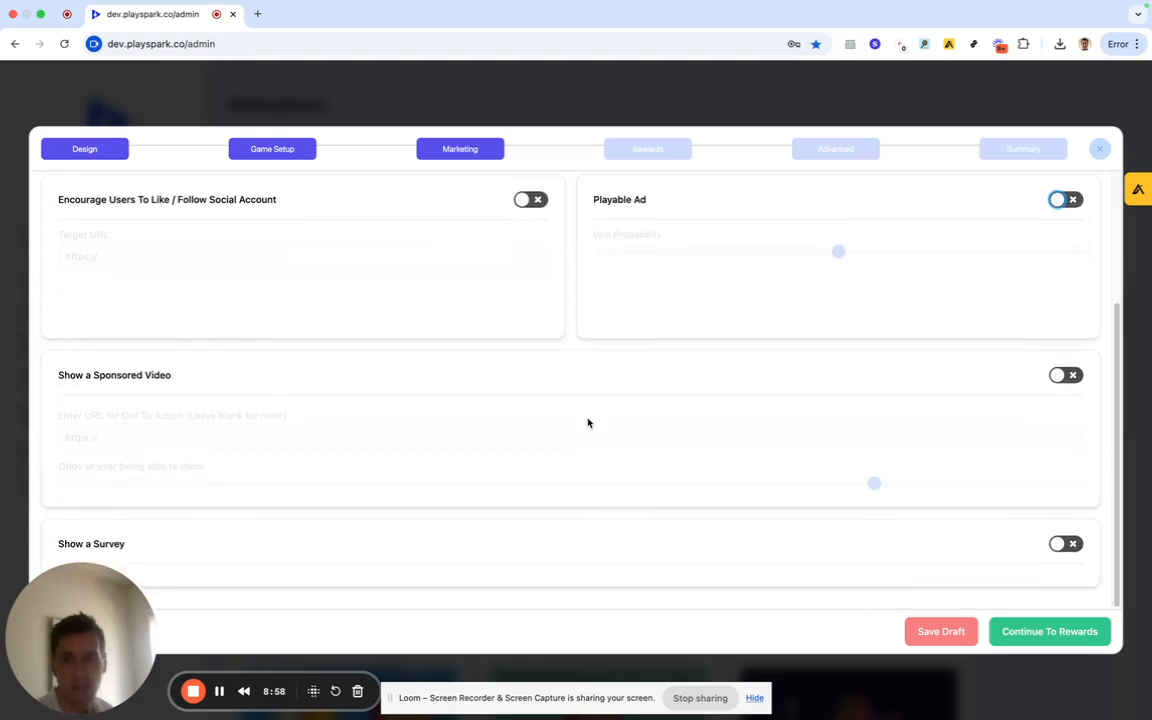
left_click(1066, 376)
scroll(890, 386, "down", 2)
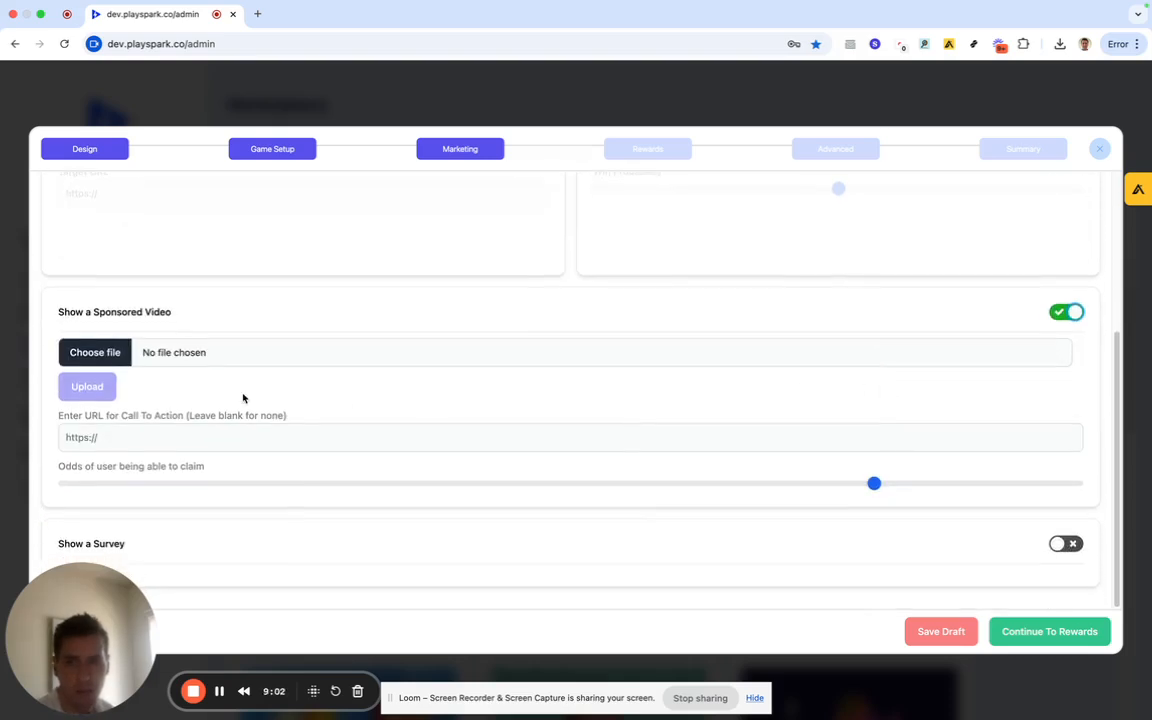
left_click(1068, 313)
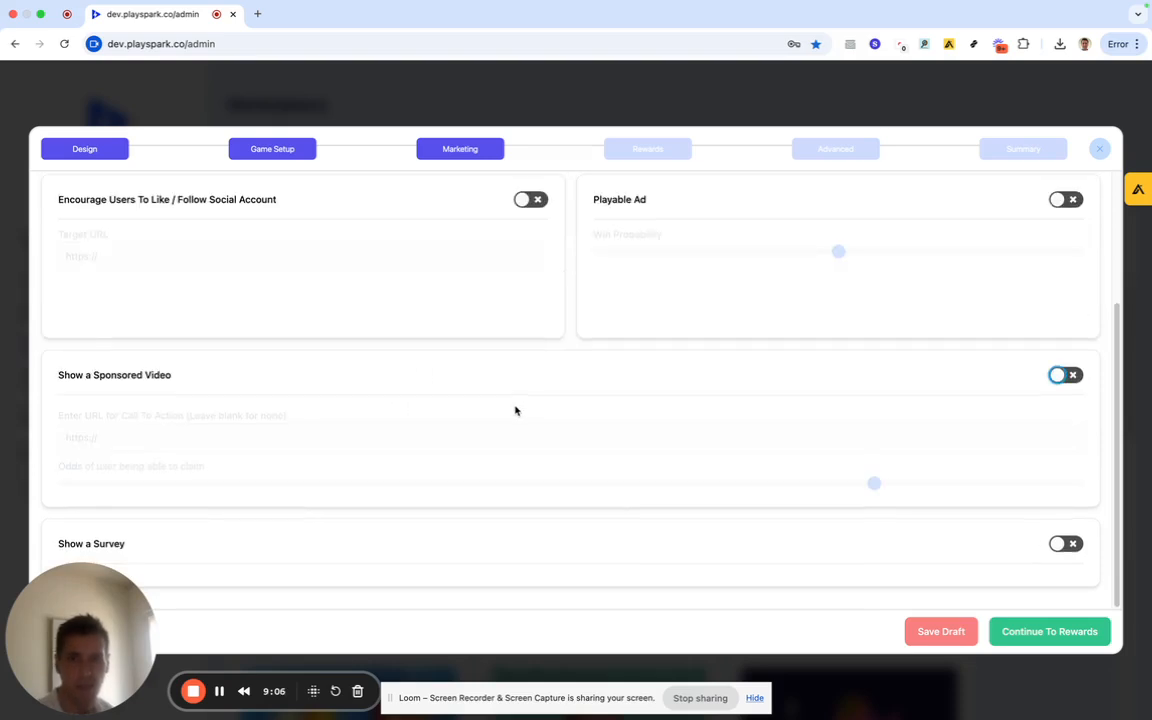
Turn Show a Survey on and back off, then go to the Rewards step.
left_click(1052, 546)
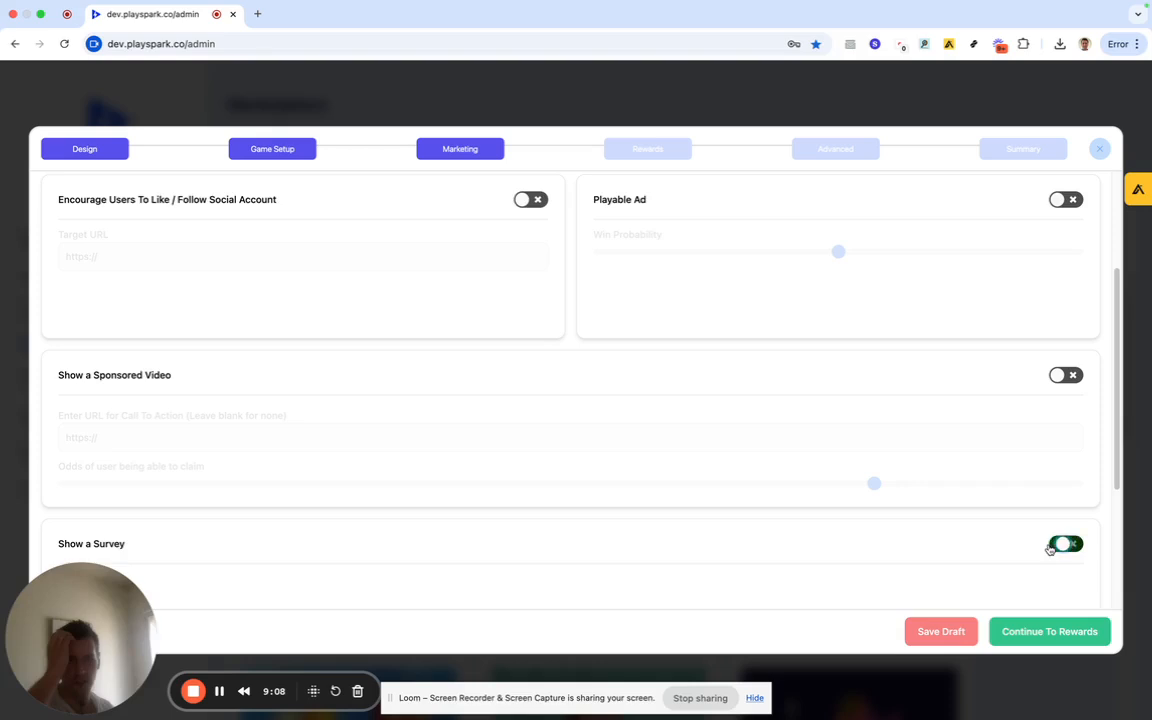
scroll(700, 530, "down", 5)
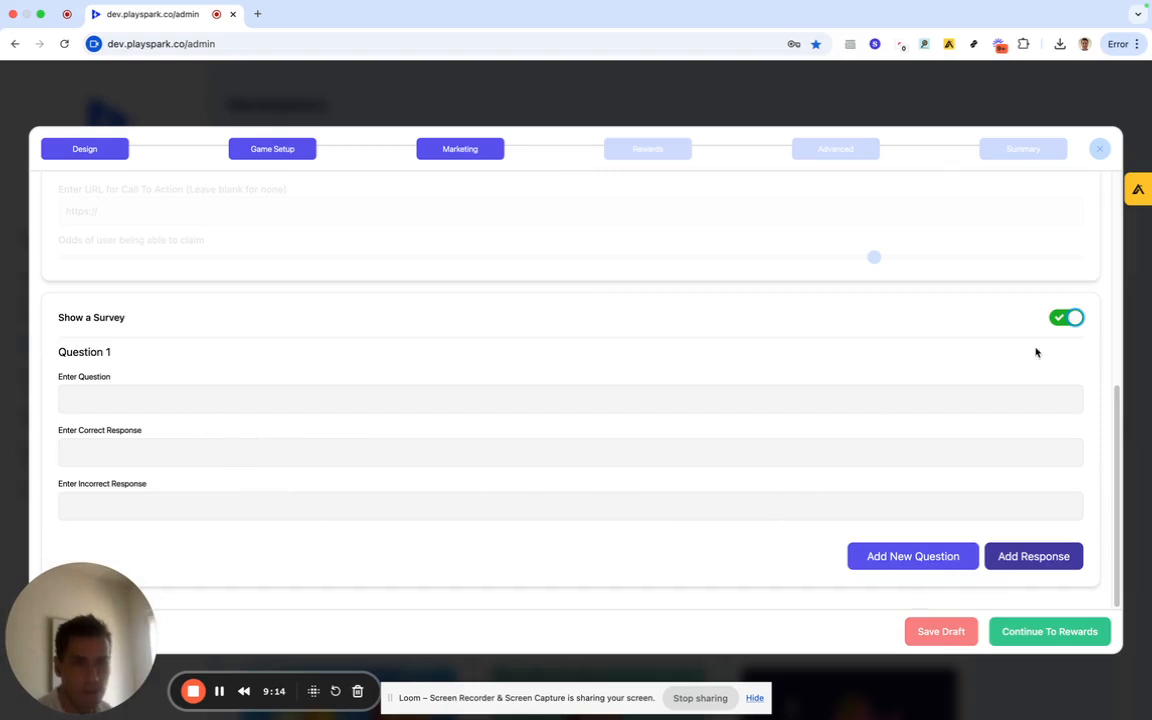
left_click(1067, 327)
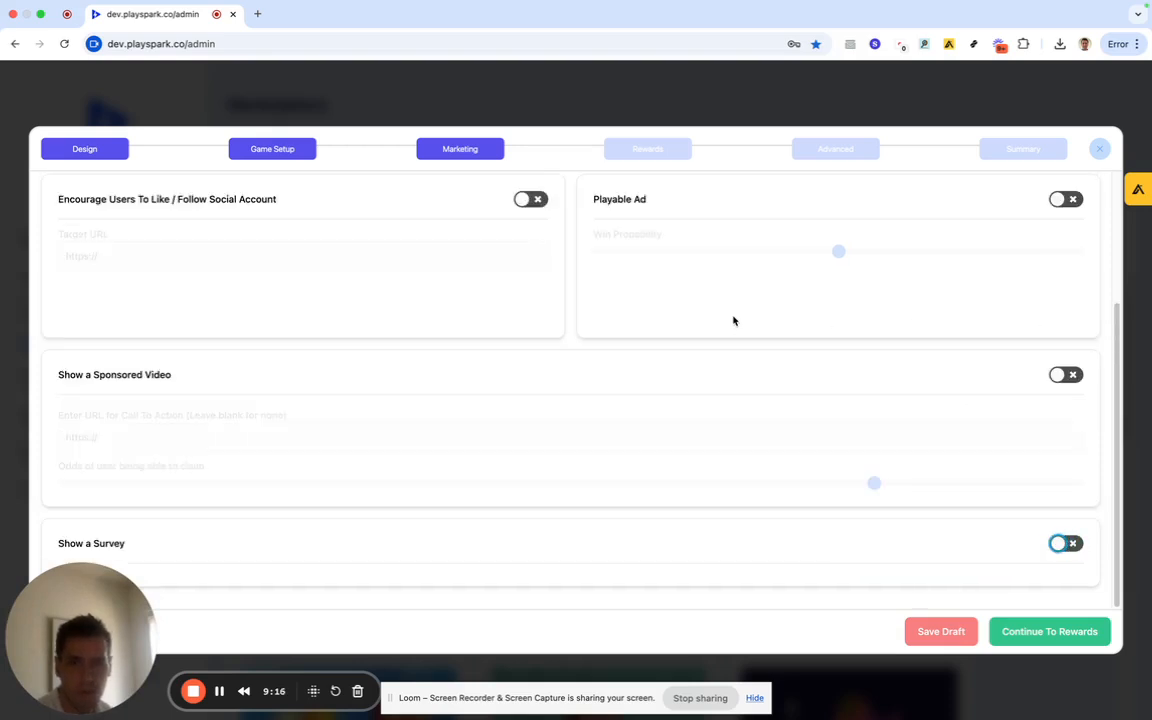
scroll(555, 315, "up", 3)
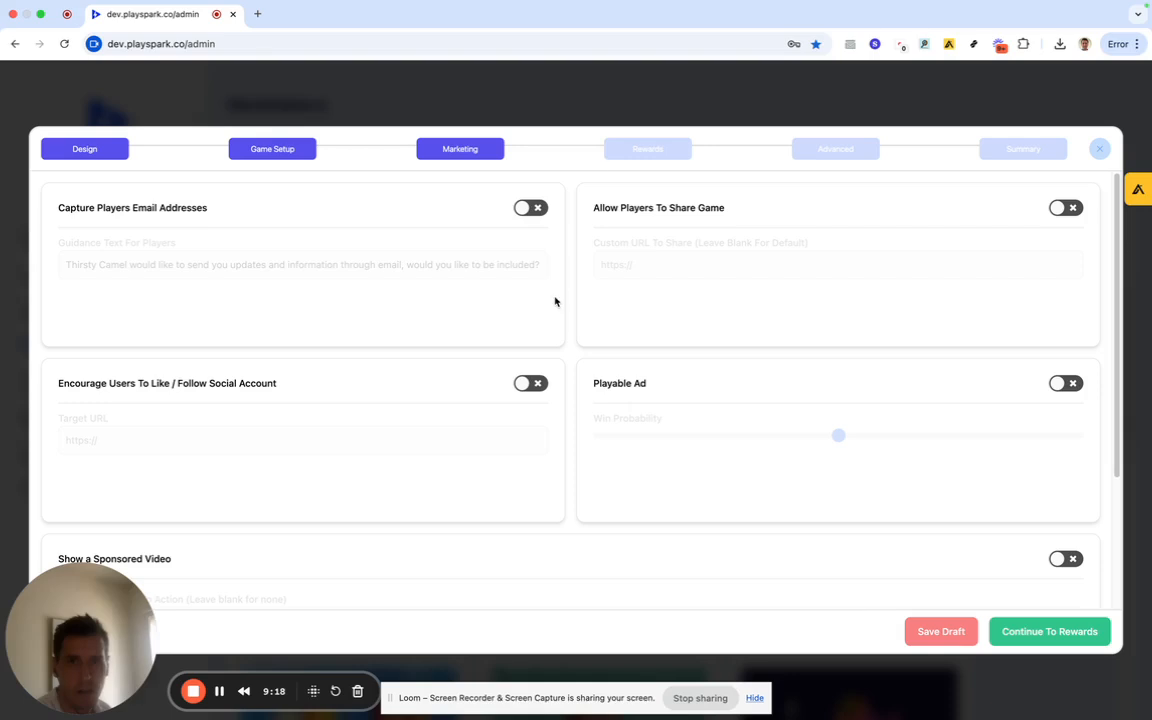
left_click(663, 153)
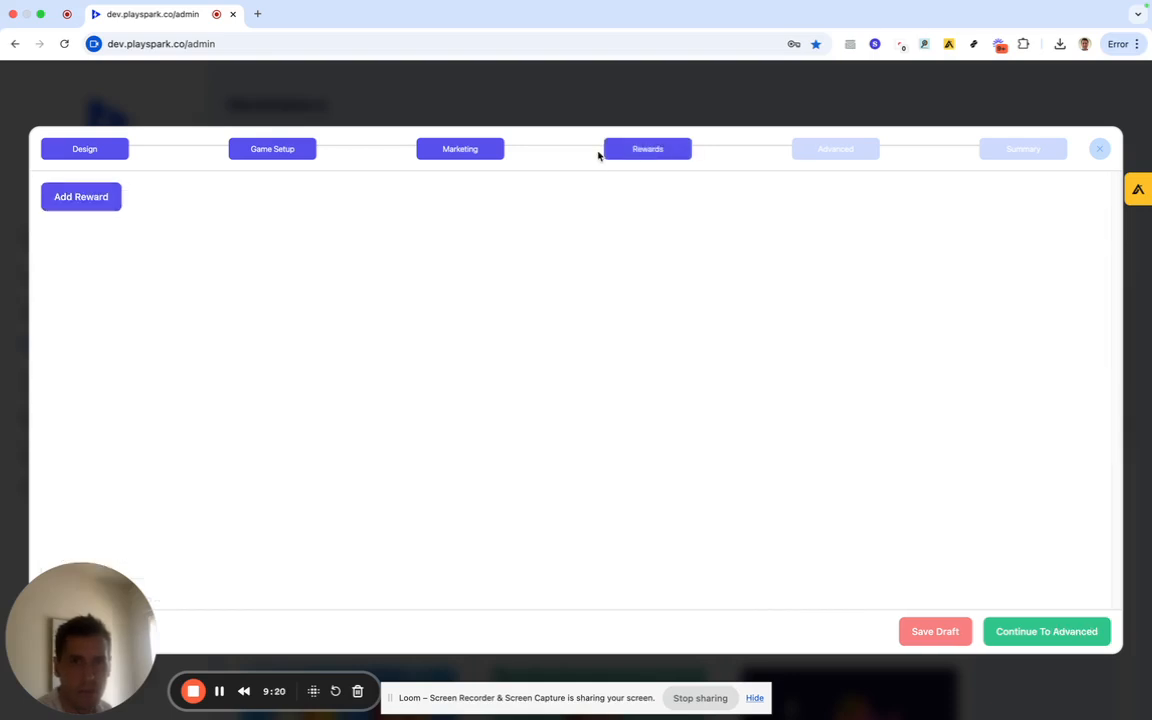
Add a reward with input Score, condition '>' and value 10.
left_click(89, 202)
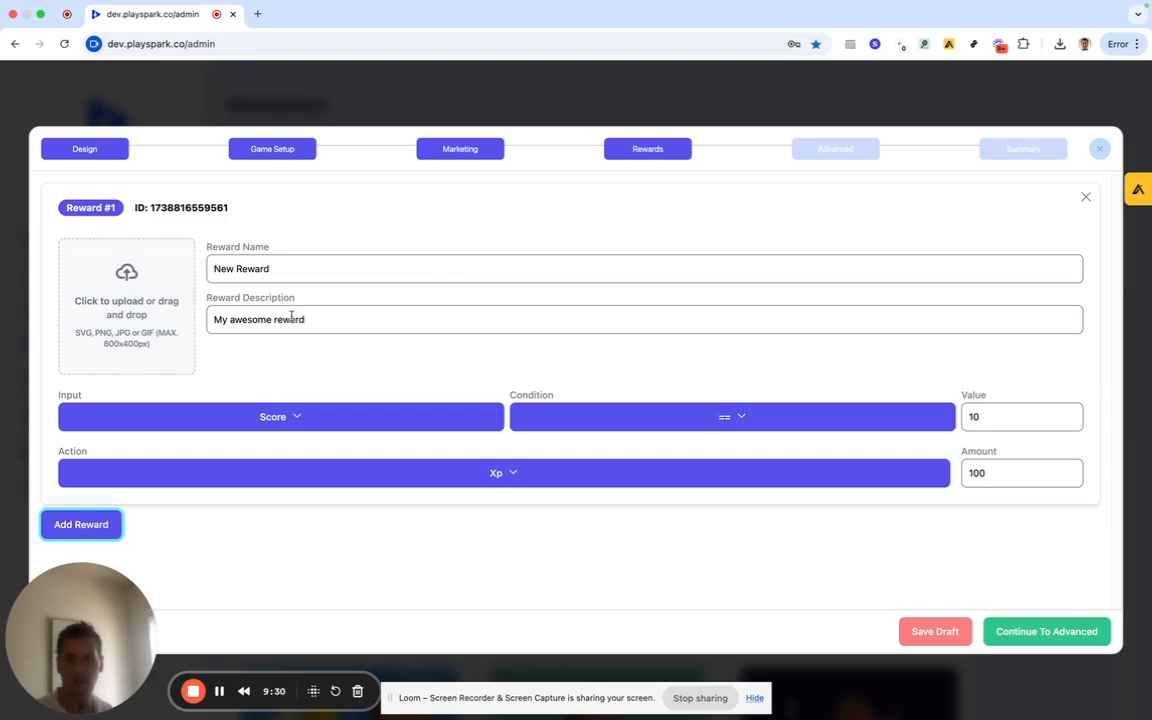
left_click(296, 416)
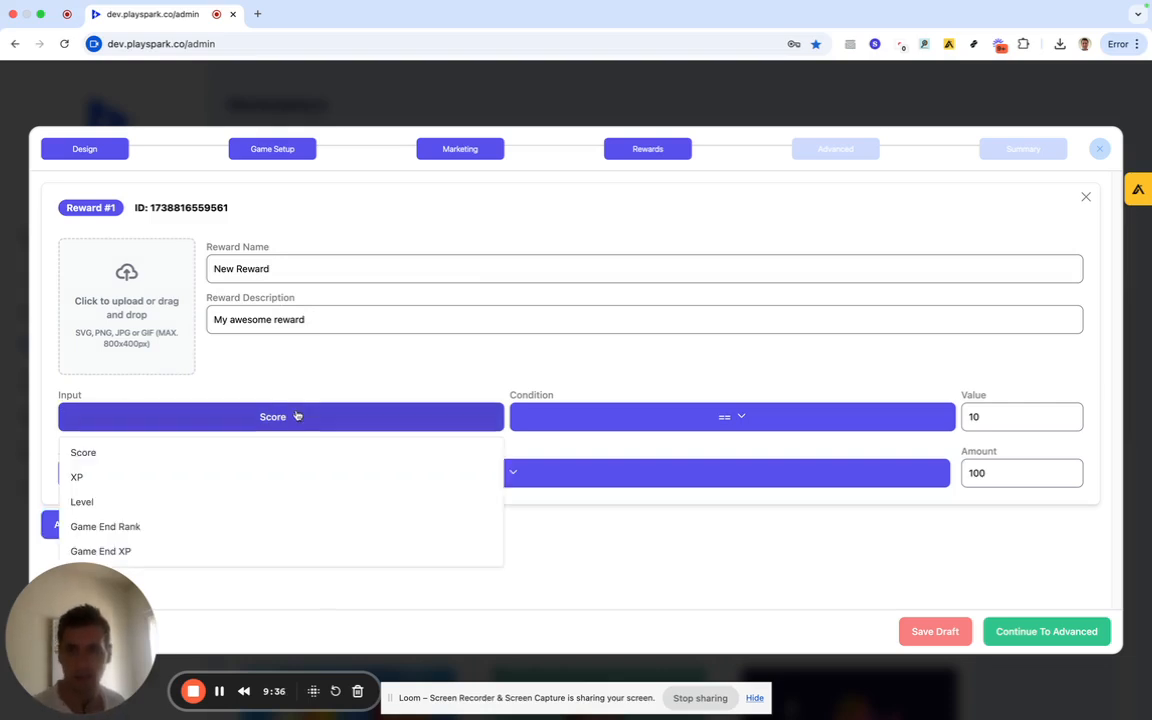
left_click(300, 414)
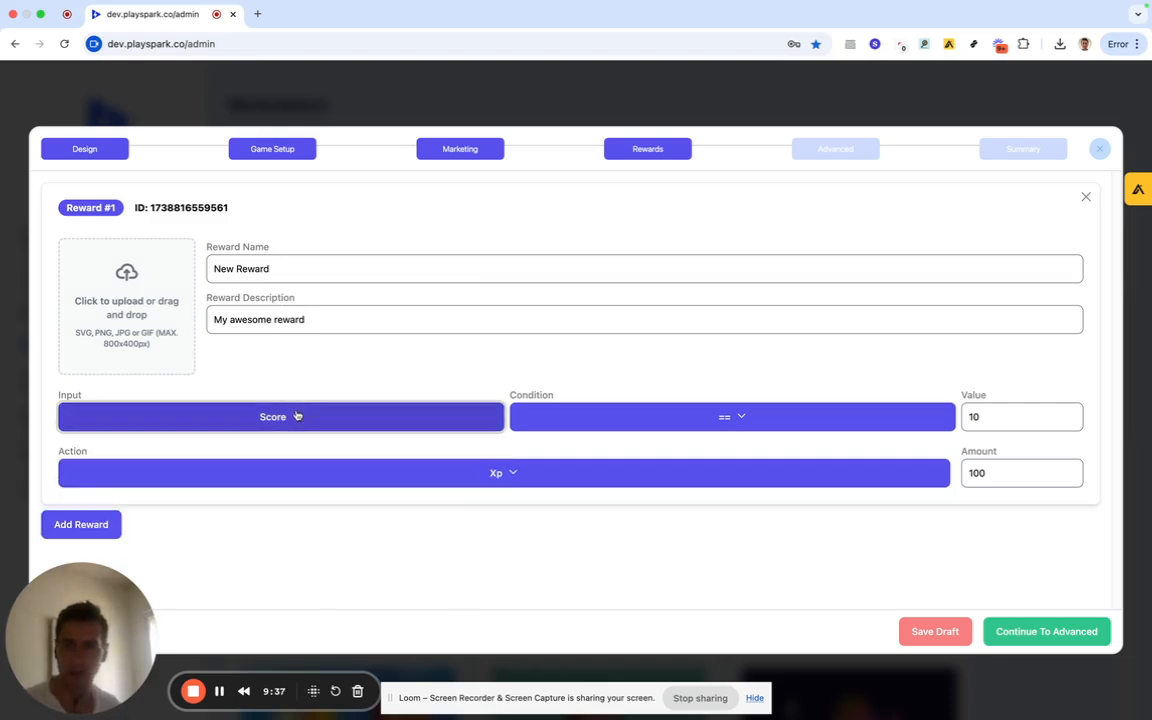
left_click(674, 413)
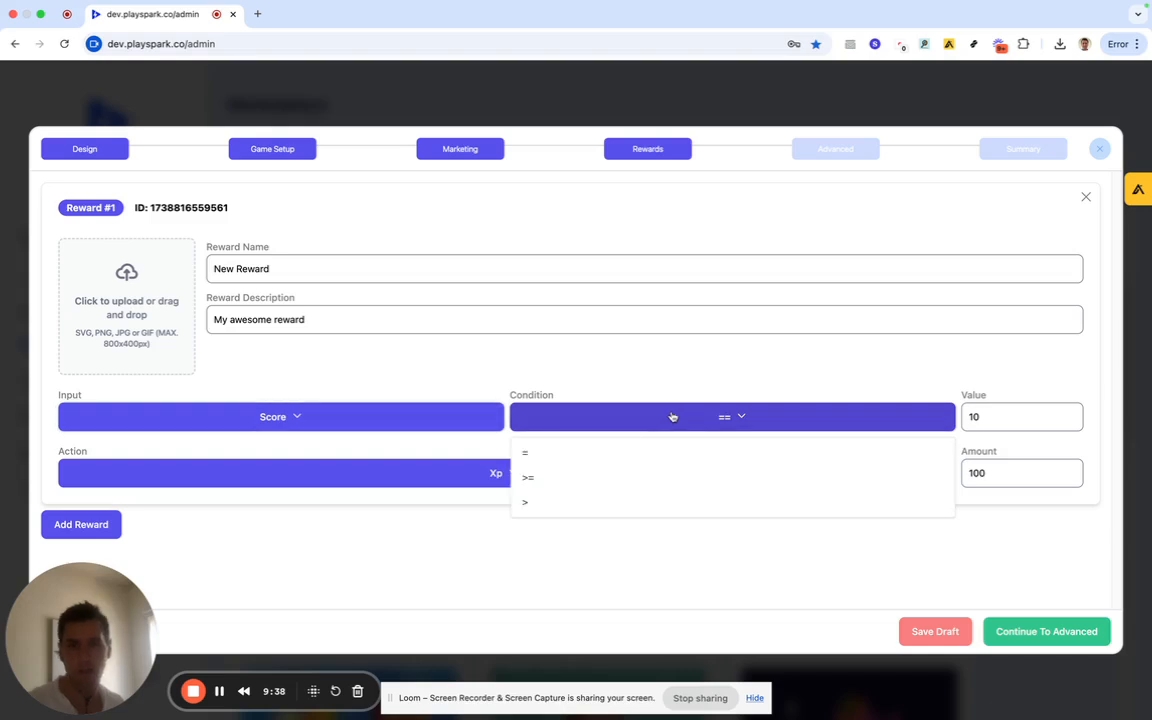
left_click(563, 501)
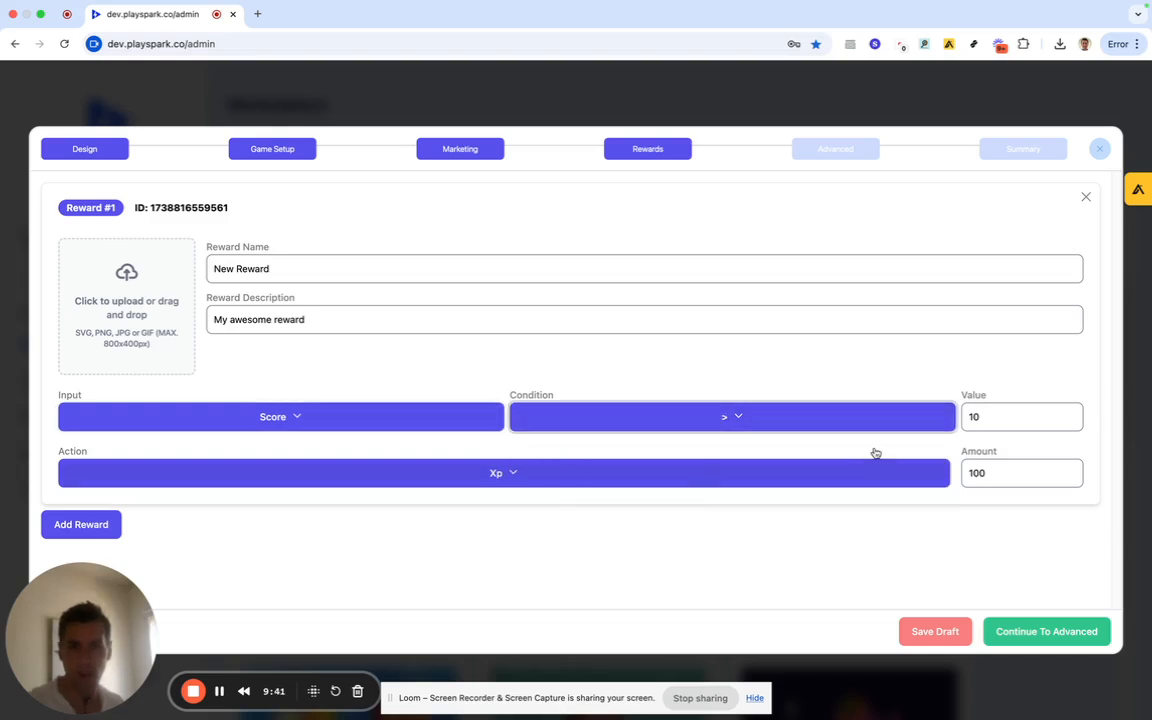
left_click(980, 420)
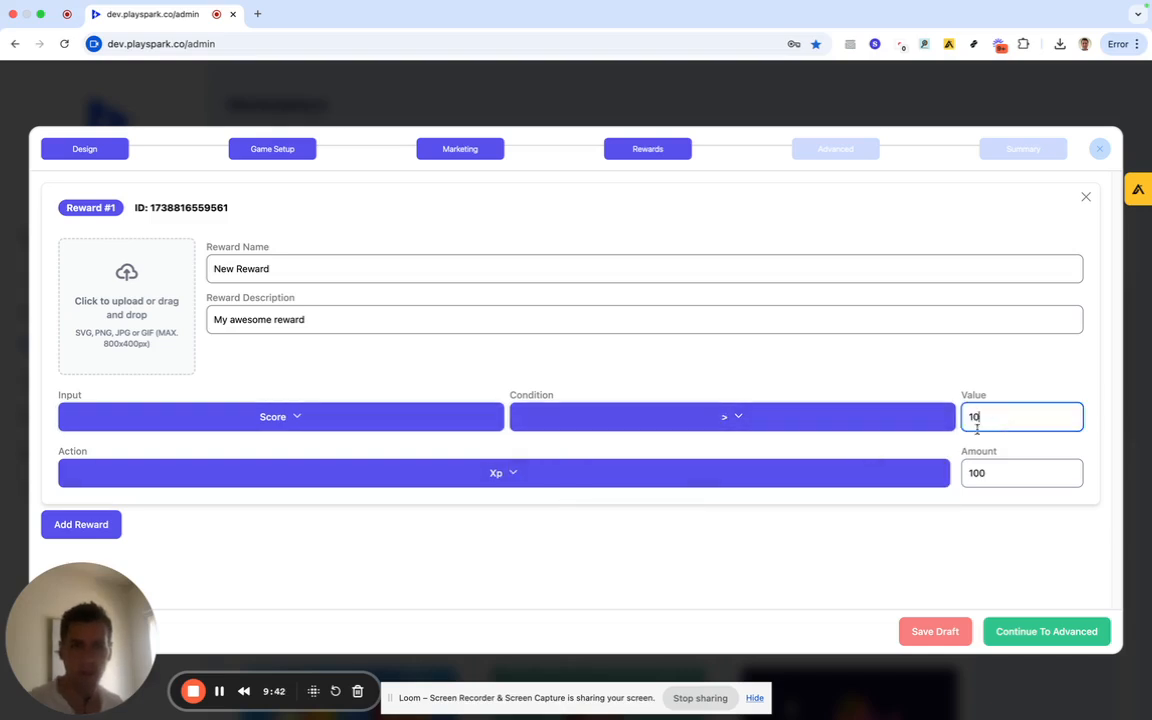
Reopen the reward's Action dropdown to find the HTTPS Webhook option.
left_click(406, 478)
left_click(377, 484)
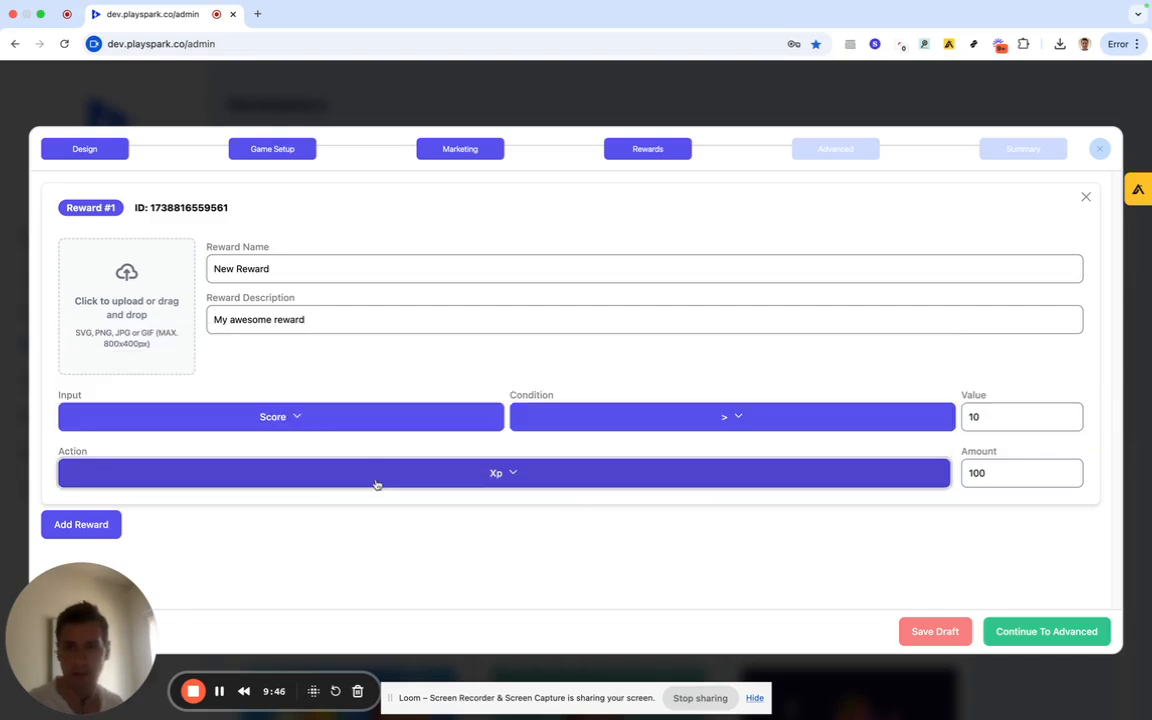
left_click(198, 472)
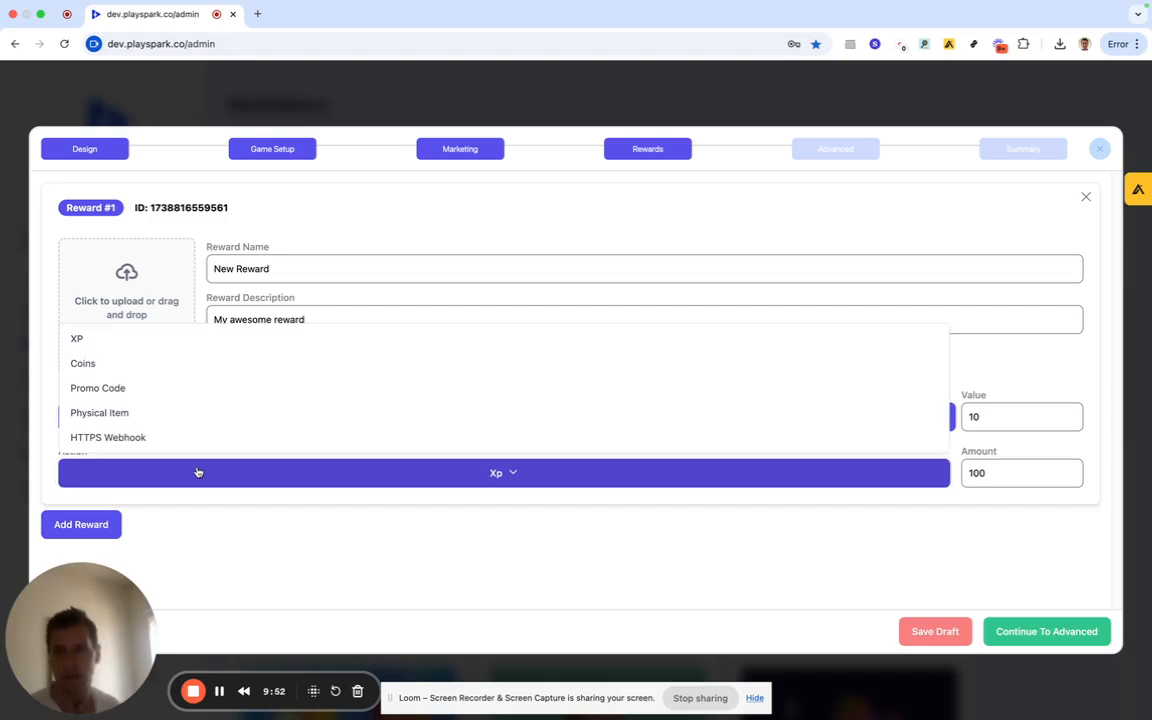
left_click(270, 269)
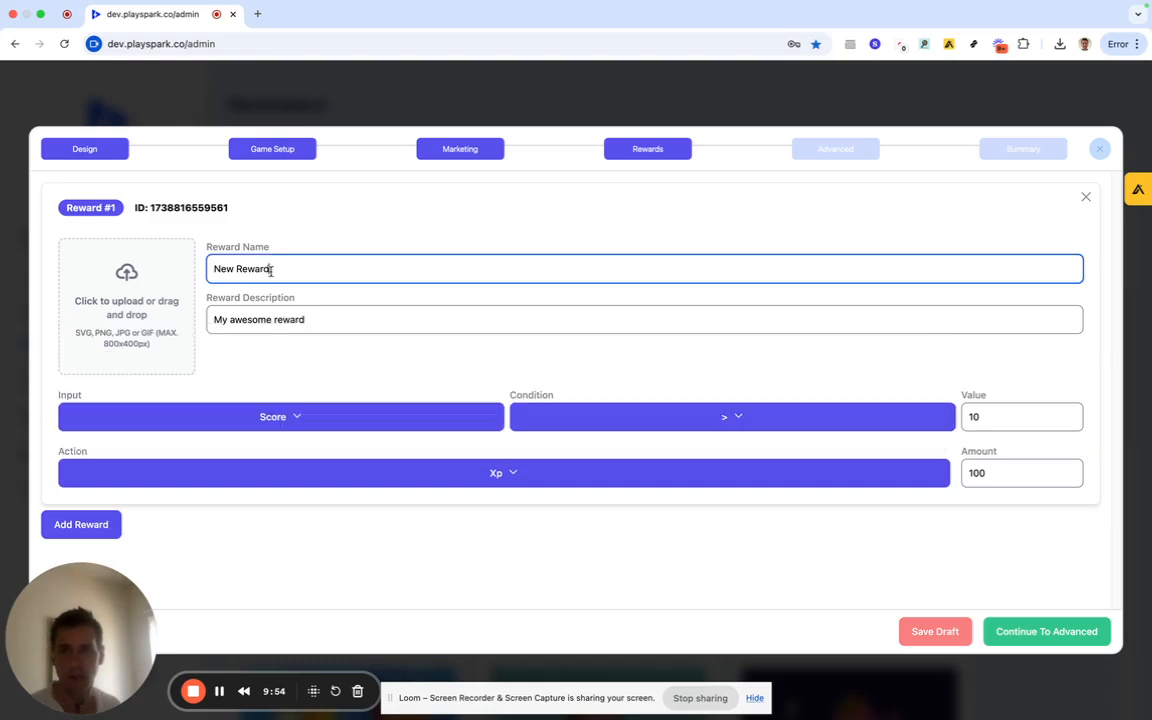
left_click(372, 470)
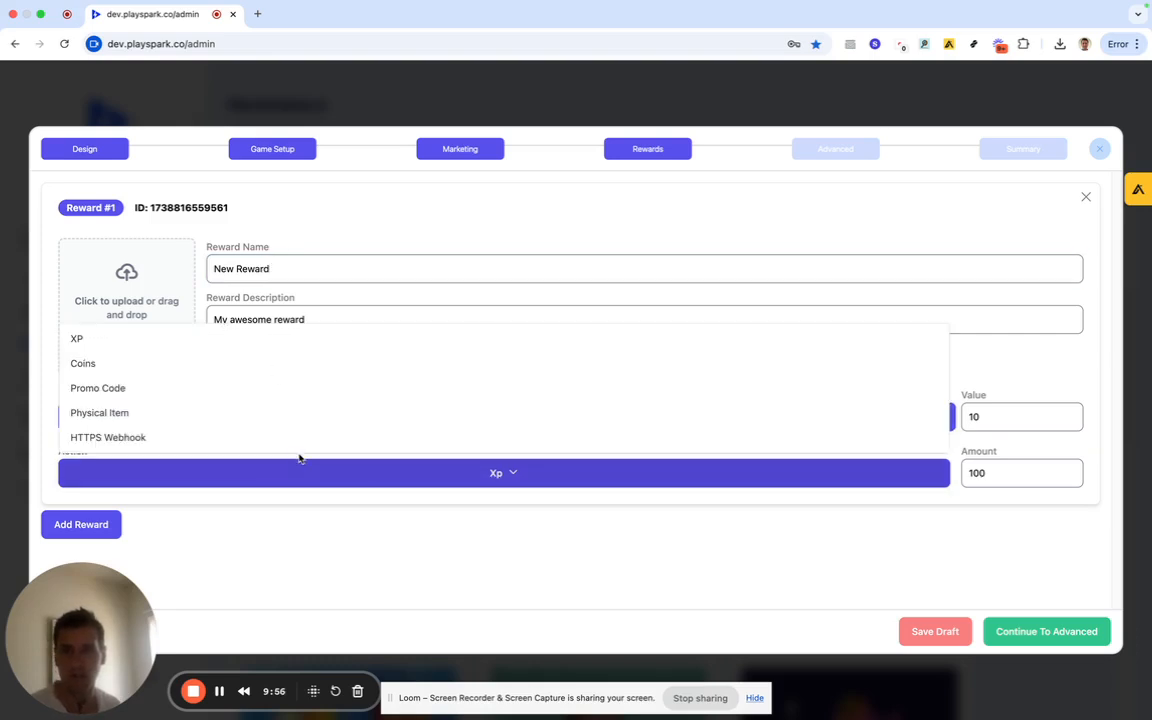
left_click(255, 440)
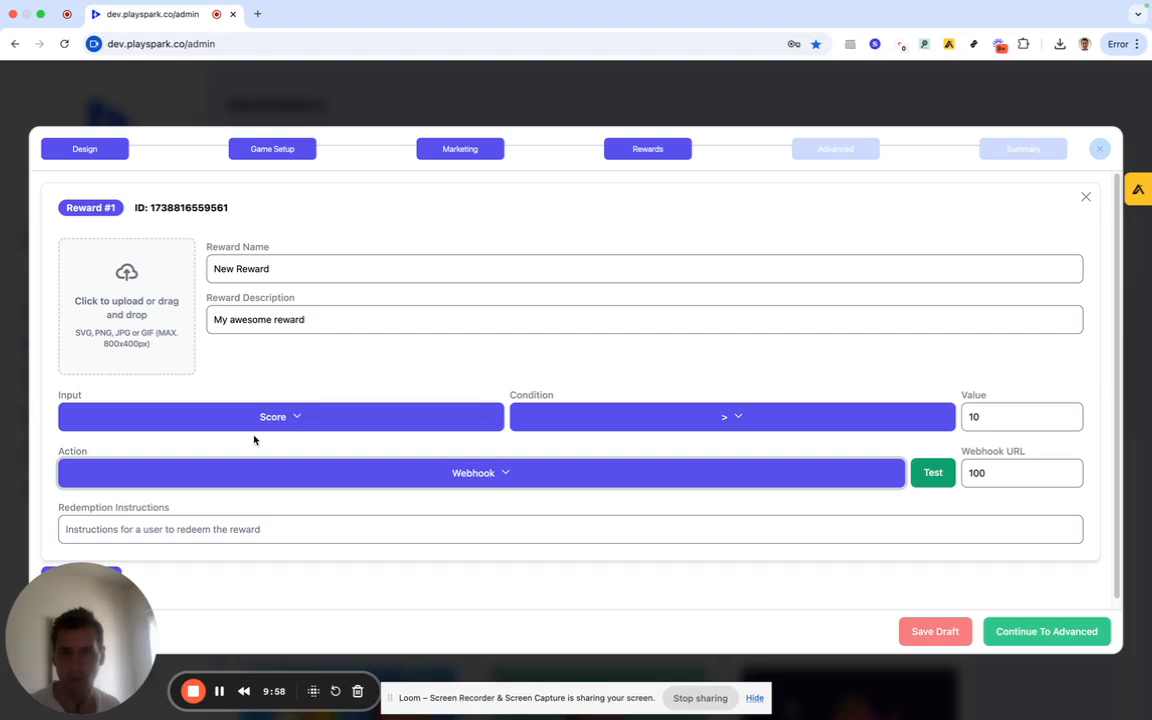
scroll(648, 456, "down", 1)
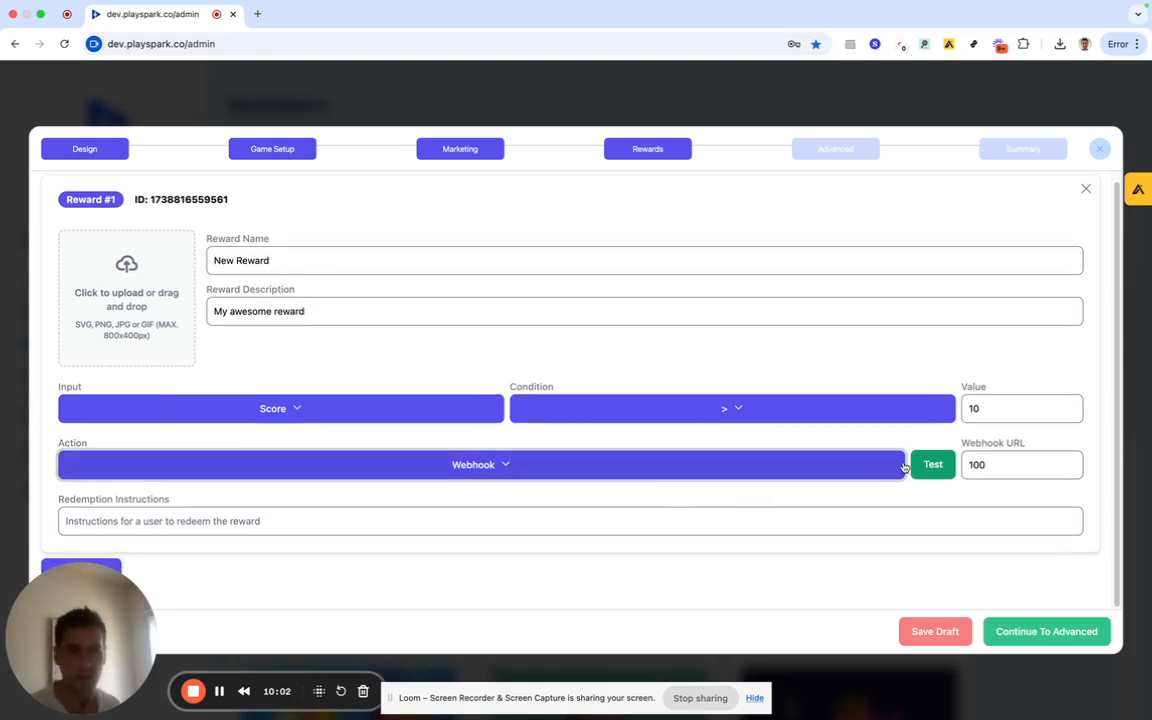
double_click(977, 463)
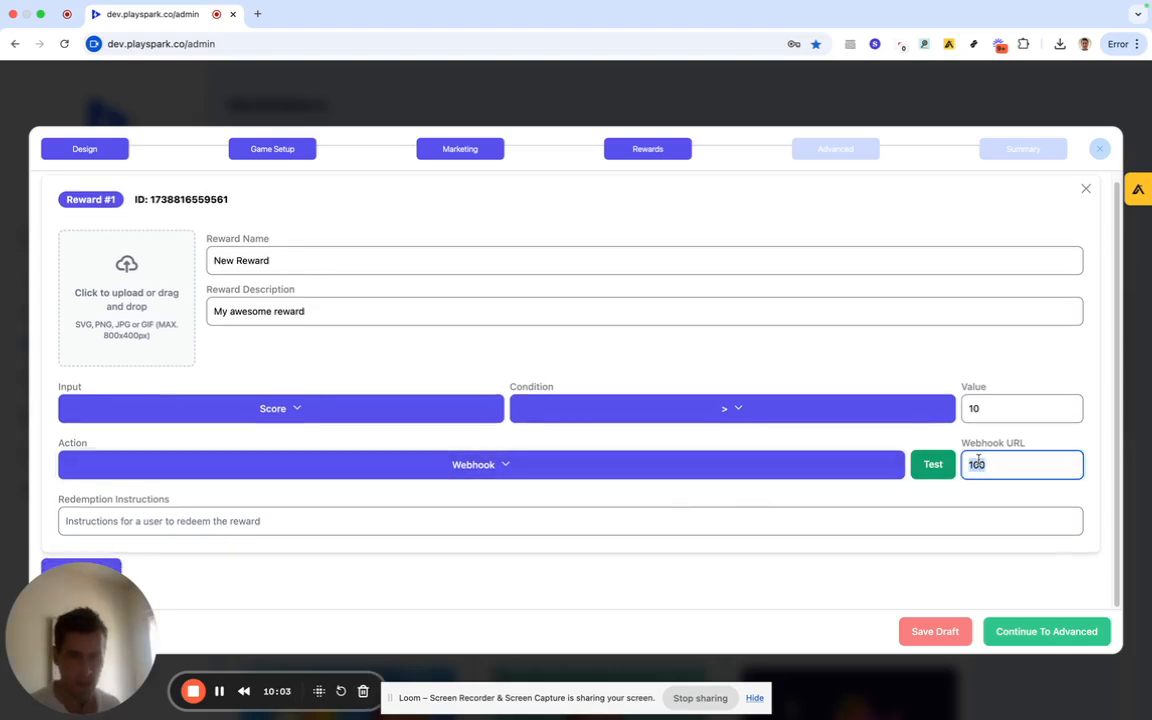
left_click(830, 494)
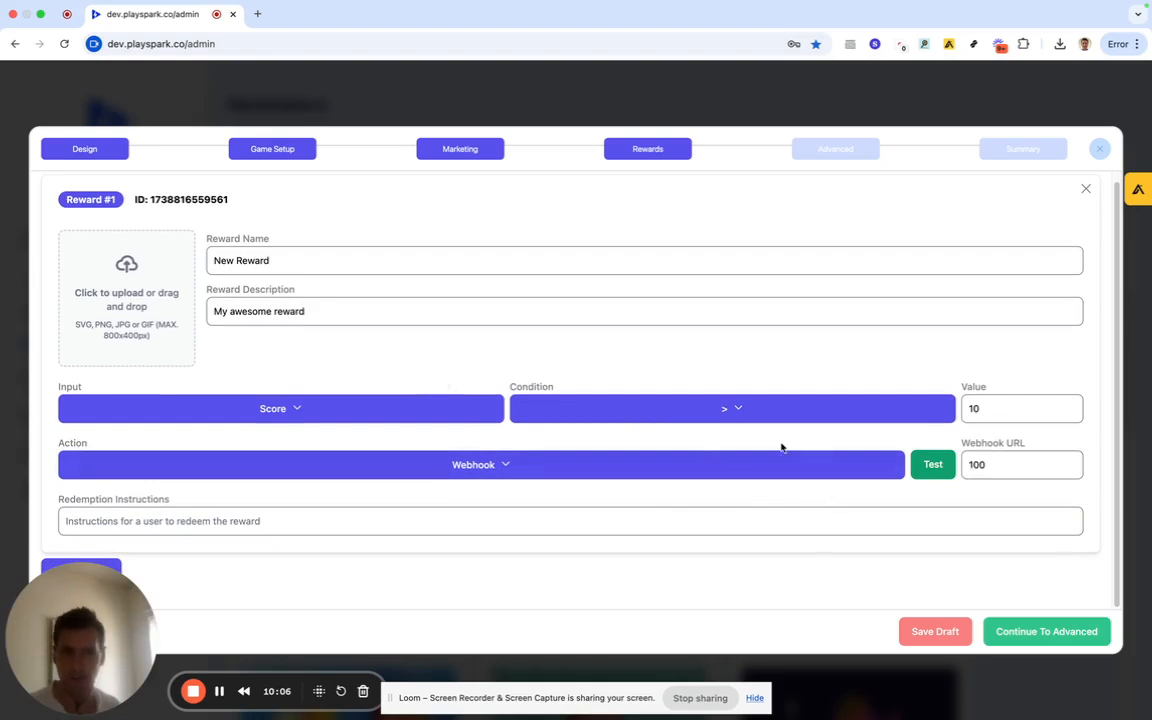
double_click(994, 466)
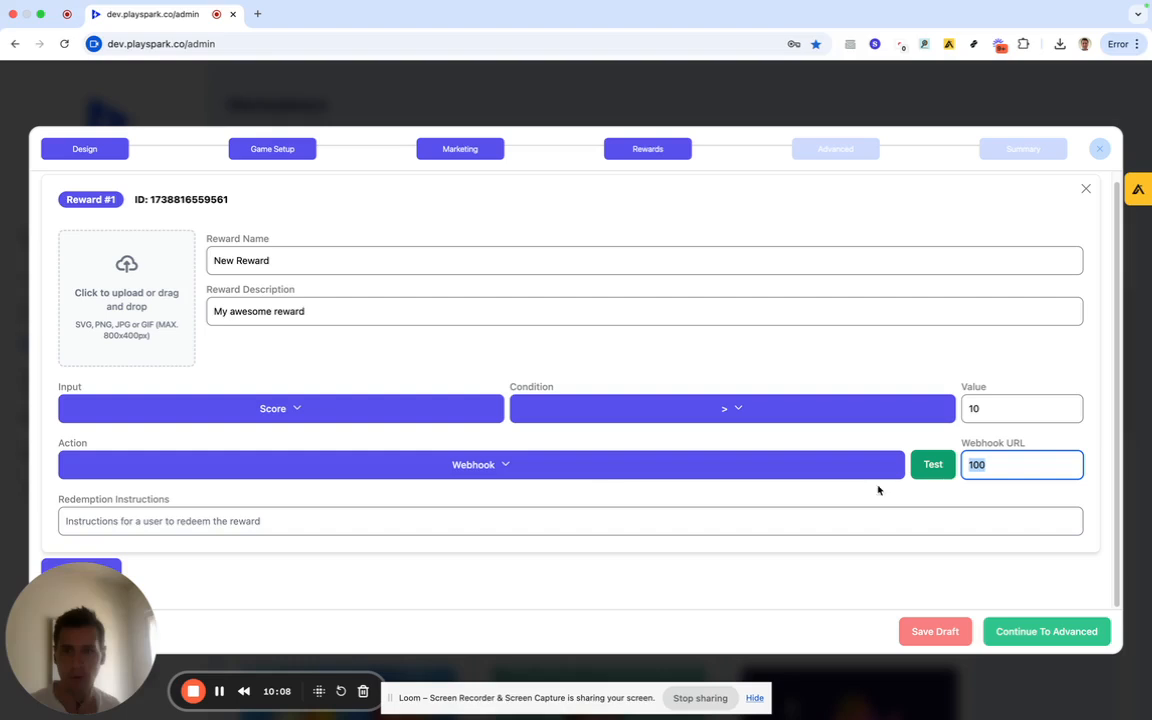
left_click(527, 494)
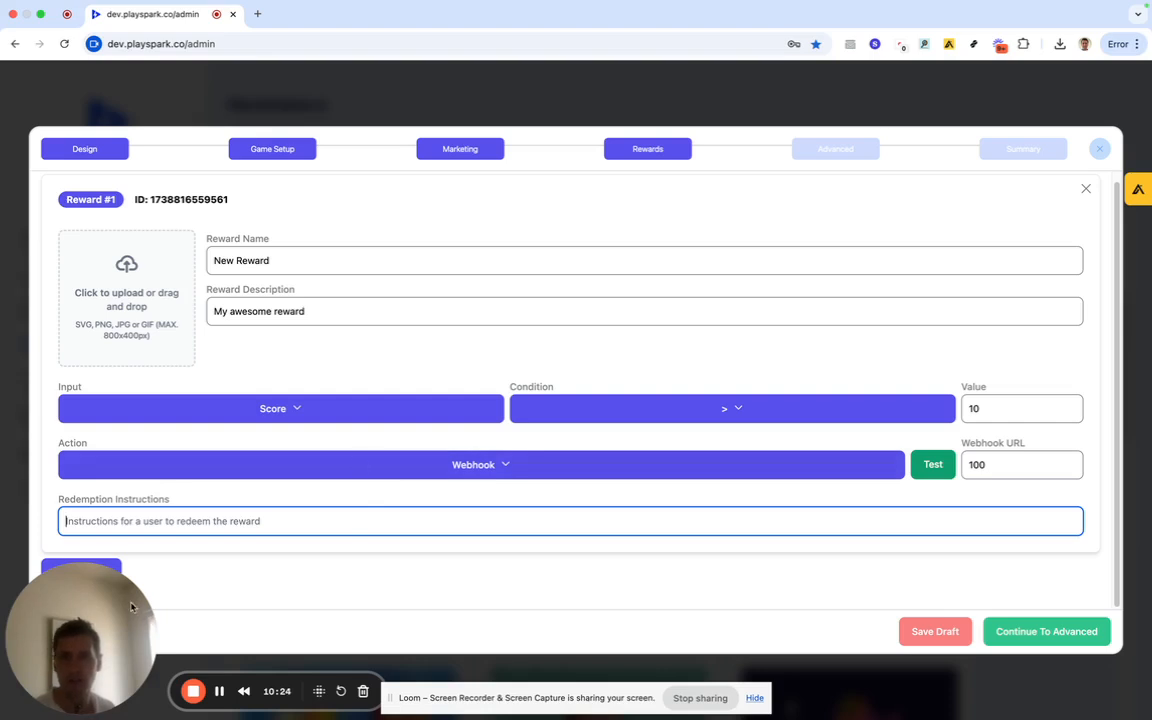
Add Reward #2 with Score == 10 granting 100 XP, keeping XP as its action.
left_click(117, 567)
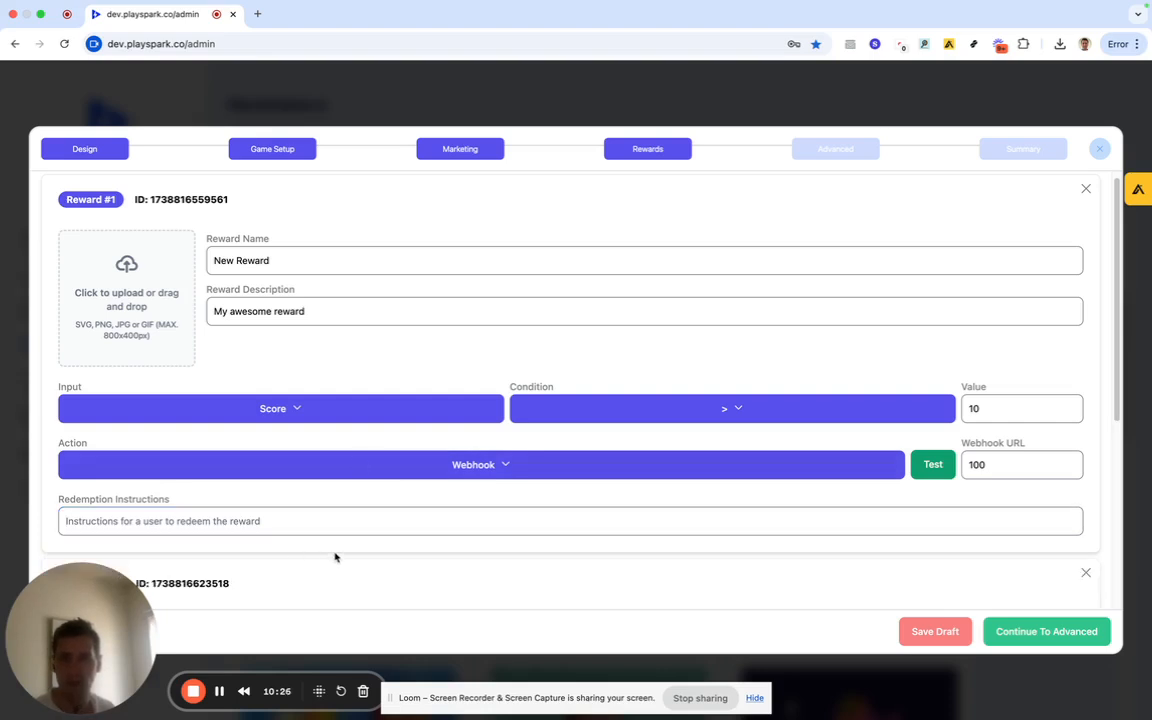
scroll(334, 553, "down", 3)
scroll(422, 521, "down", 1)
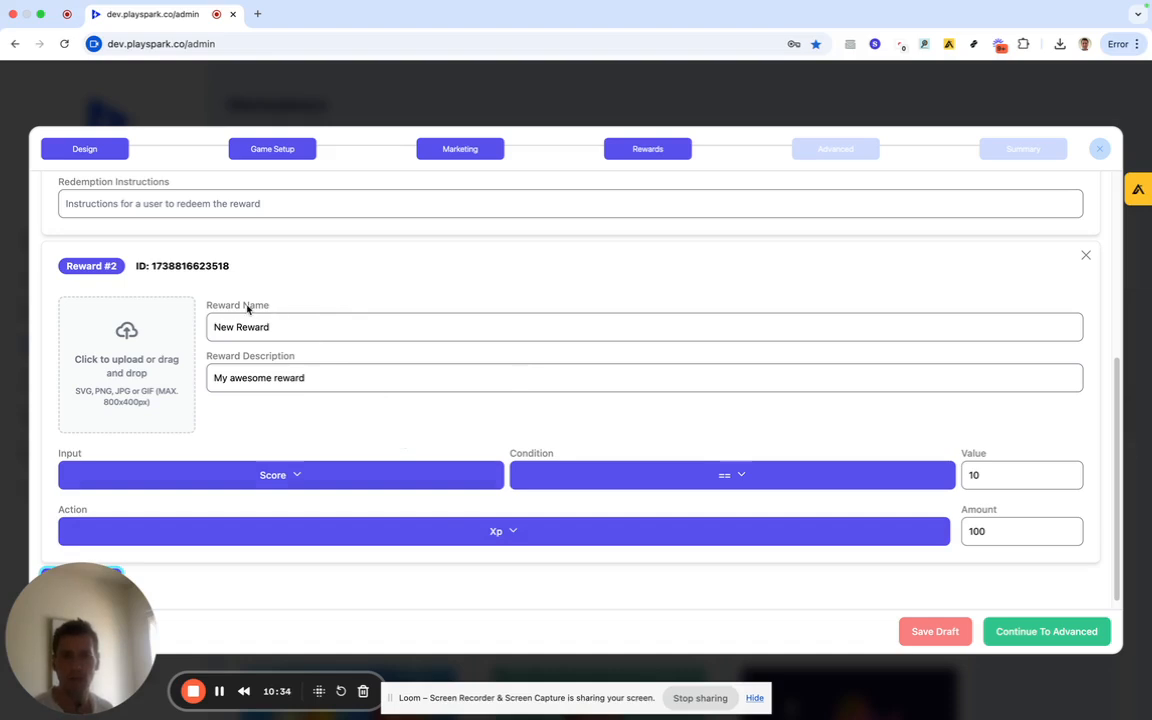
left_click_drag(152, 266, 238, 269)
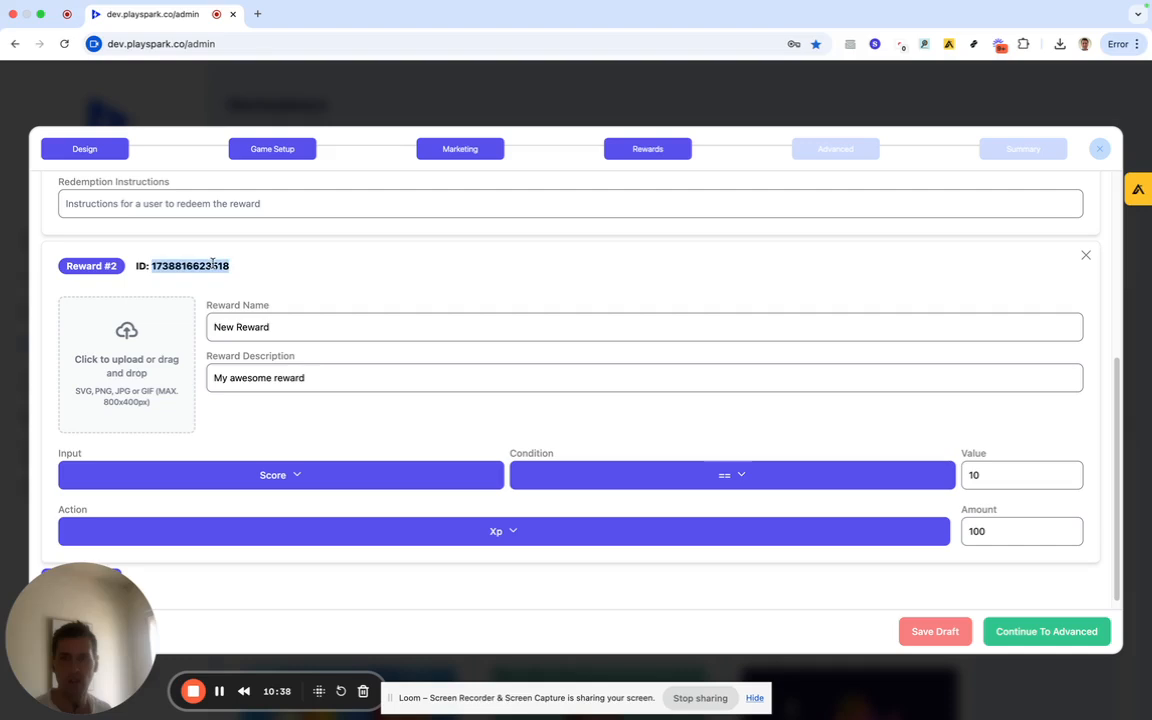
left_click(309, 275)
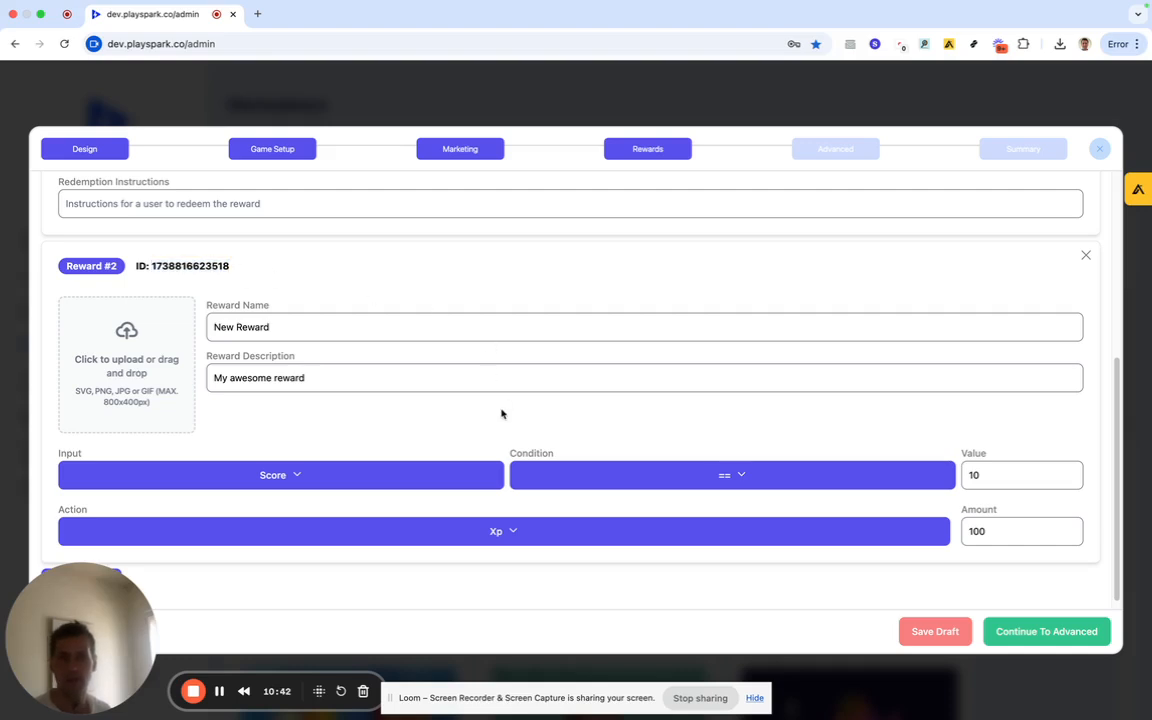
scroll(502, 414, "down", 1)
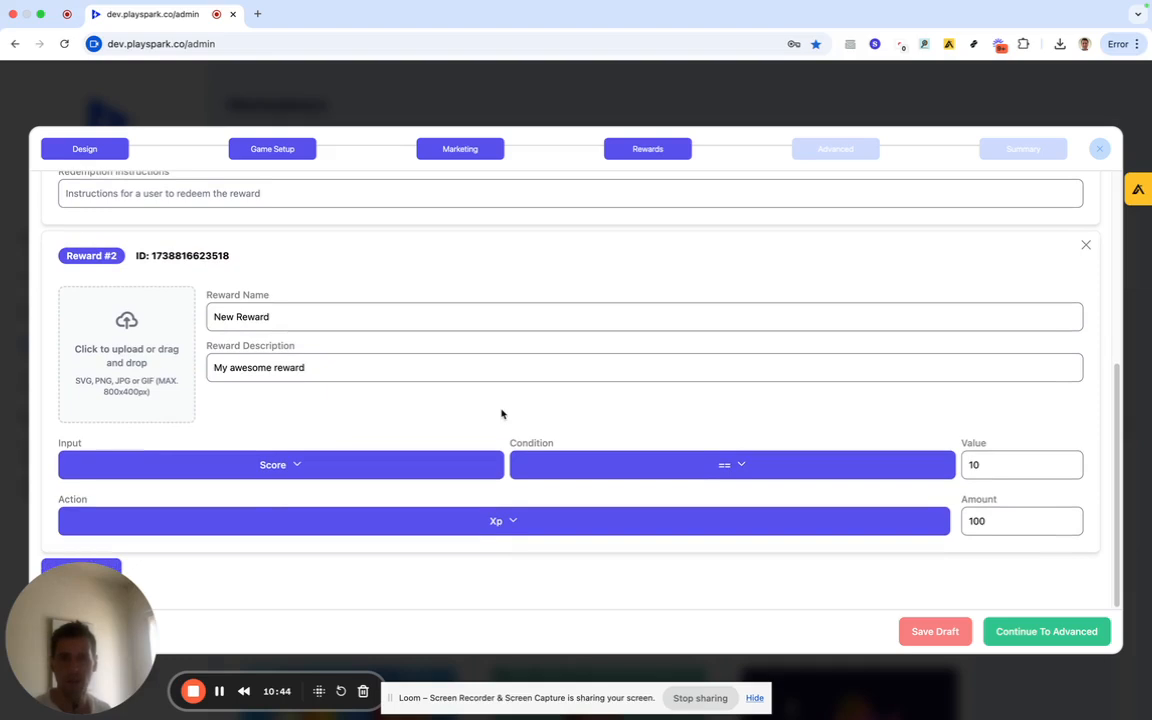
left_click(443, 526)
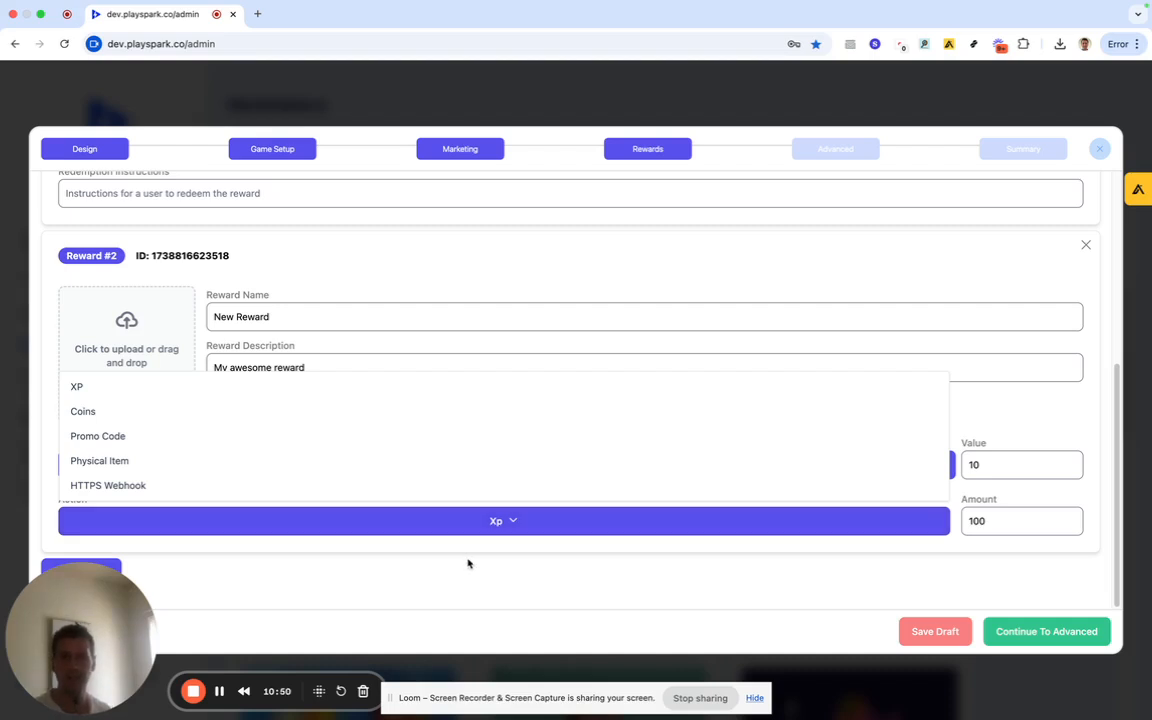
left_click(439, 556)
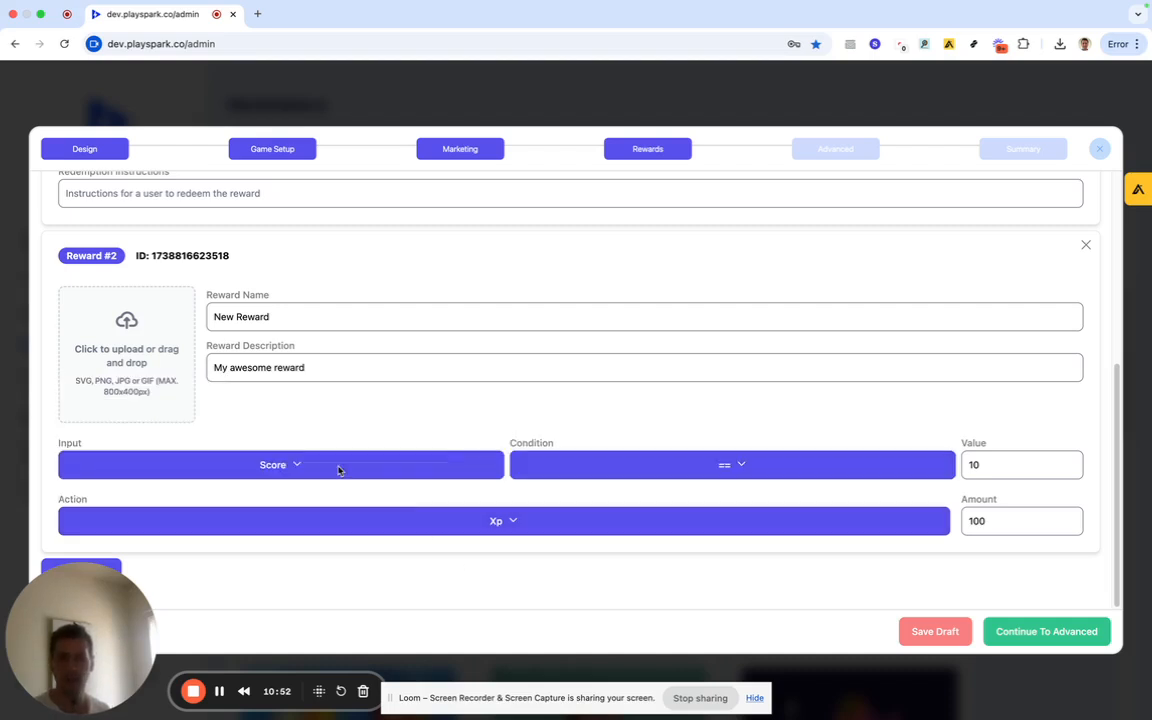
Review the Advanced step, leave every toggle off, and go to Summary.
left_click(830, 152)
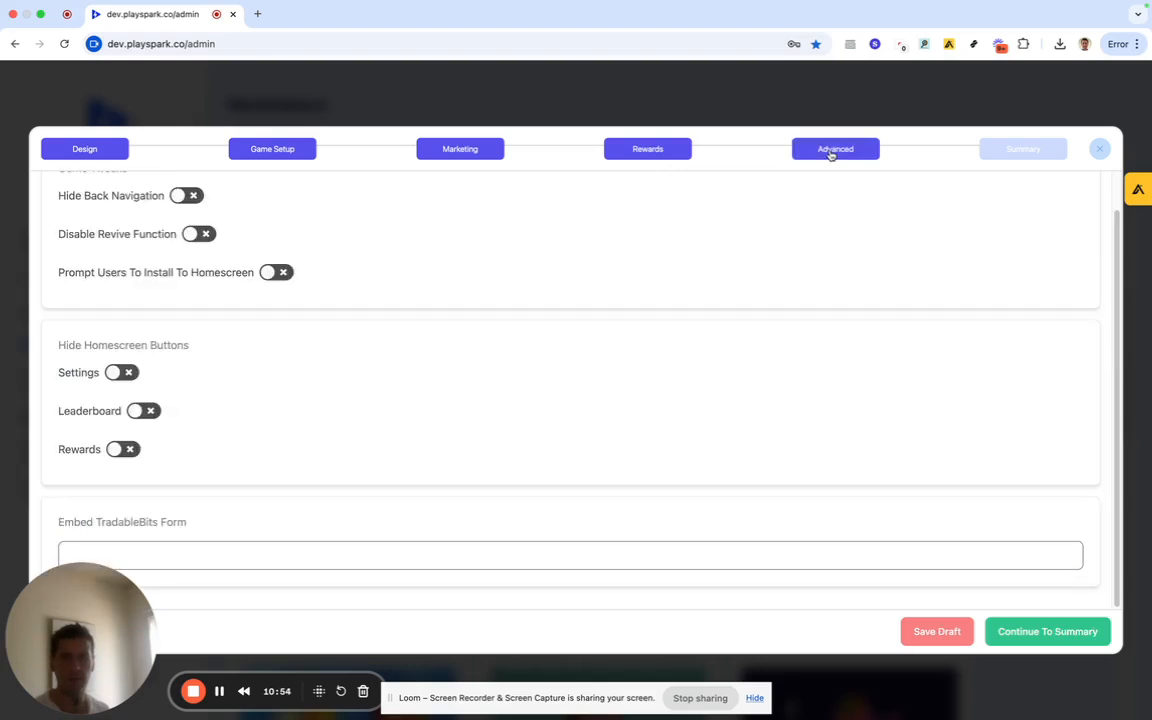
scroll(495, 250, "up", 2)
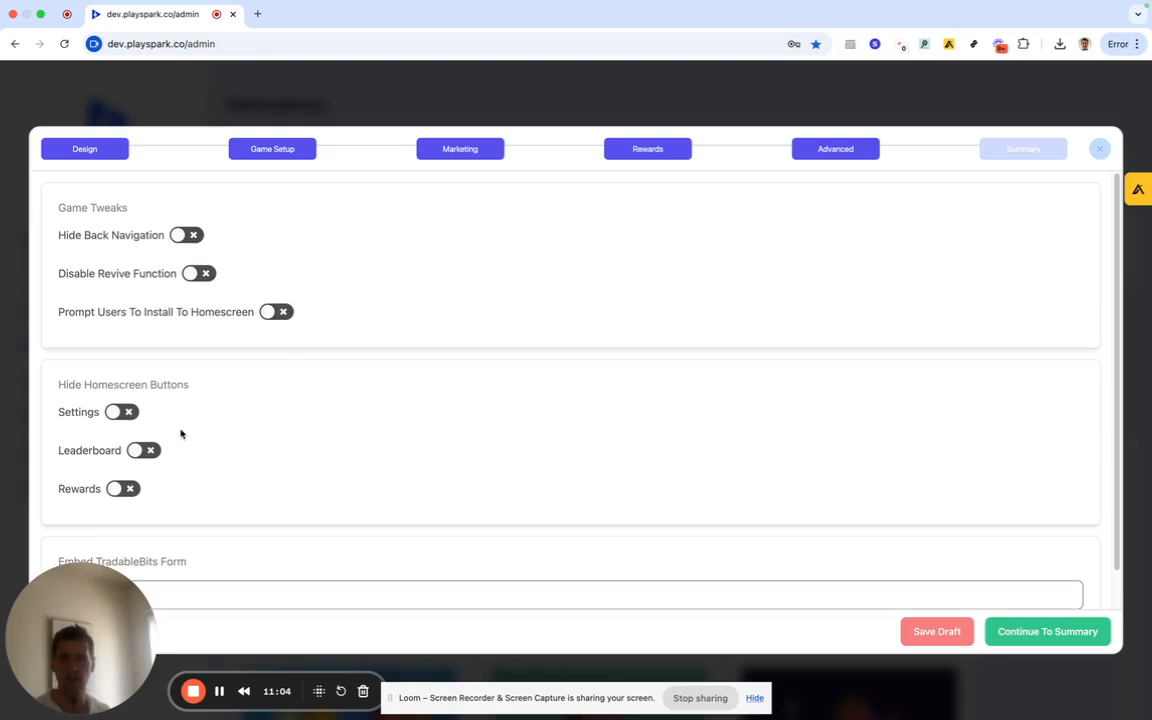
scroll(150, 425, "down", 1)
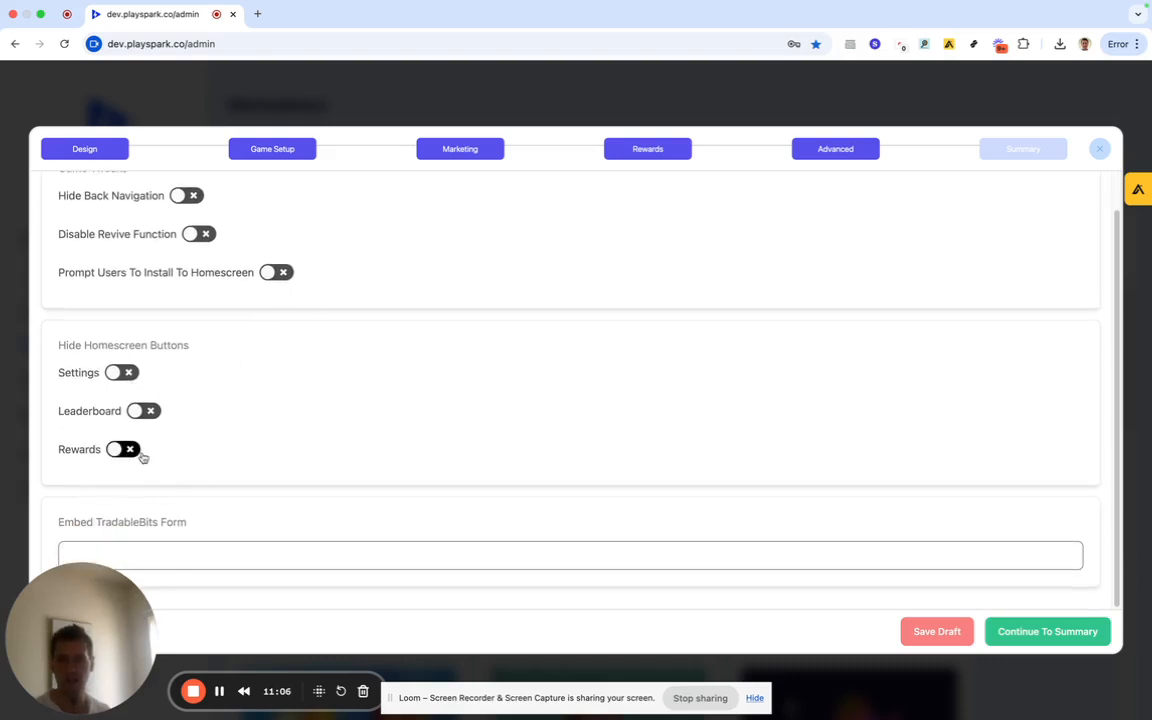
scroll(370, 452, "up", 1)
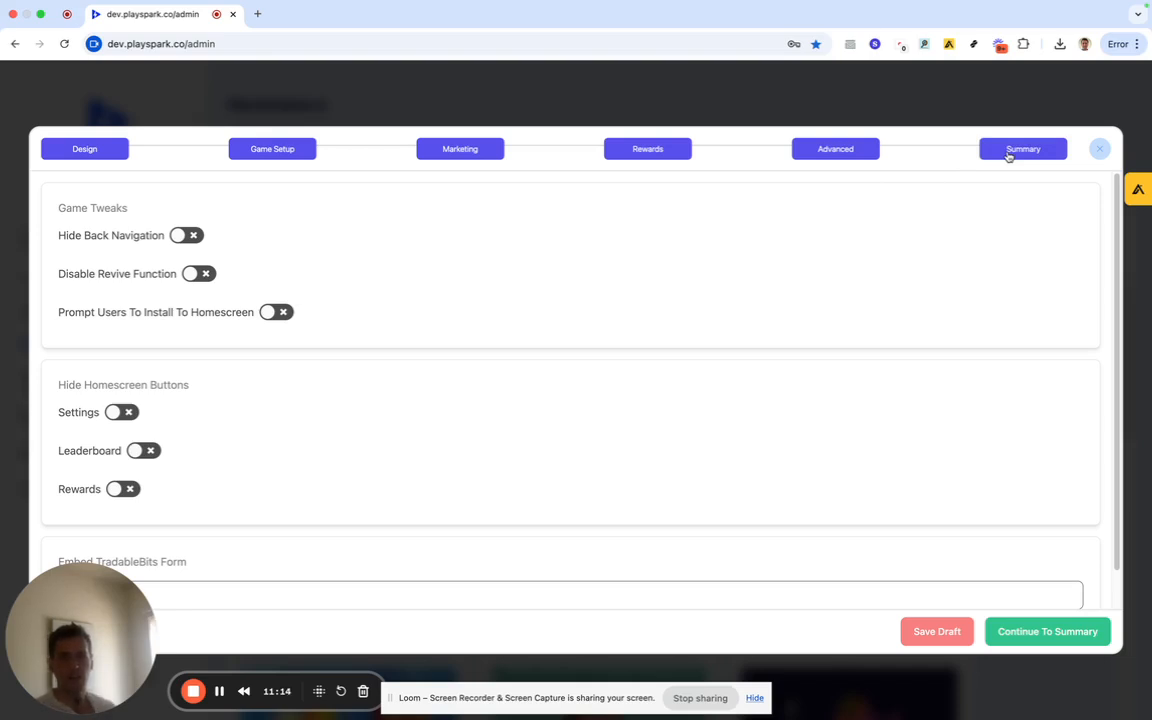
left_click(1009, 153)
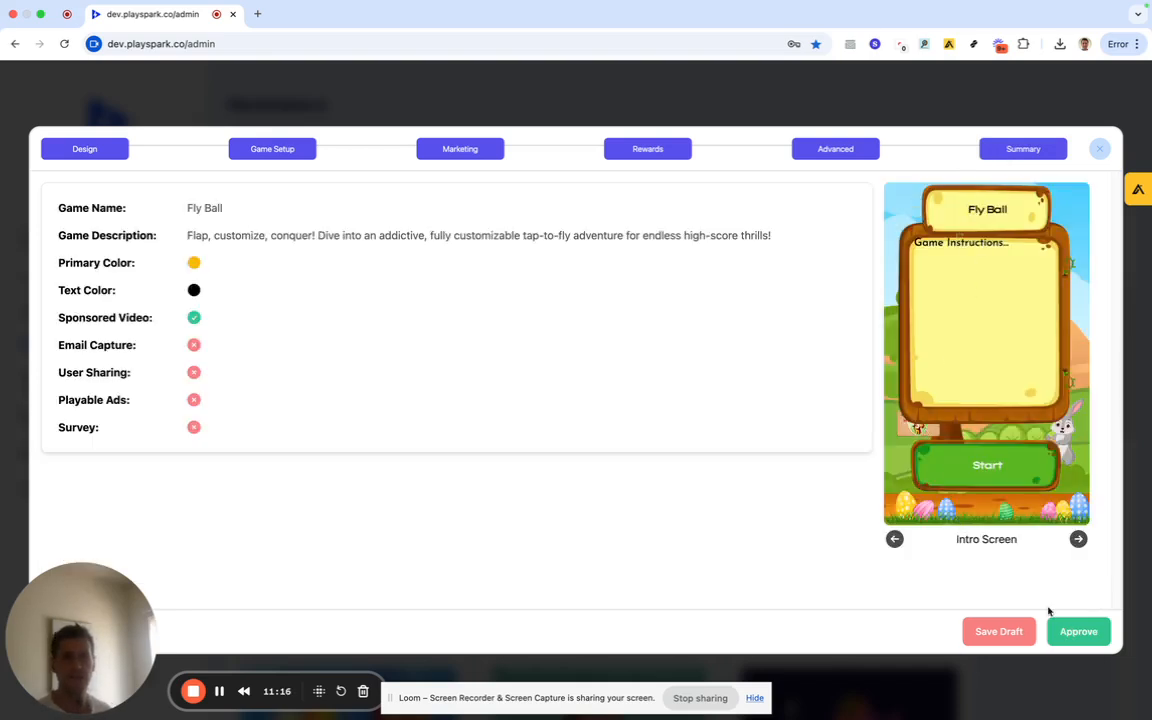
Save the tournament as a draft and list Draft Games in My Games.
left_click(1000, 632)
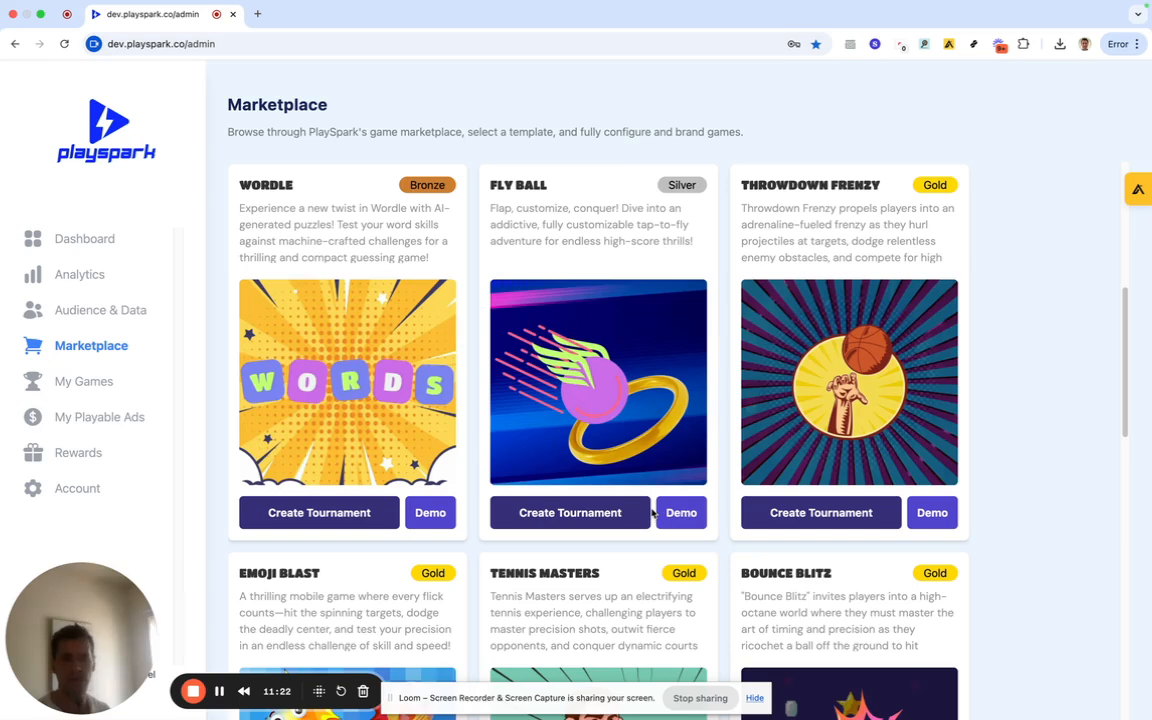
left_click(101, 381)
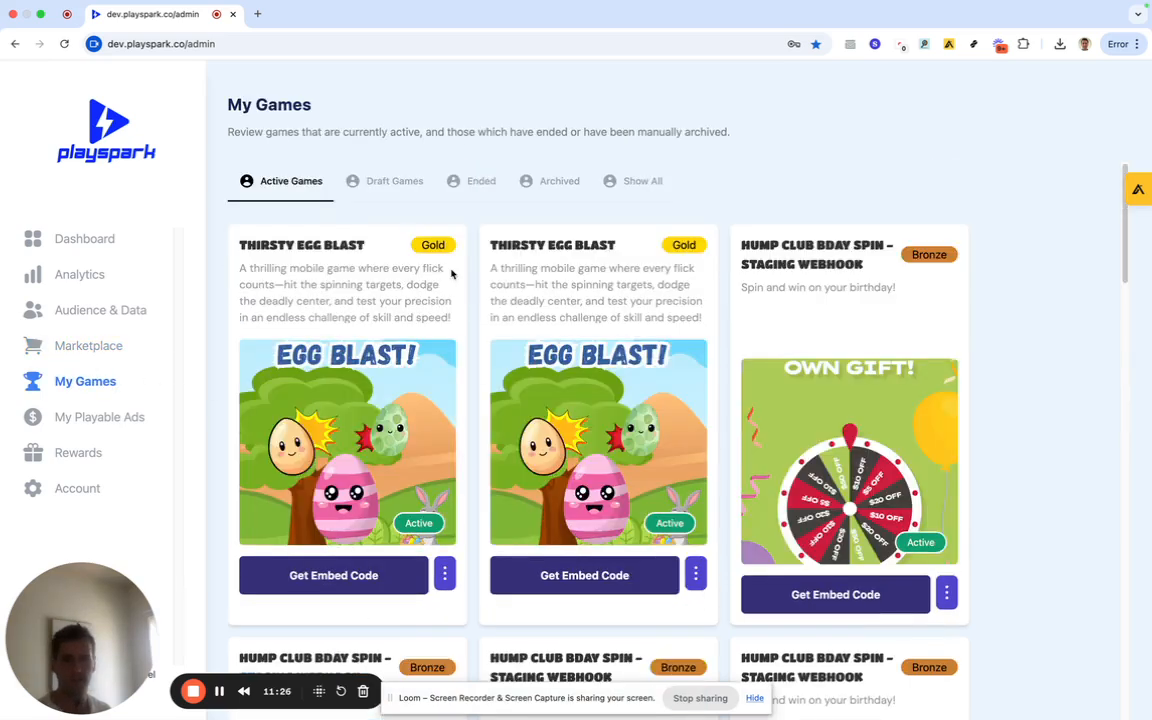
left_click(376, 180)
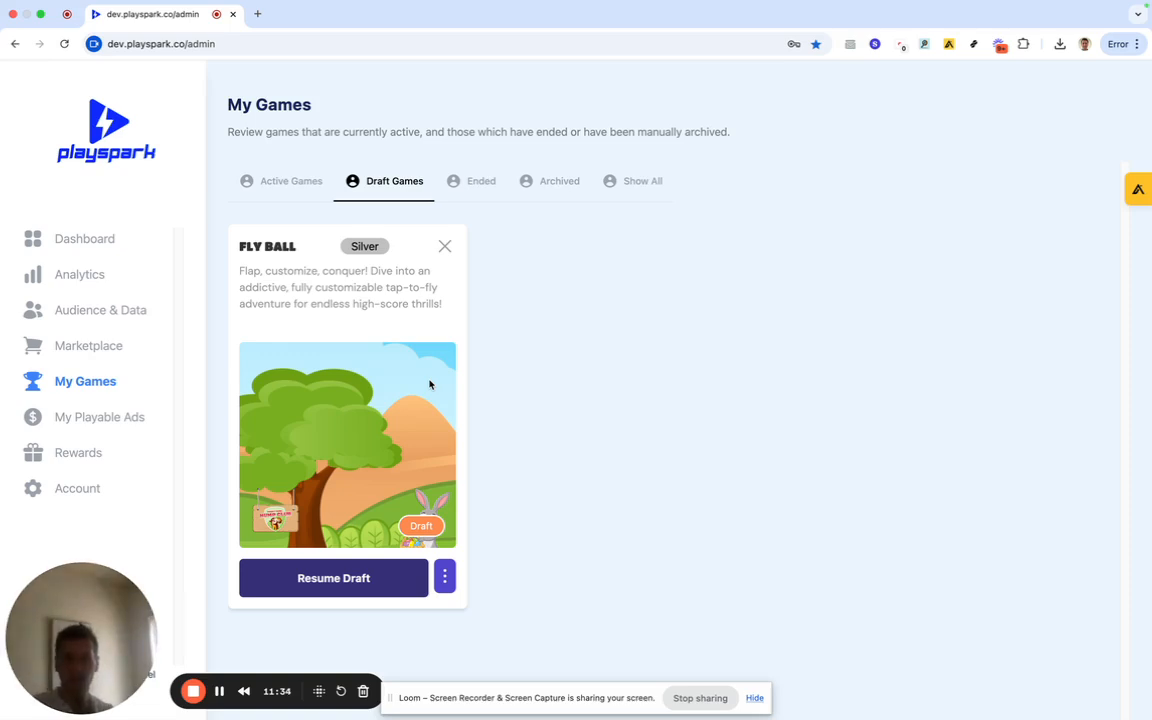
Resume the Fly Ball draft, set No End Date, and approve it from Summary.
left_click(399, 572)
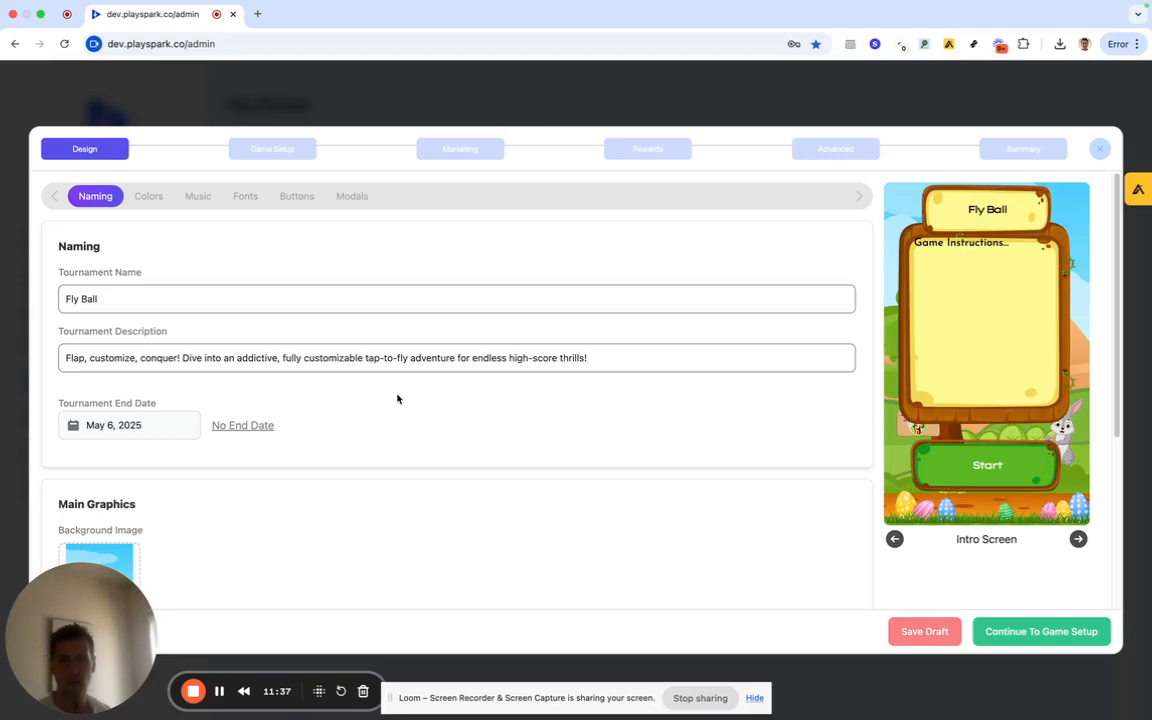
left_click(256, 425)
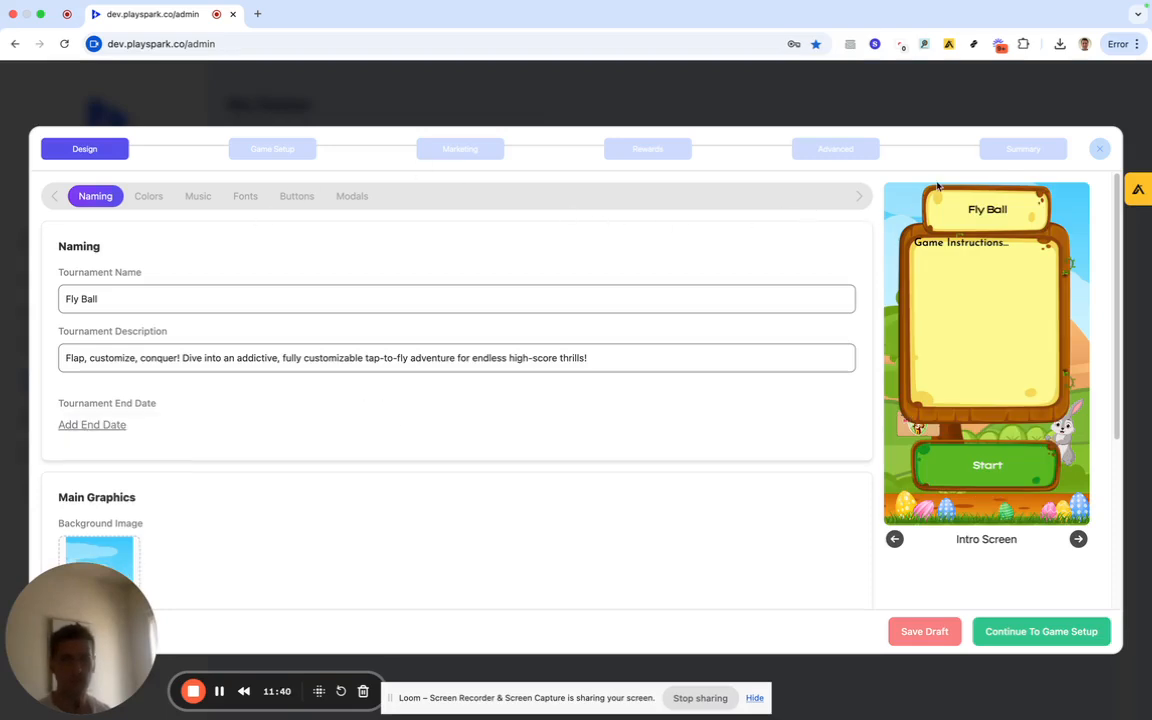
left_click(1022, 148)
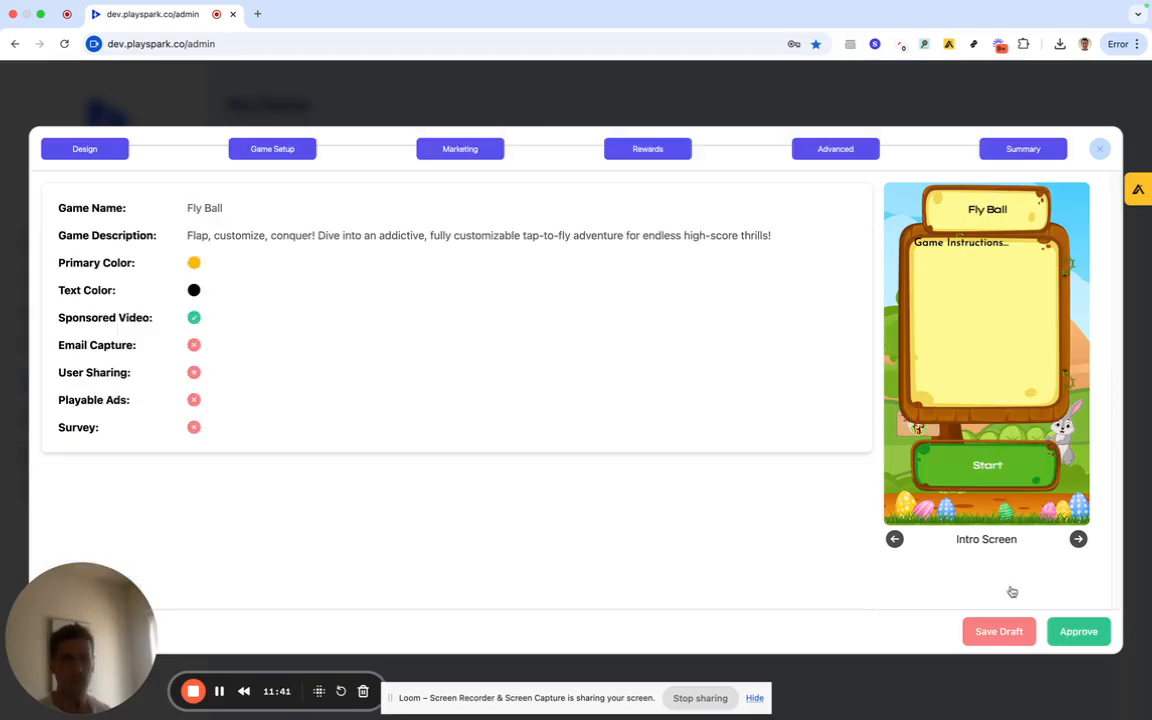
left_click(1078, 632)
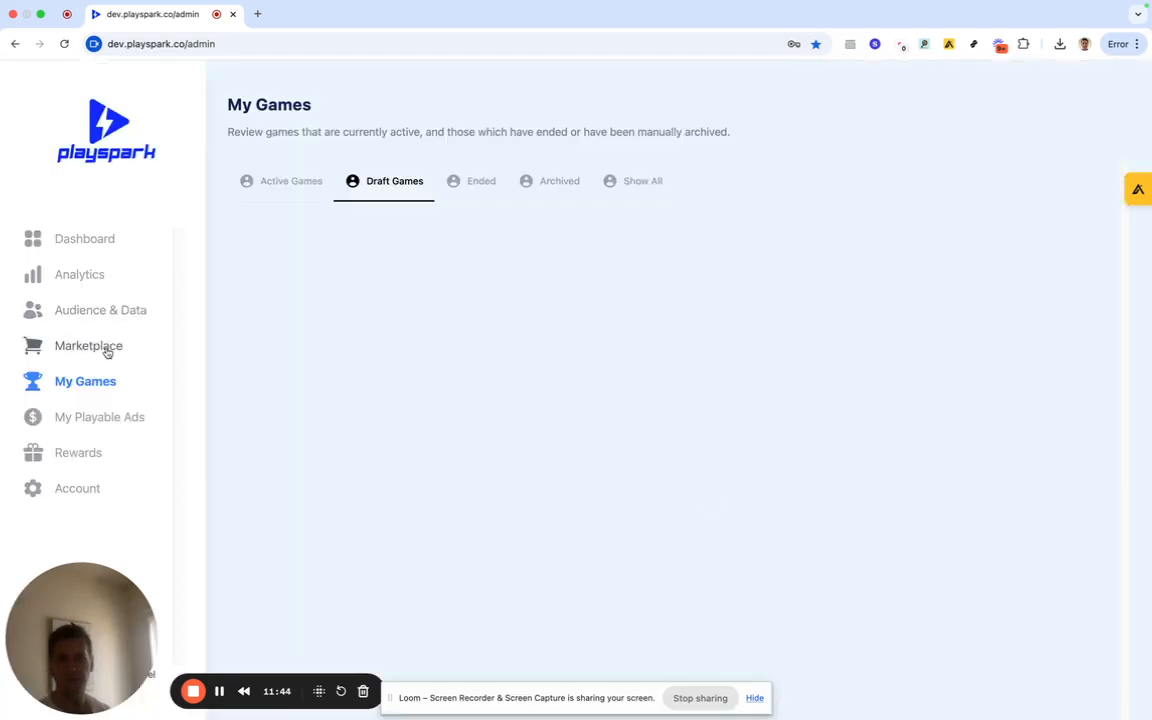
From Active Games, copy Fly Ball's Email/Social embed link and close the dialog.
left_click(107, 347)
left_click(103, 381)
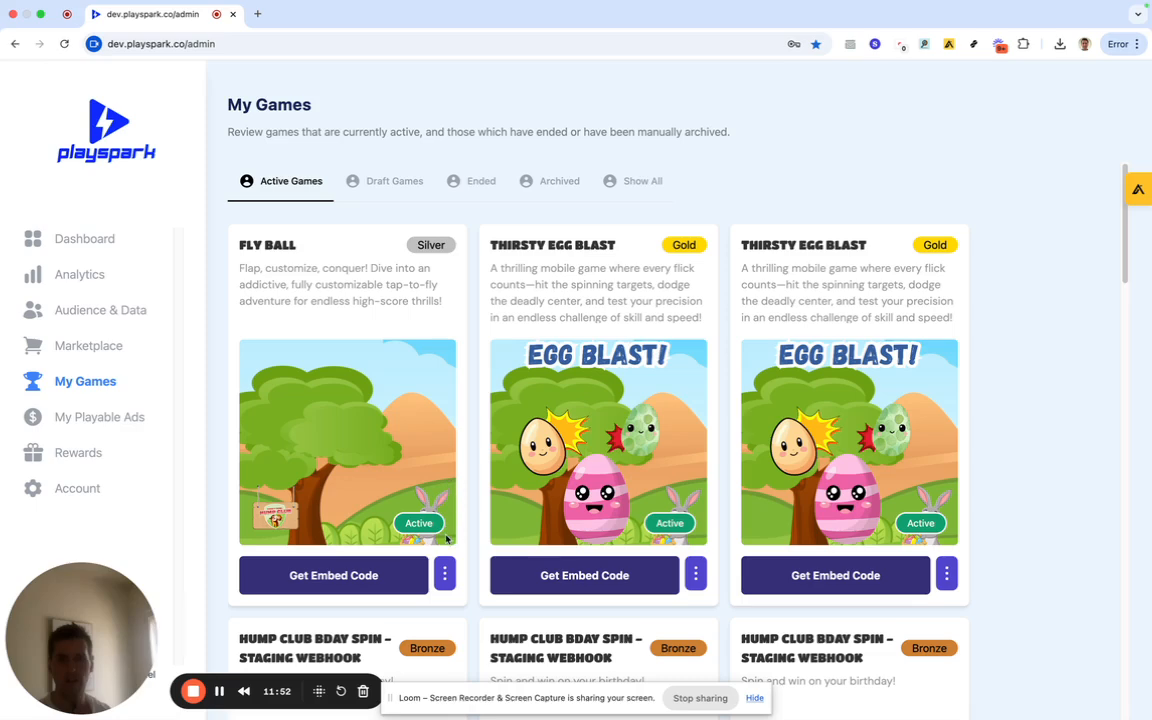
left_click(376, 574)
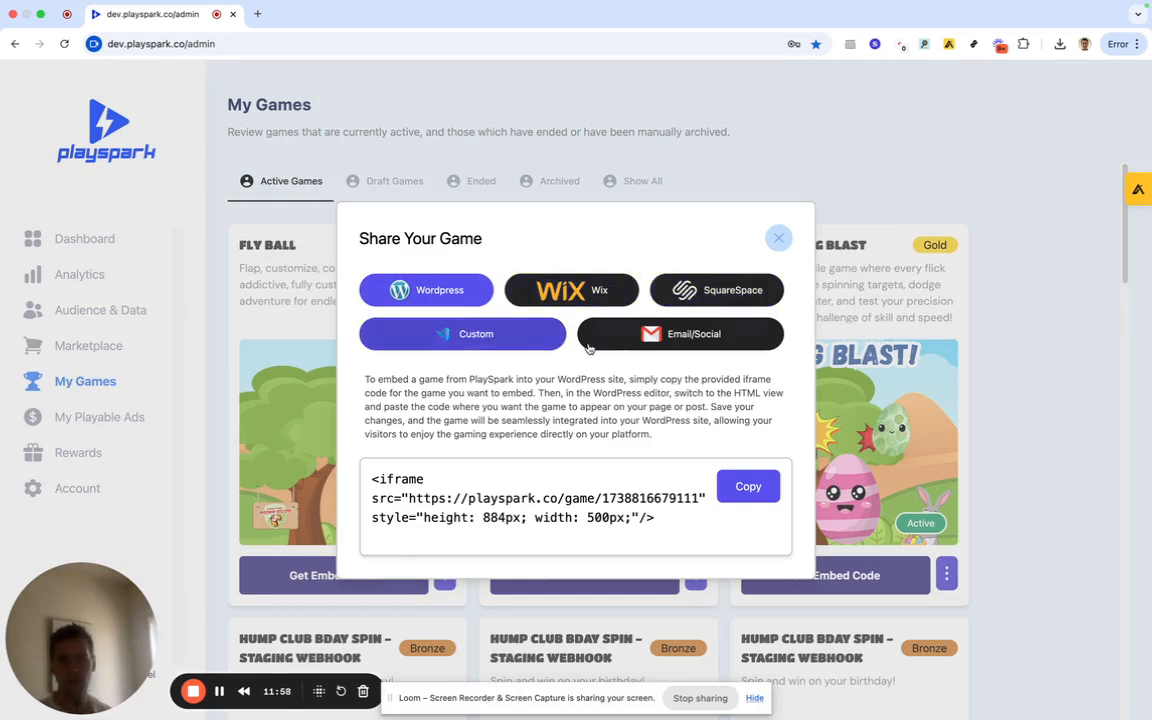
left_click(650, 338)
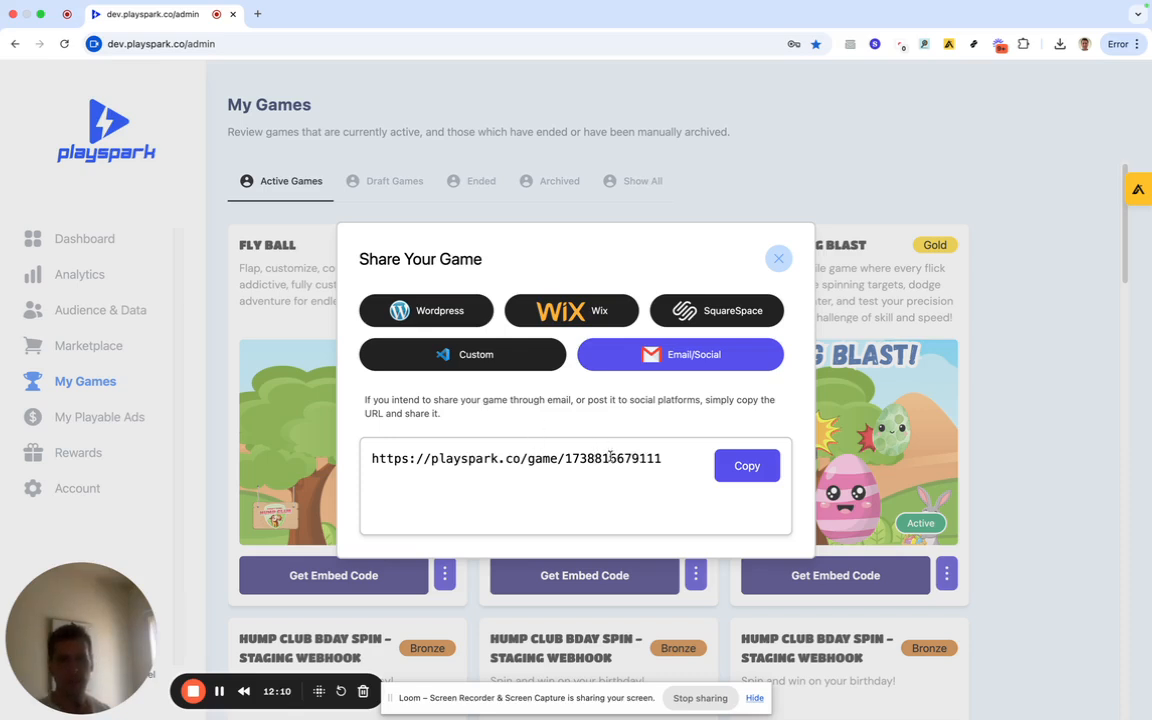
left_click(729, 468)
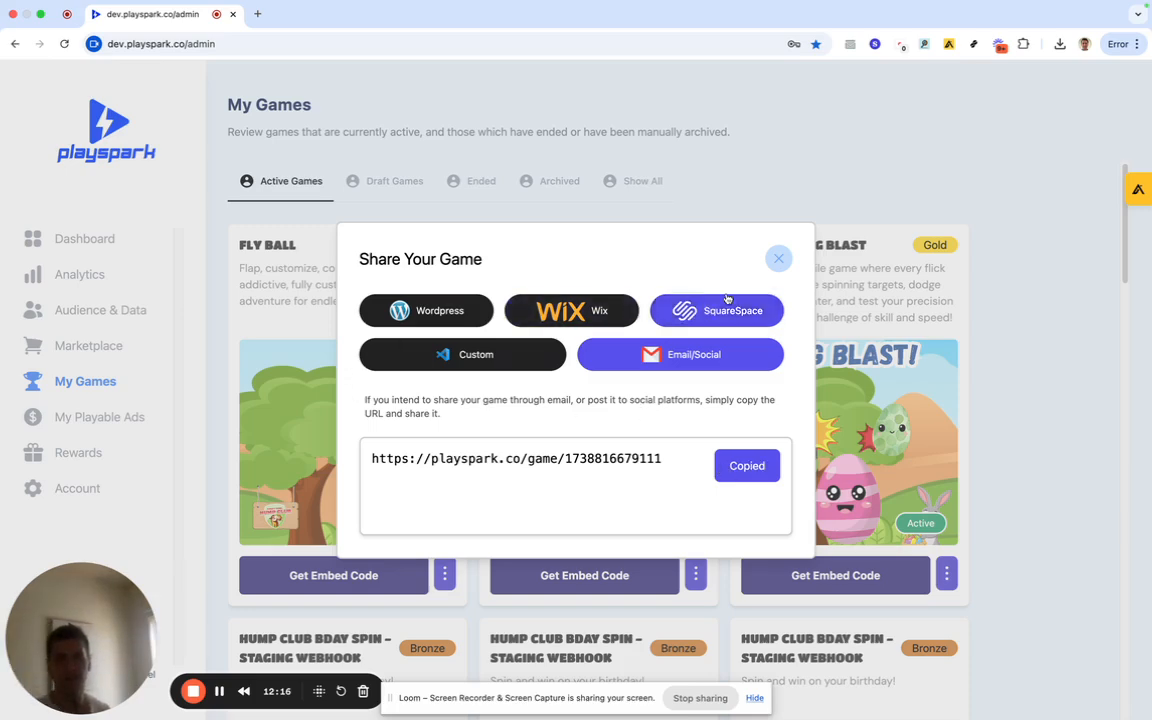
left_click(776, 259)
left_click(445, 574)
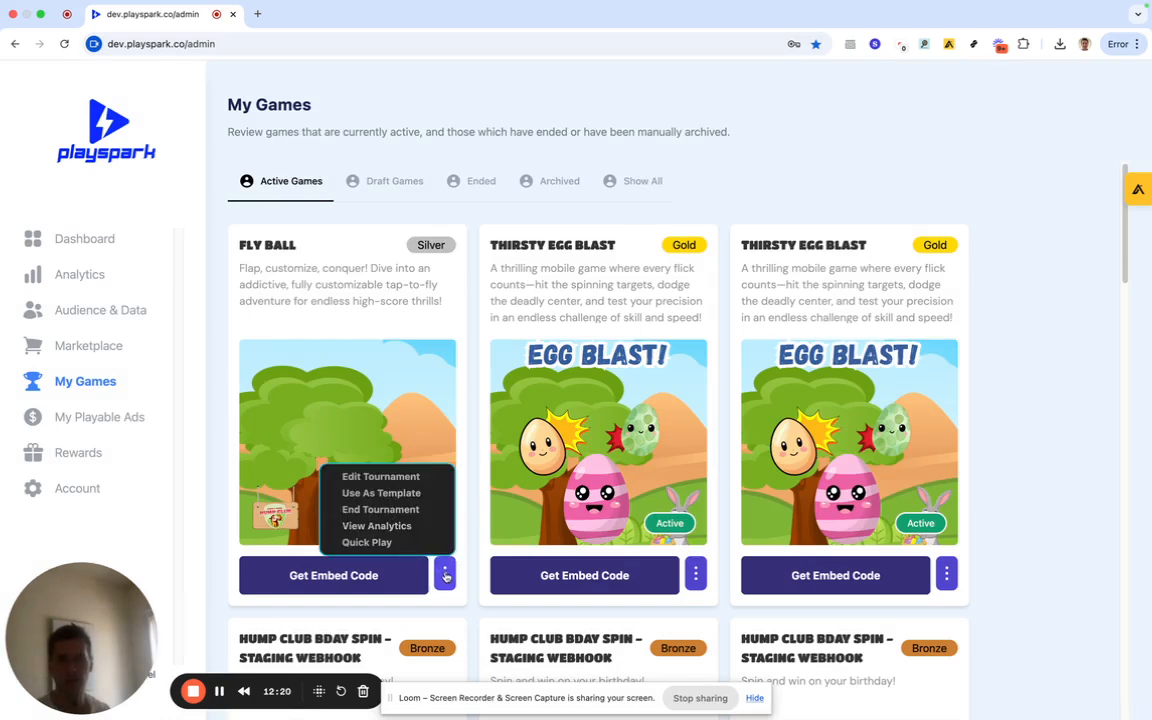
left_click(445, 575)
left_click(445, 576)
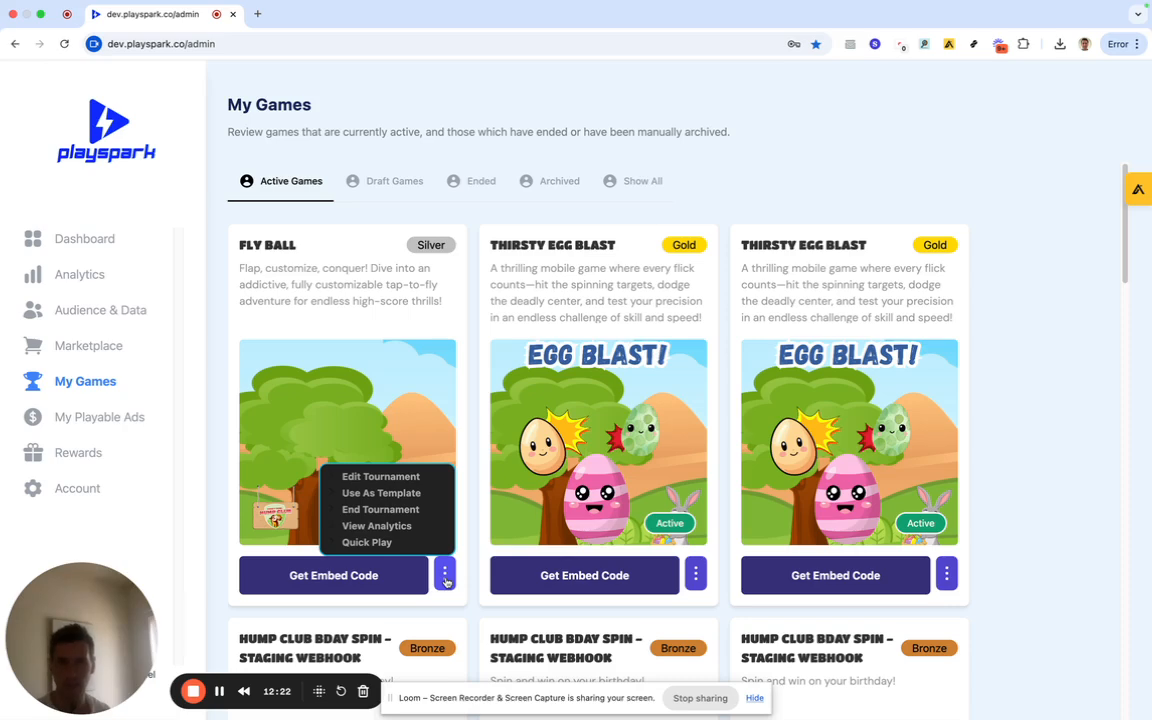
left_click(376, 526)
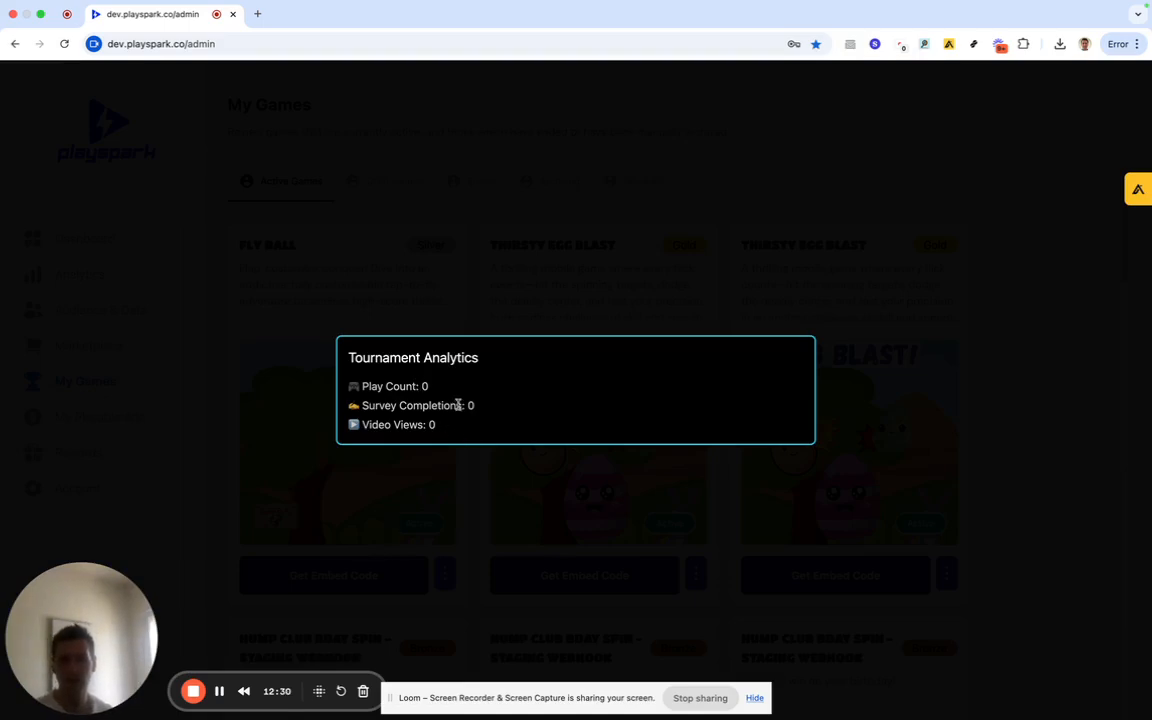
left_click(472, 466)
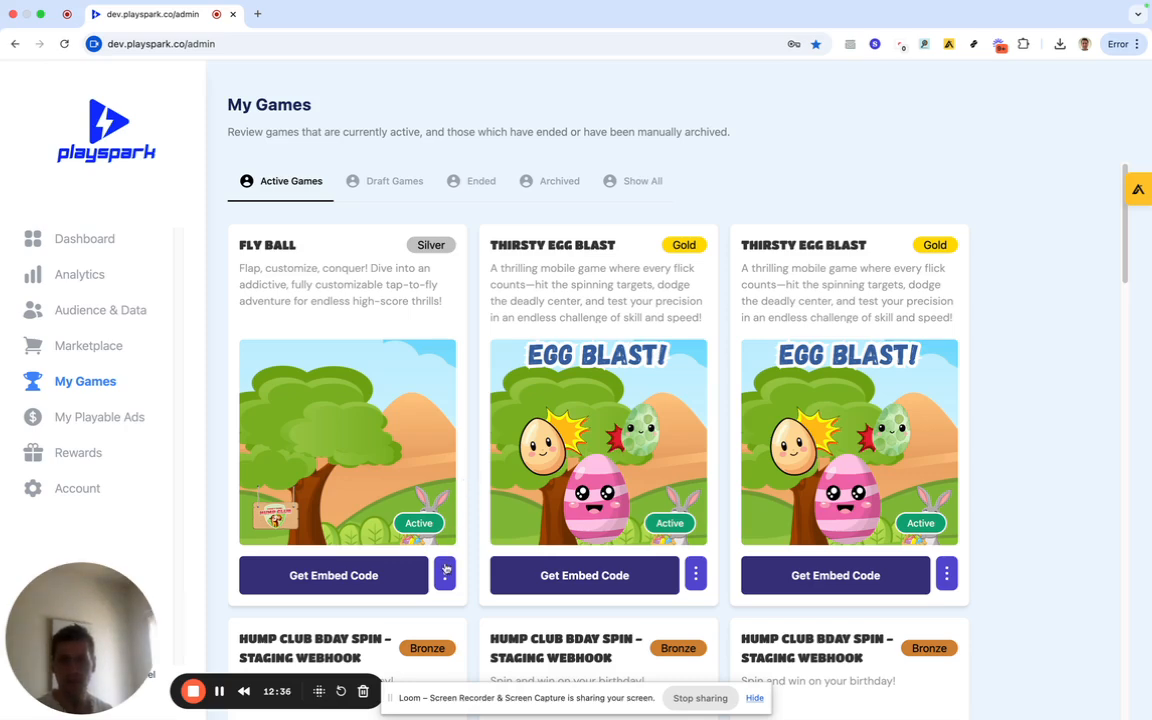
scroll(470, 530, "down", 1)
scroll(470, 527, "up", 1)
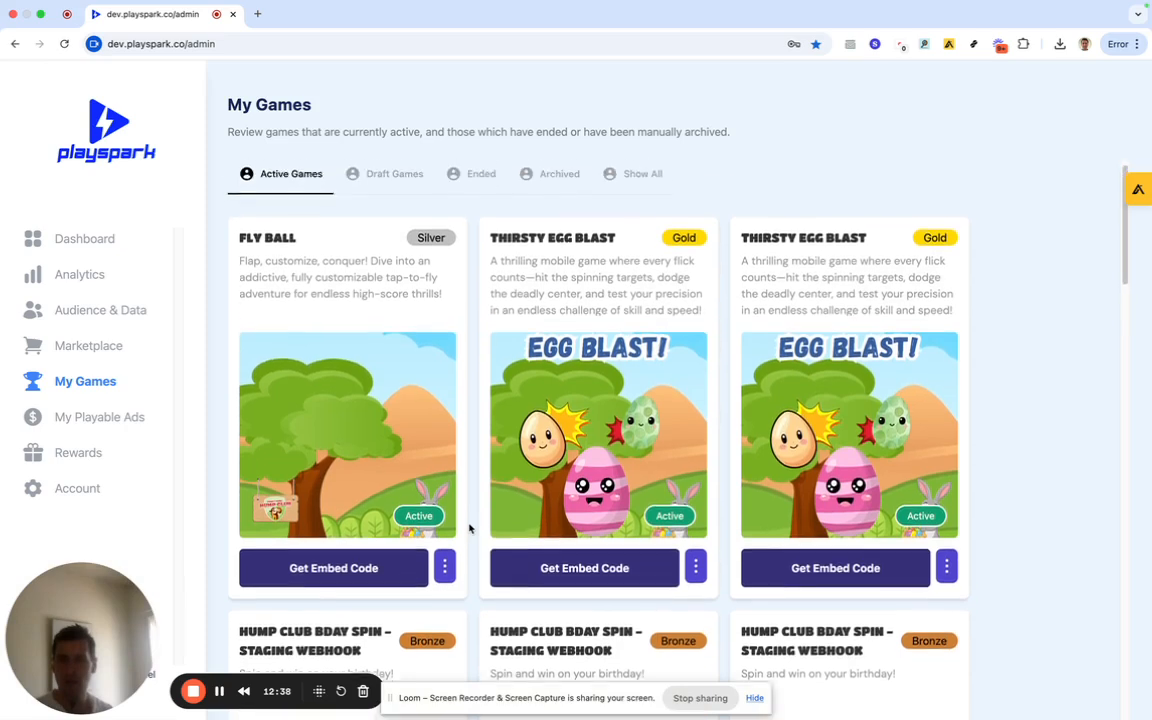